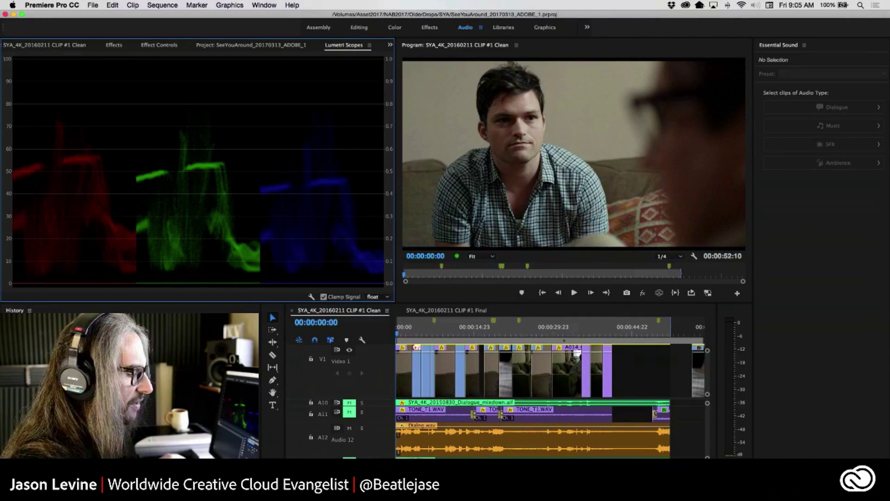
Check the mixing and routing in Focusrite Control, return to Premiere Pro and play the sequence to 00:00:25:23.
key("super+Tab")
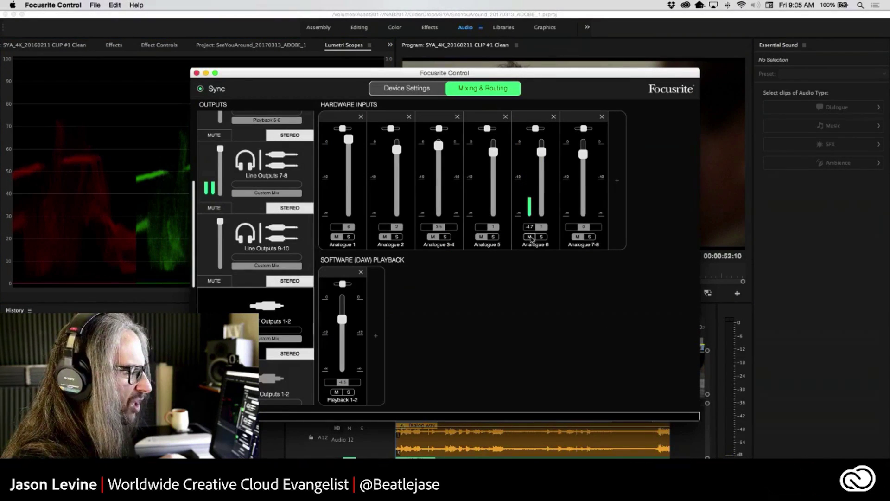
key("super+Tab")
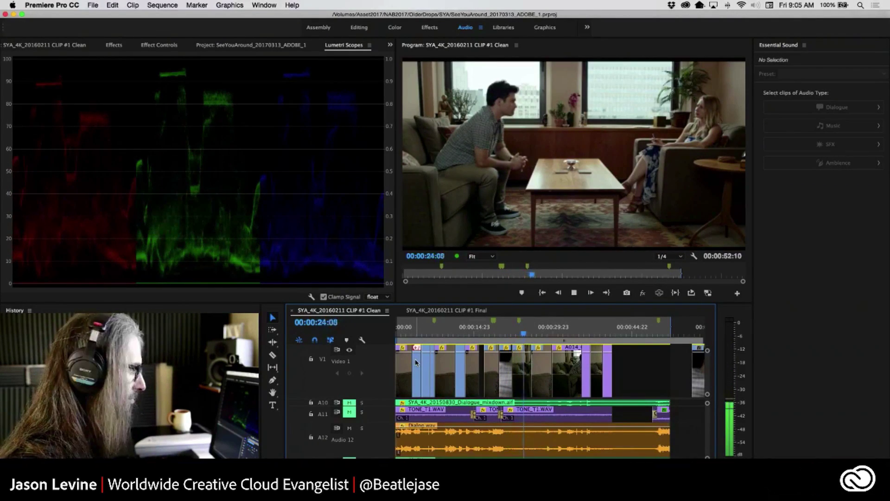
key("space")
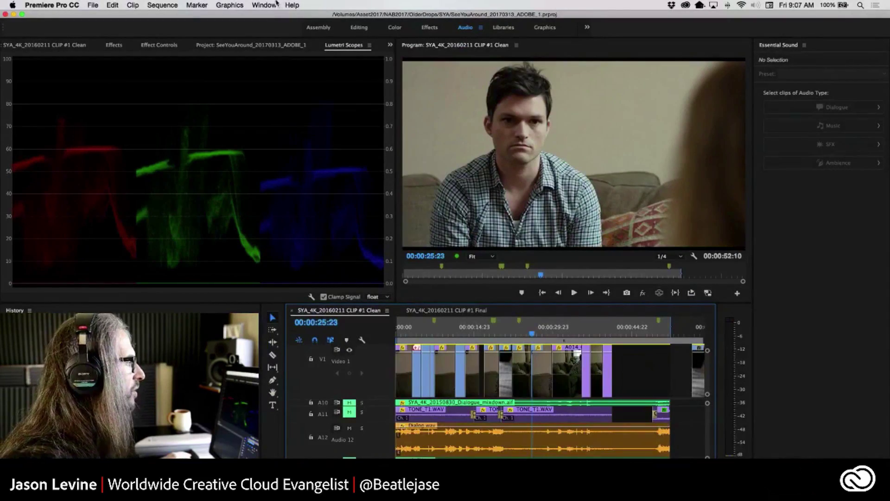
Switch to the Audio workspace.
left_click(264, 5)
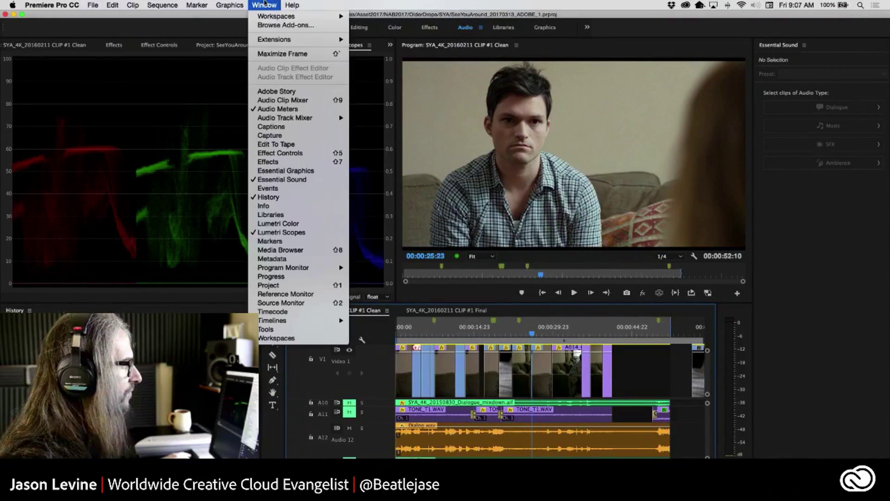
mouse_move(266, 21)
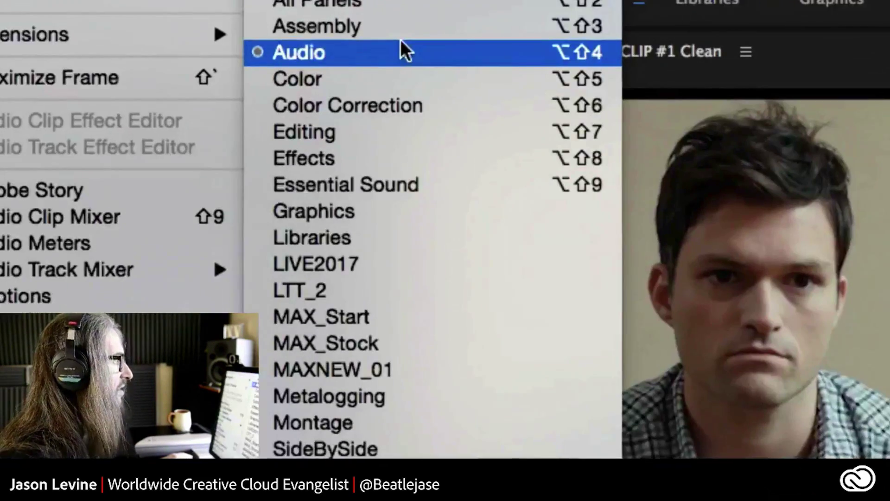
left_click(400, 42)
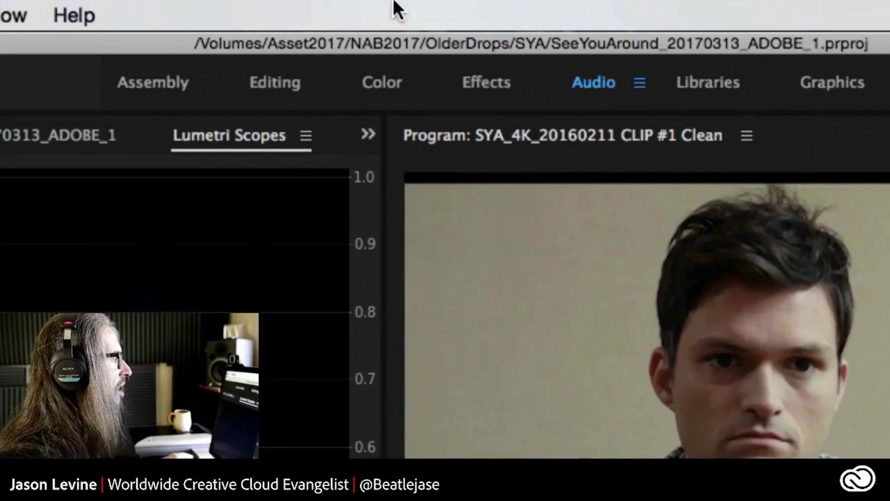
left_click(47, 8)
mouse_move(228, 29)
mouse_move(250, 46)
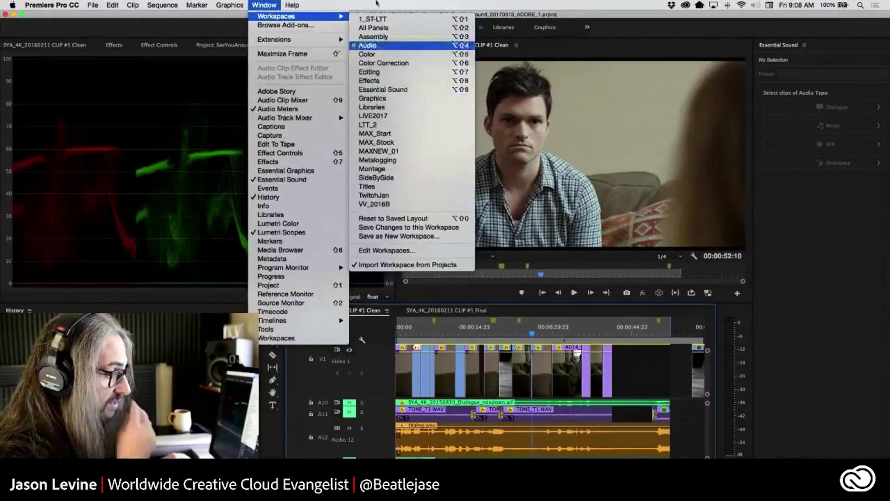
key("Return")
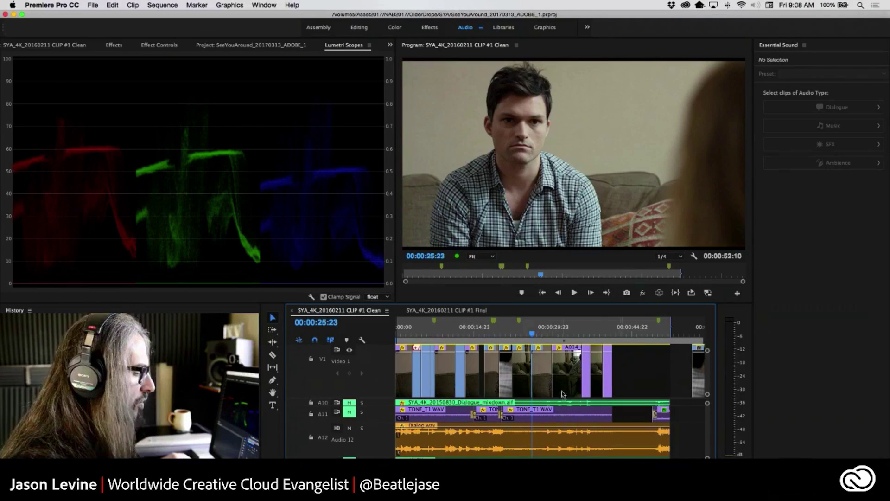
Assign the Dialogue audio type to the Dialog.wav clip on Audio 12 and expand its Loudness and Repair settings.
left_click(526, 438)
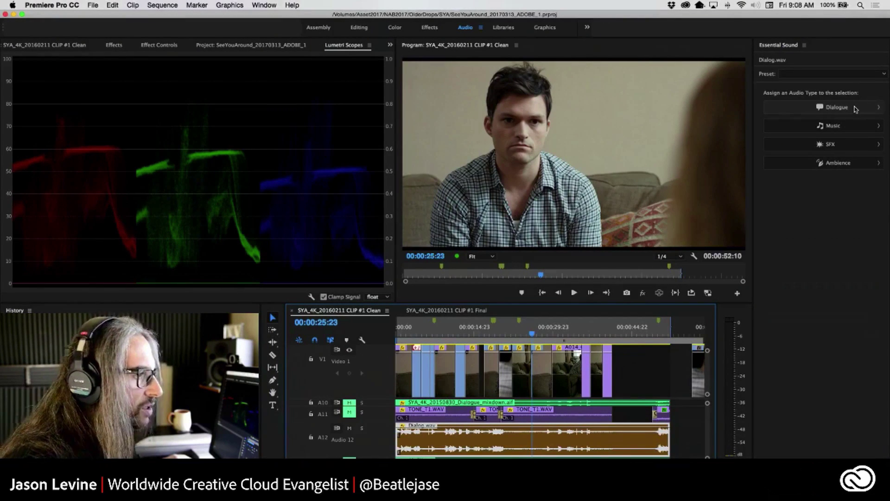
left_click(856, 109)
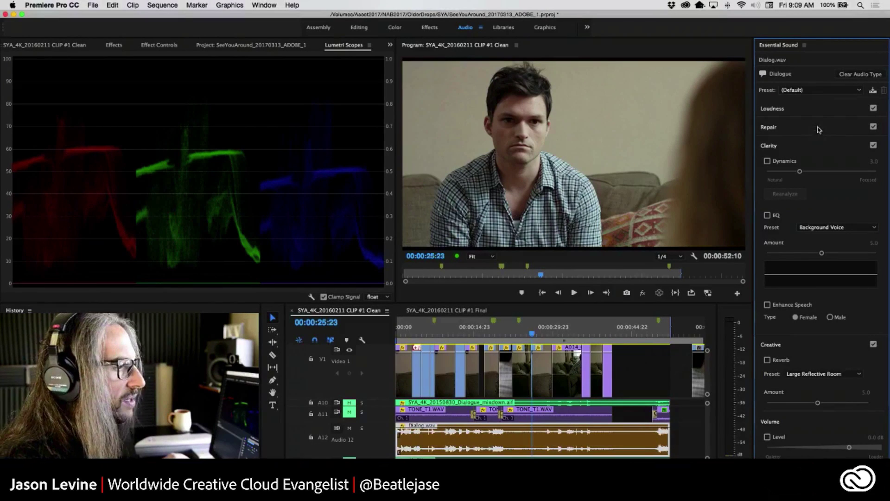
left_click(825, 110)
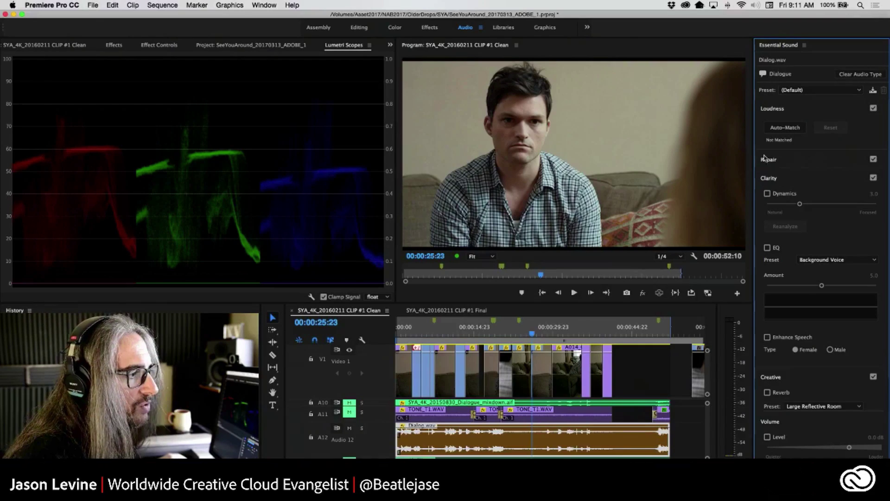
left_click(813, 161)
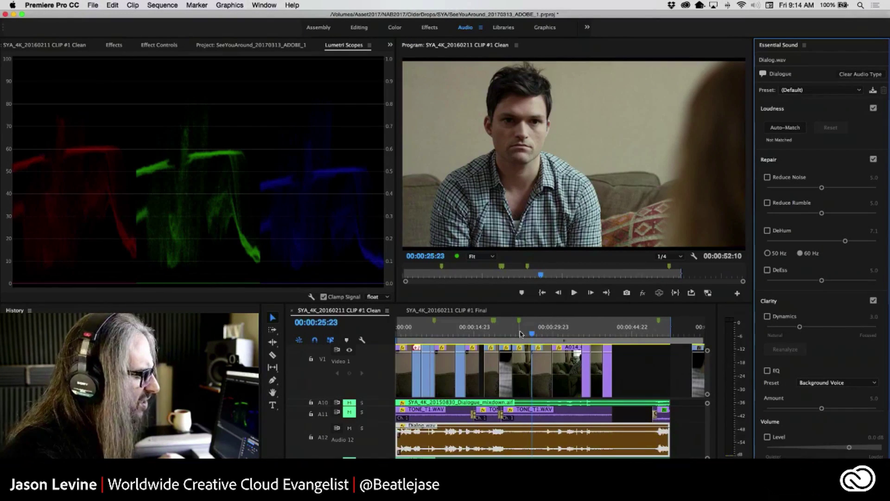
Enable Dynamics under Clarity for Dialog.wav and adjust its amount to 4.5 while playing from the sequence start.
left_click_drag(531, 334, 391, 343)
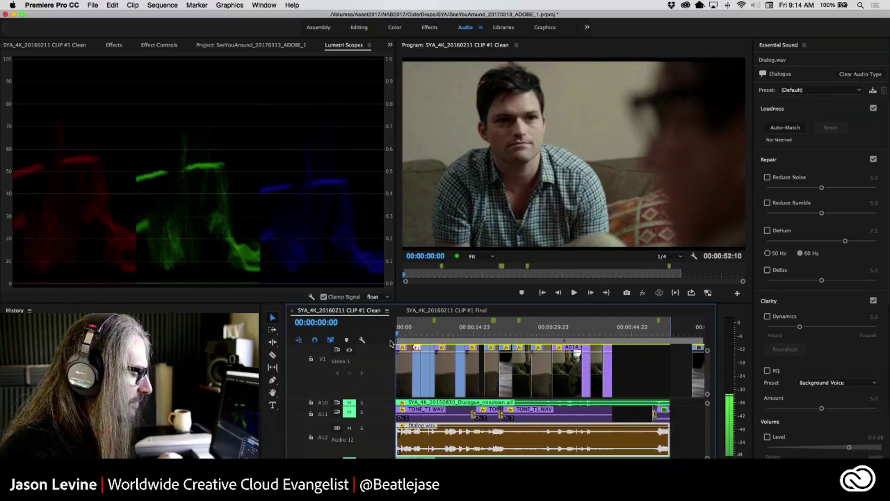
left_click(767, 318)
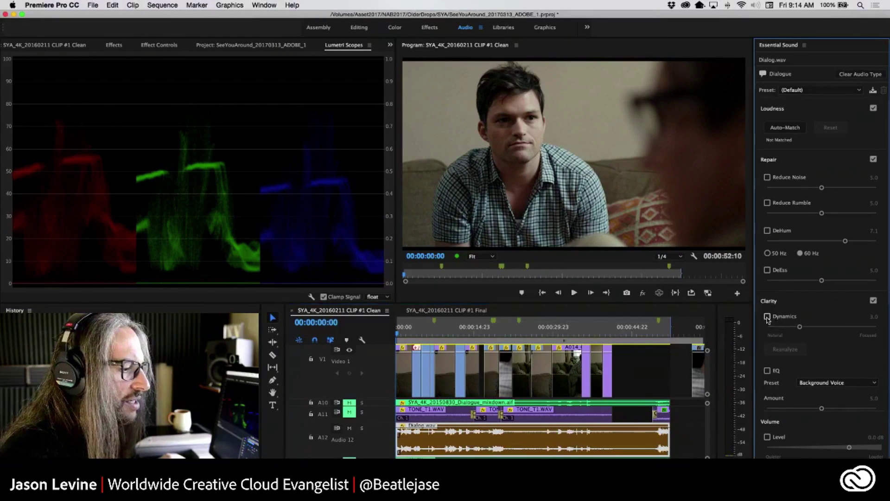
left_click(767, 318)
left_click_drag(799, 326, 764, 334)
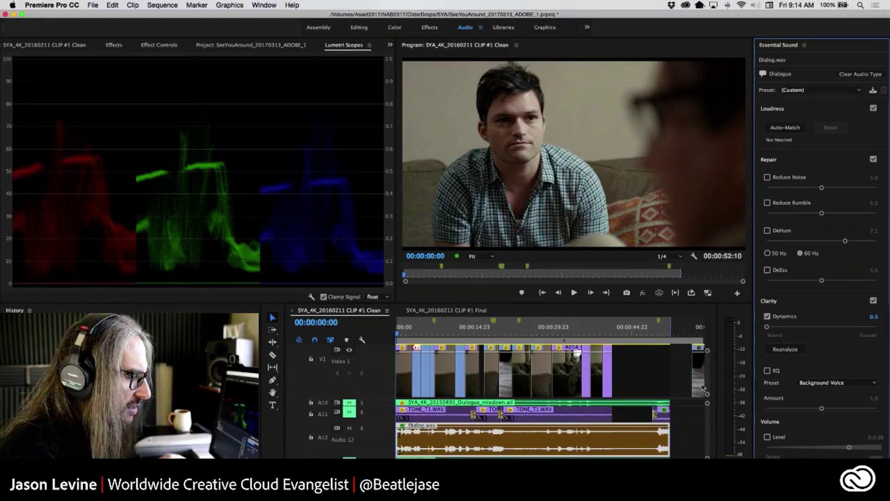
key("super+Tab")
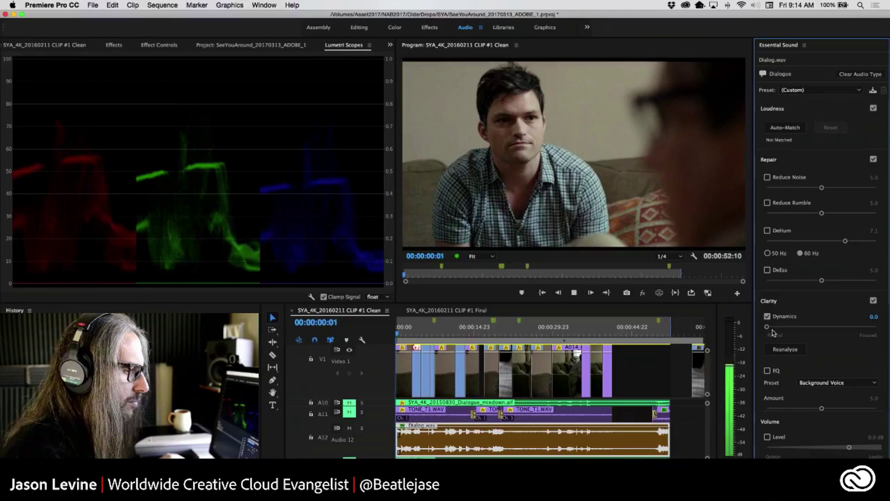
left_click(770, 327)
left_click_drag(771, 329, 843, 328)
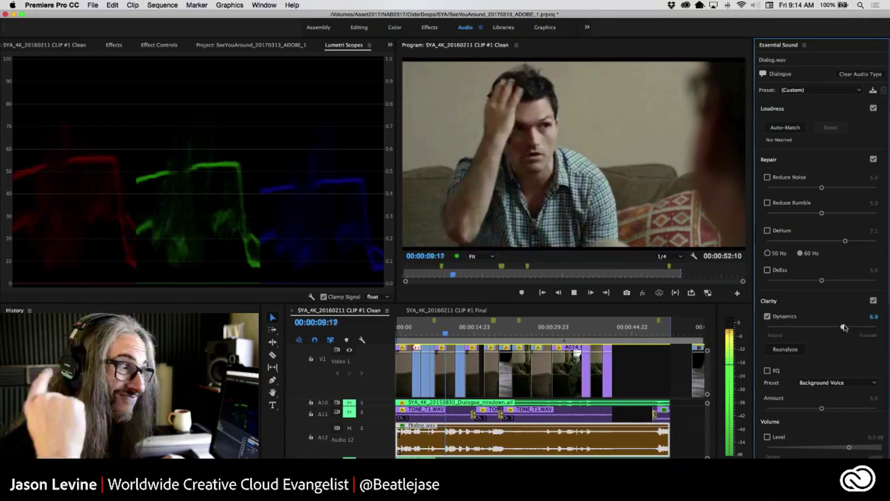
left_click_drag(844, 327, 817, 326)
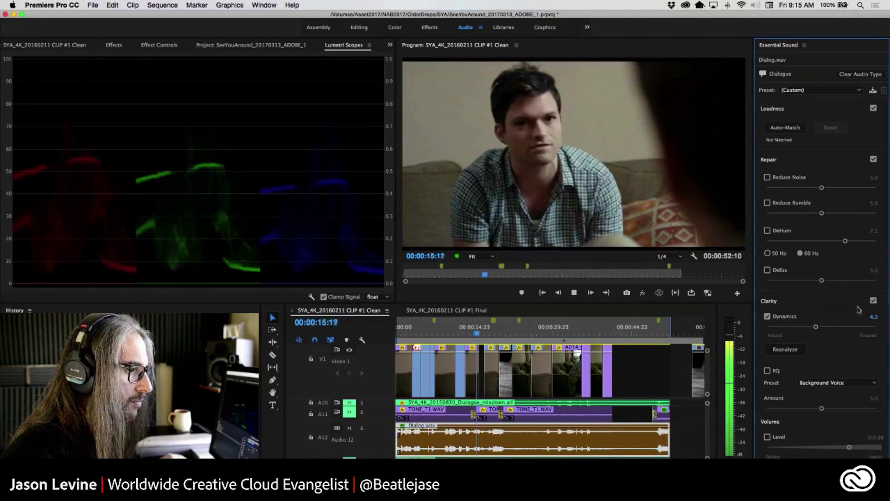
Compare the dialogue with the Clarity section bypassed and re-enabled during playback, and stop at 00:00:29:17.
left_click(874, 301)
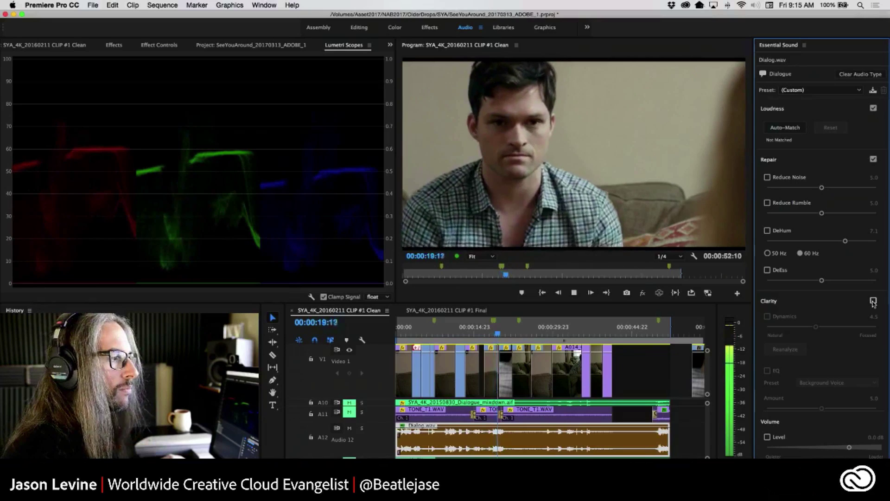
left_click(873, 301)
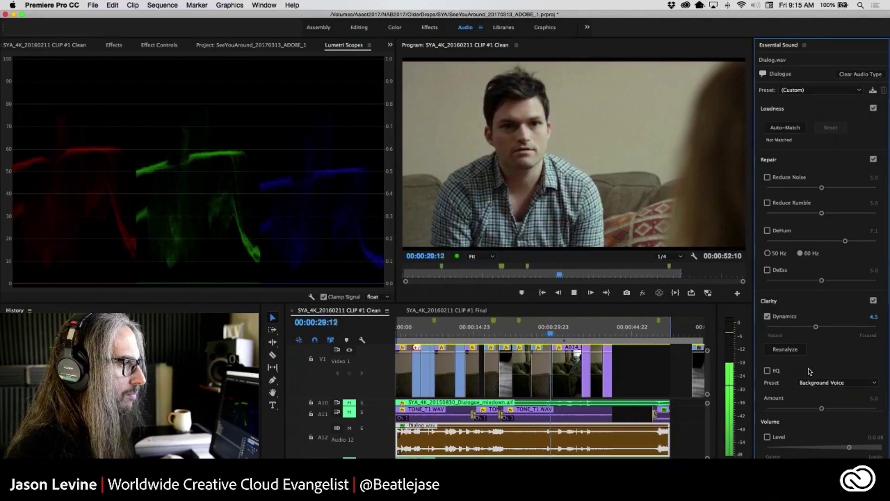
key("space")
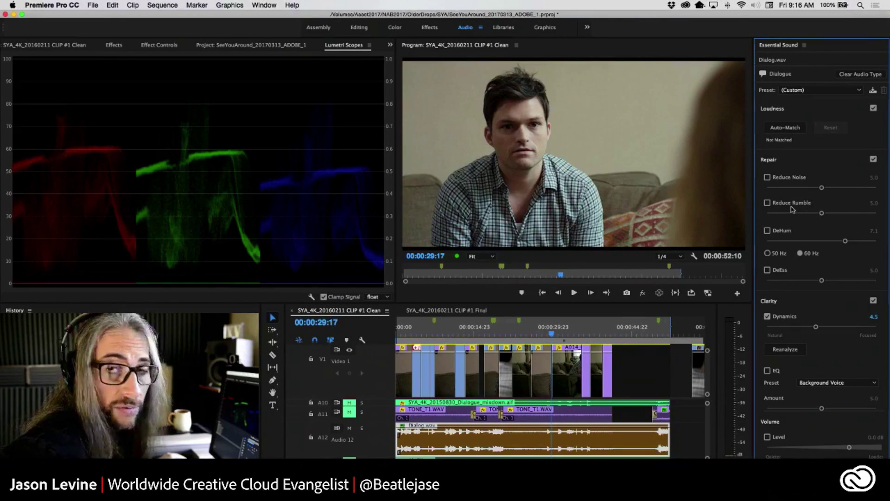
Enable Reduce Rumble under Repair and adjust its amount to 3.6 while playing from the sequence start.
left_click(767, 203)
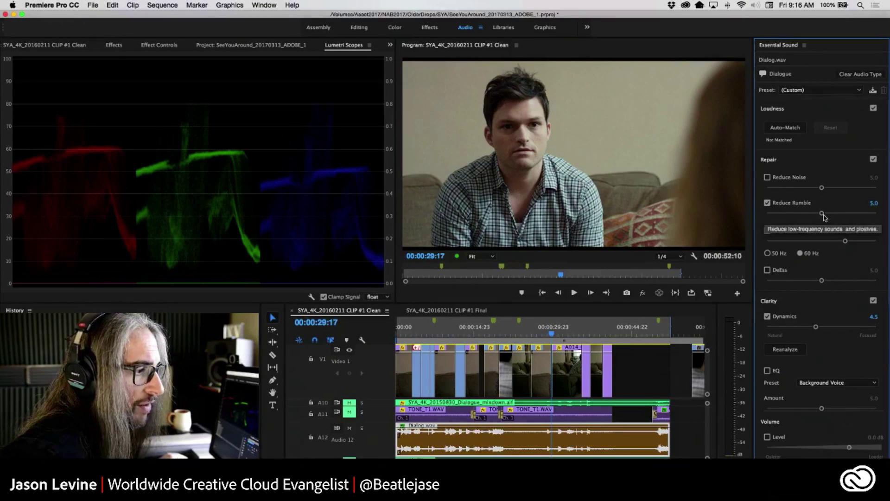
left_click_drag(822, 214, 756, 214)
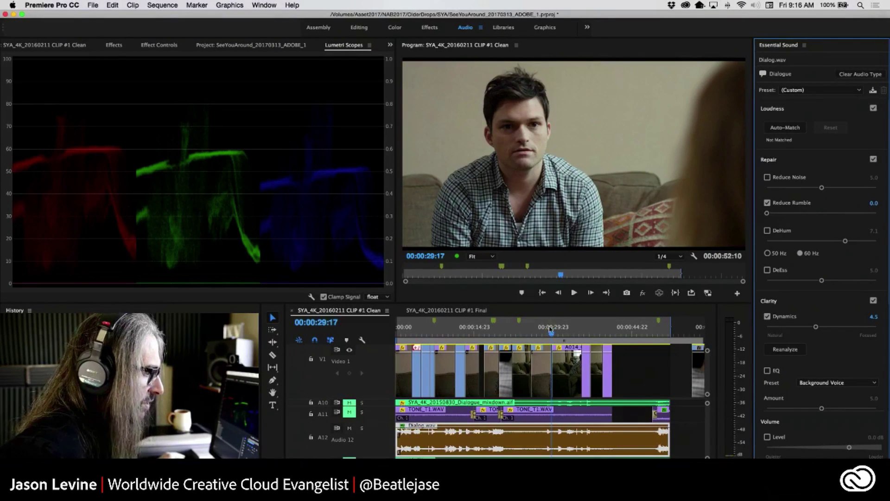
left_click(550, 330)
key("Home")
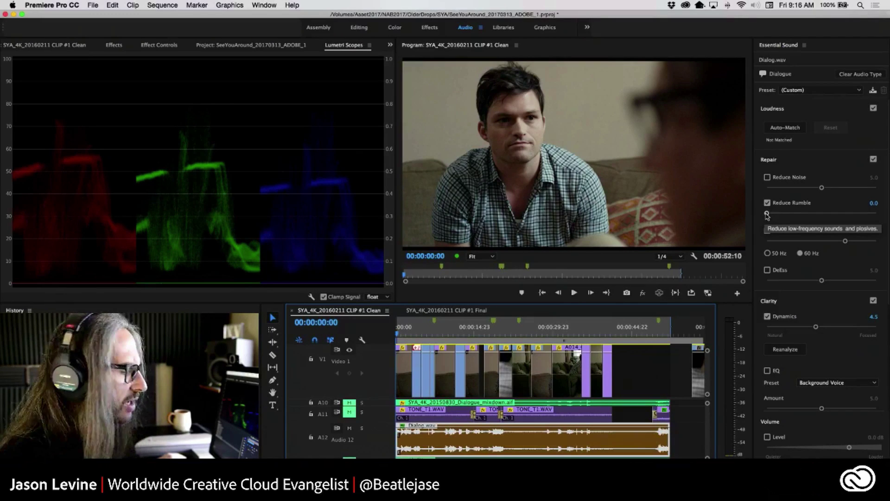
key("space")
left_click_drag(767, 215, 805, 215)
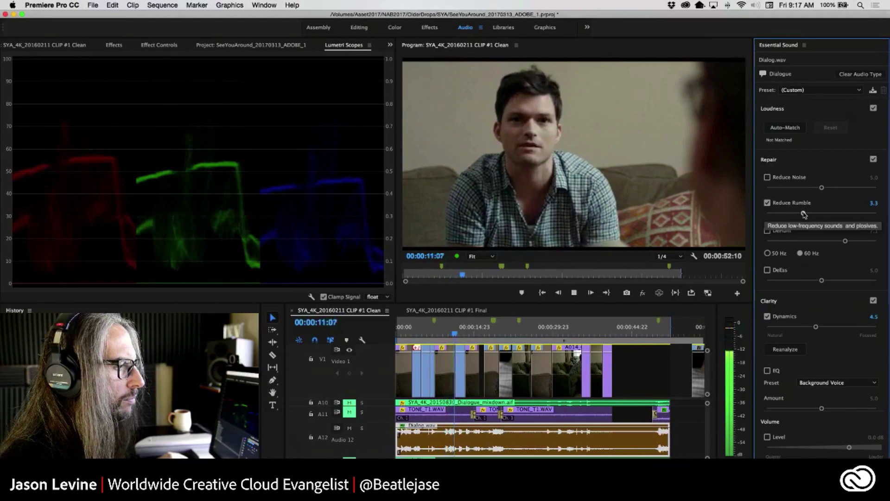
left_click_drag(803, 214, 807, 215)
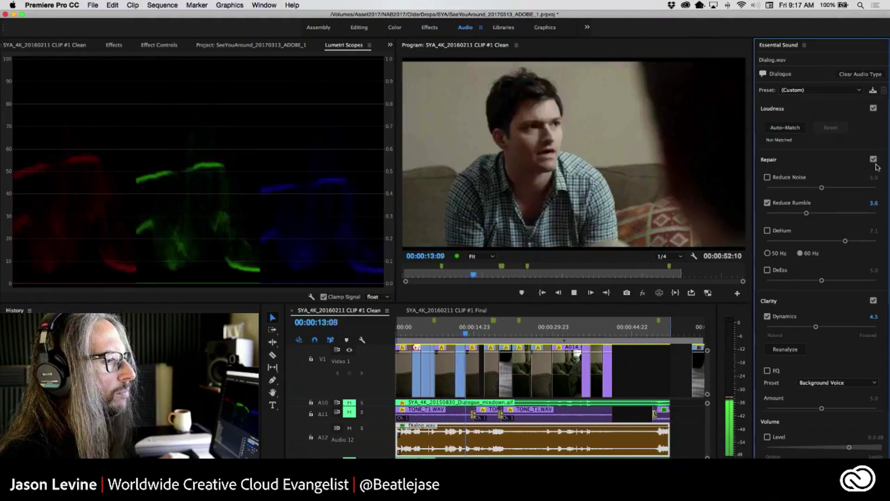
Compare the dialogue with the Repair section bypassed and re-enabled twice during playback, and stop at 00:00:28:07.
left_click(874, 160)
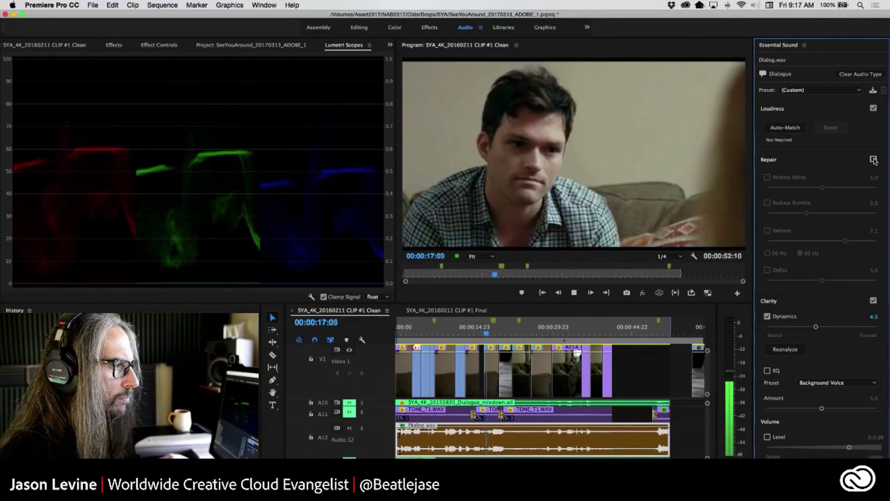
left_click(873, 159)
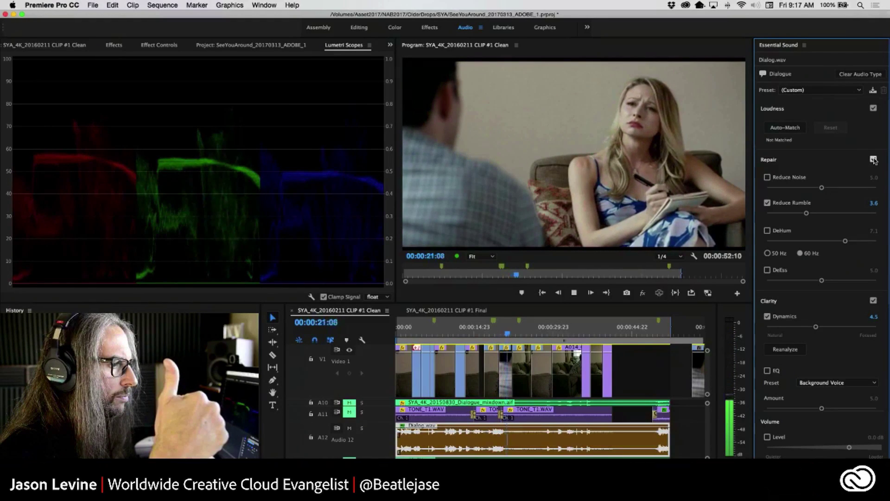
left_click(873, 160)
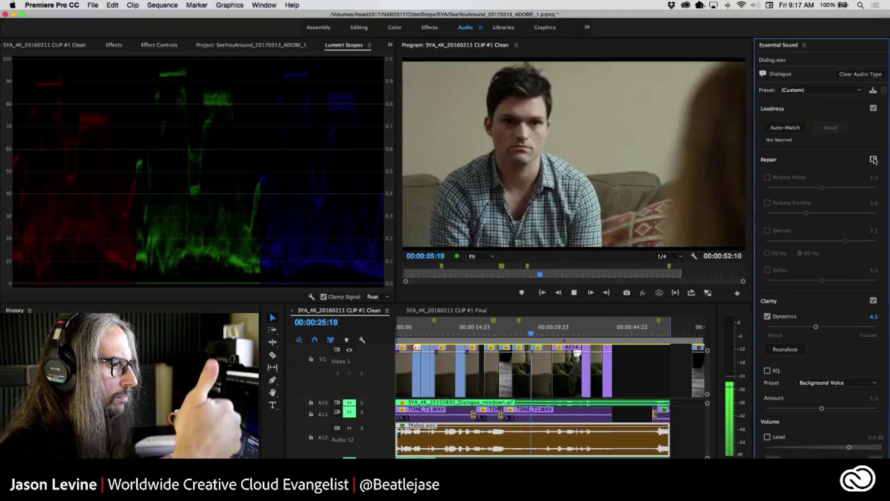
left_click(874, 159)
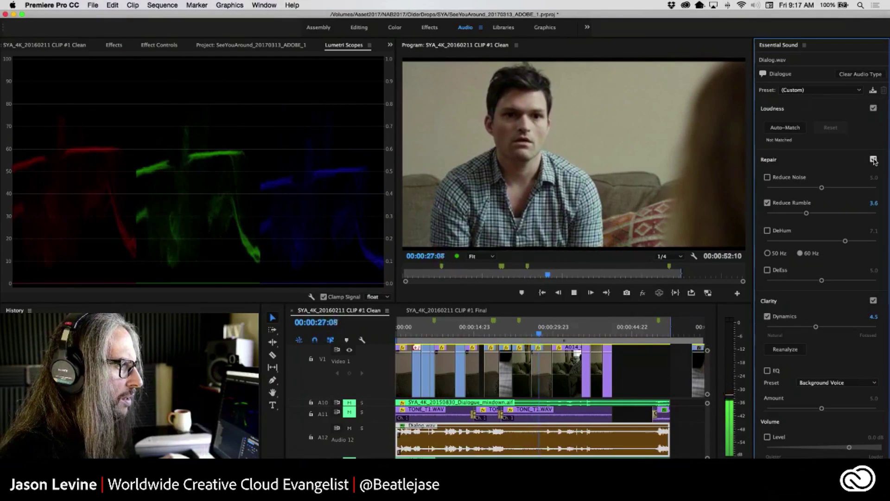
key("space")
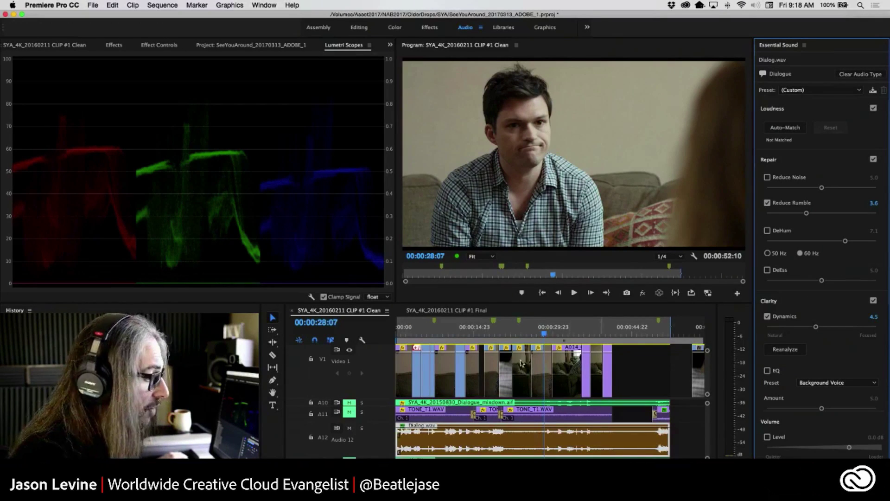
Return the playhead to the sequence start, enable Reduce Noise under Repair and set its amount to 1.6.
left_click_drag(541, 333, 377, 337)
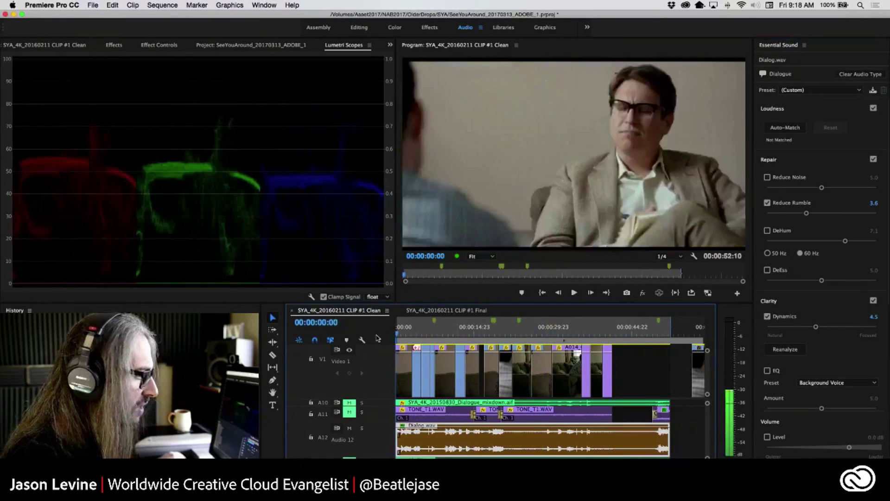
left_click(768, 178)
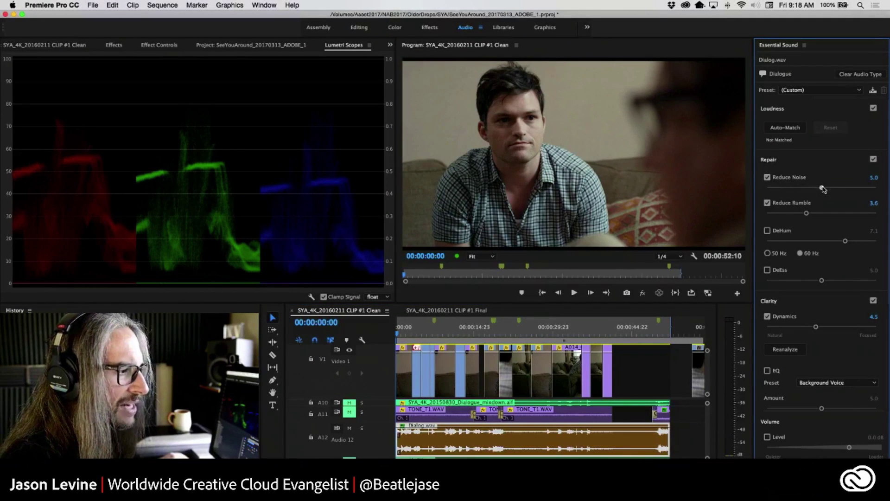
left_click_drag(822, 188, 787, 189)
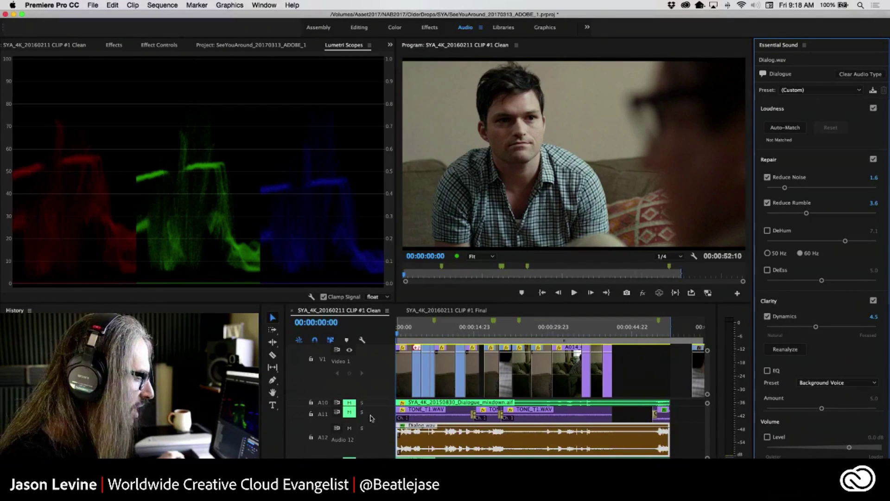
double_click(384, 417)
double_click(385, 417)
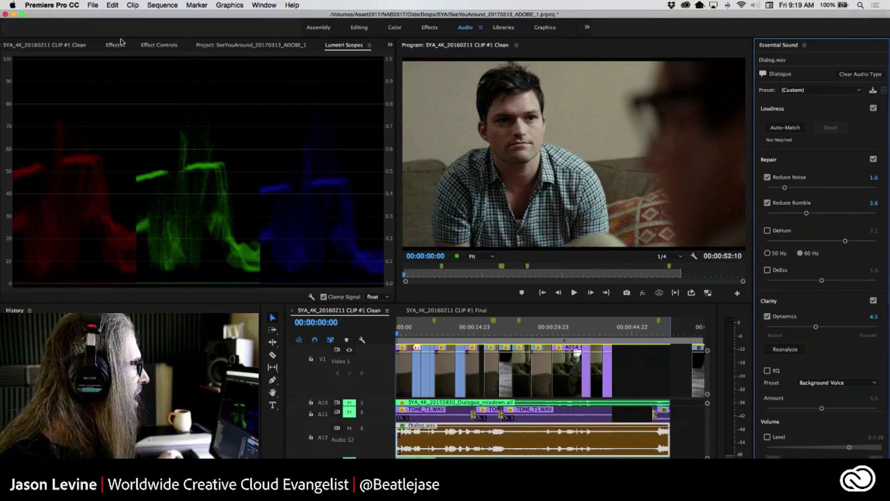
Display the audio track mixer with the volume faders and track names of Audio 4 through Audio 12 in view.
left_click(47, 45)
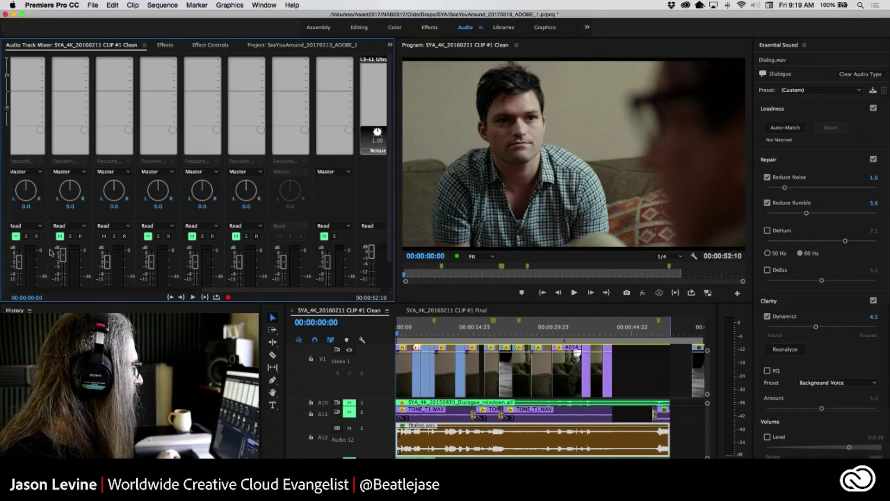
left_click(80, 291)
left_click_drag(389, 231, 390, 302)
left_click_drag(182, 291, 241, 292)
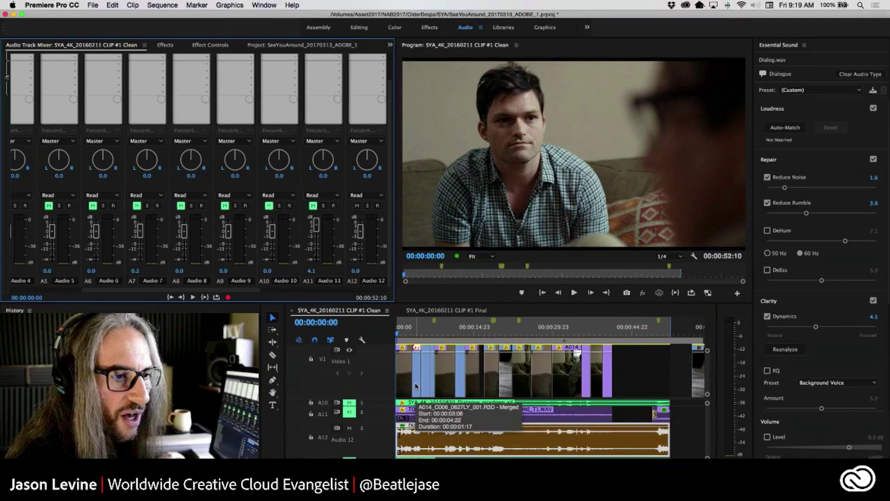
Play the sequence and compare the dialogue with the Repair section bypassed and re-enabled.
key("space")
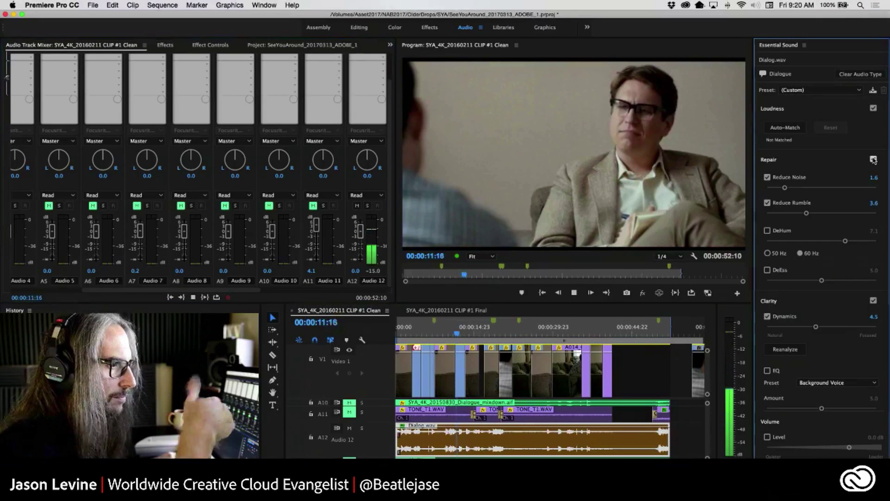
left_click(873, 159)
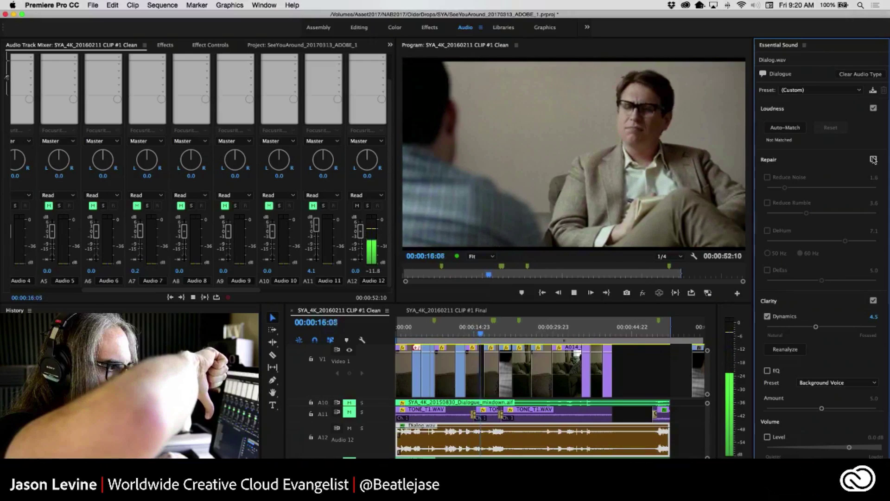
left_click(873, 159)
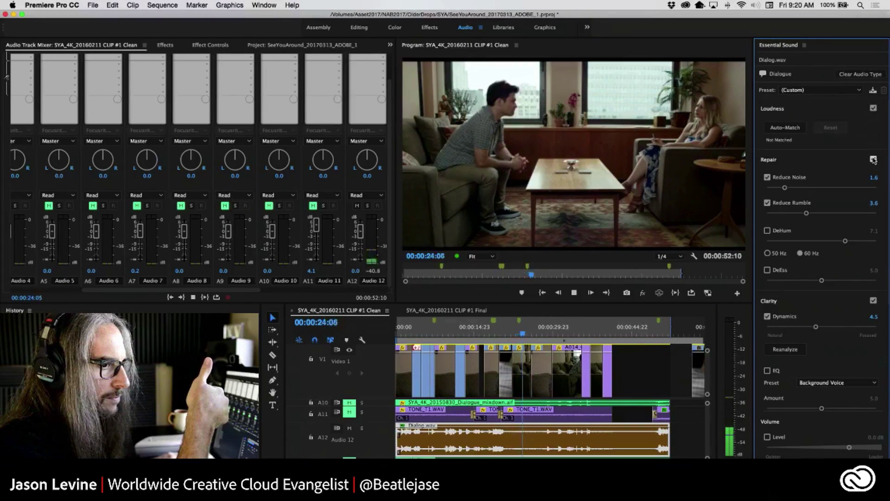
Unmute the Audio 11 room tone track during playback, lower its fader to 2.7, and stop at 00:00:37:09.
left_click(314, 206)
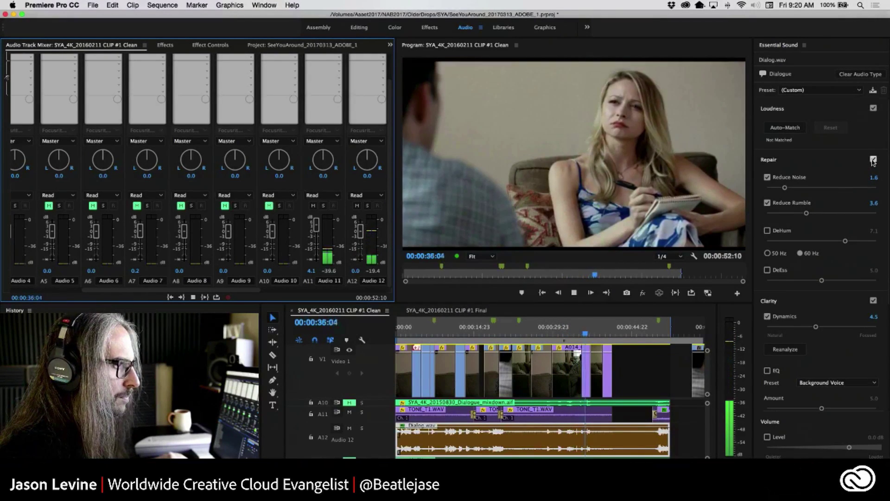
key("space")
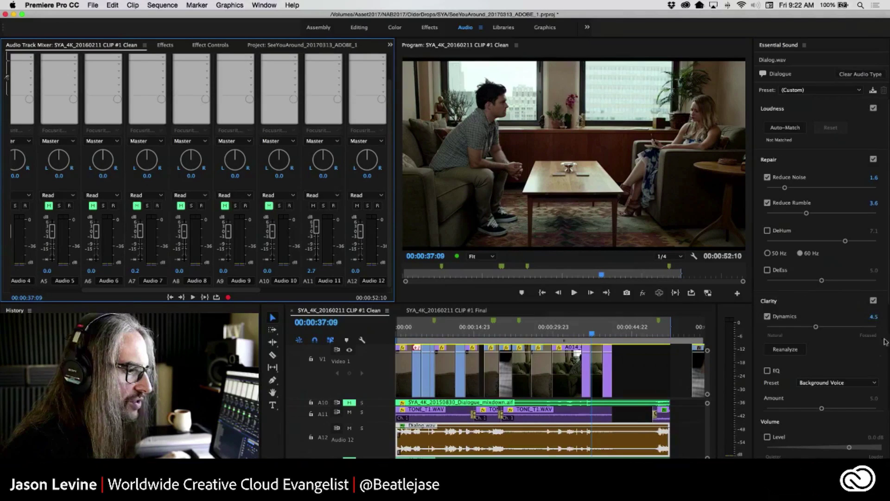
Try EQ under Clarity with the Outside of the Room preset, and turn EQ back off.
scroll(857, 357, "down", 1)
left_click(857, 353)
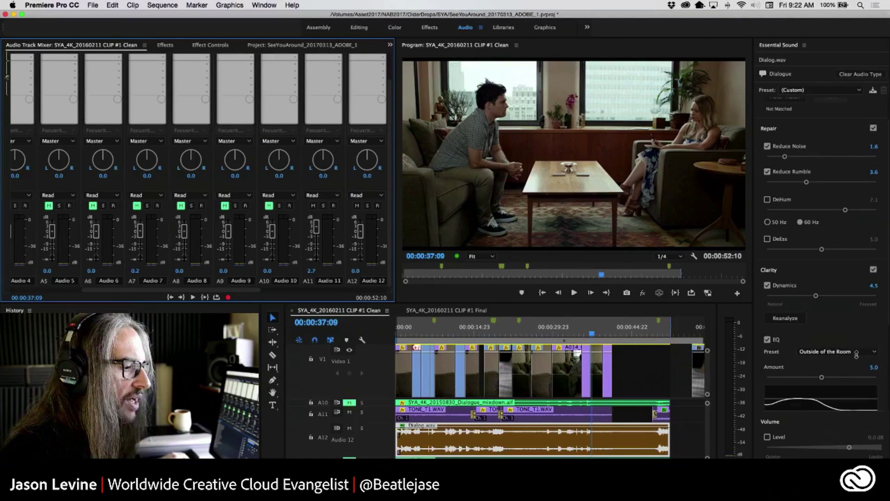
left_click(852, 386)
Enable Reverb under Creative for the dialogue clip and choose the Small Dry Room preset.
scroll(853, 385, "down", 4)
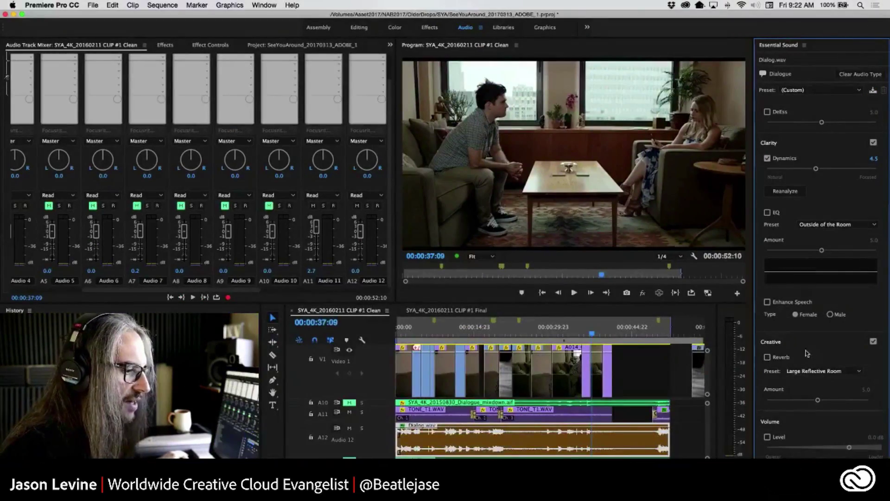
left_click(768, 357)
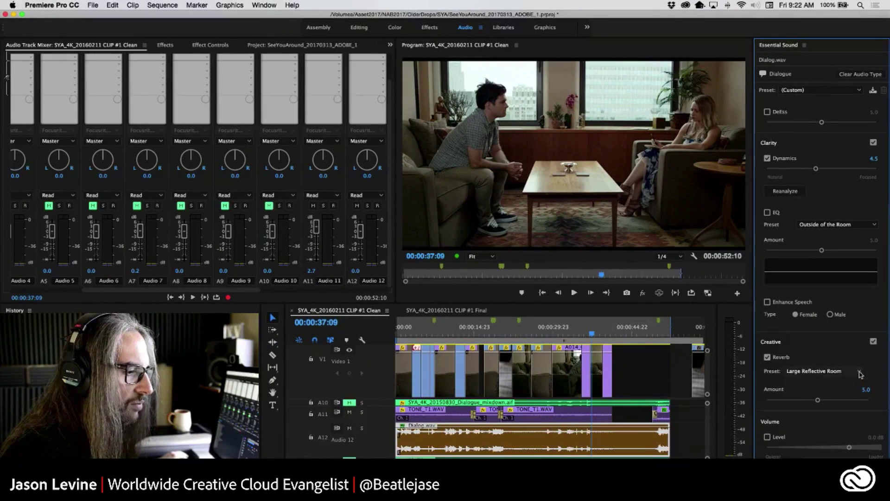
left_click(859, 371)
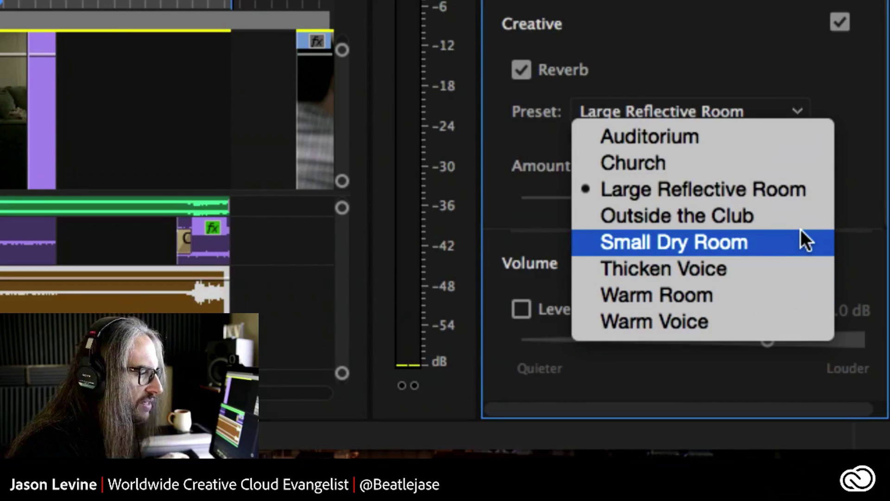
left_click(786, 249)
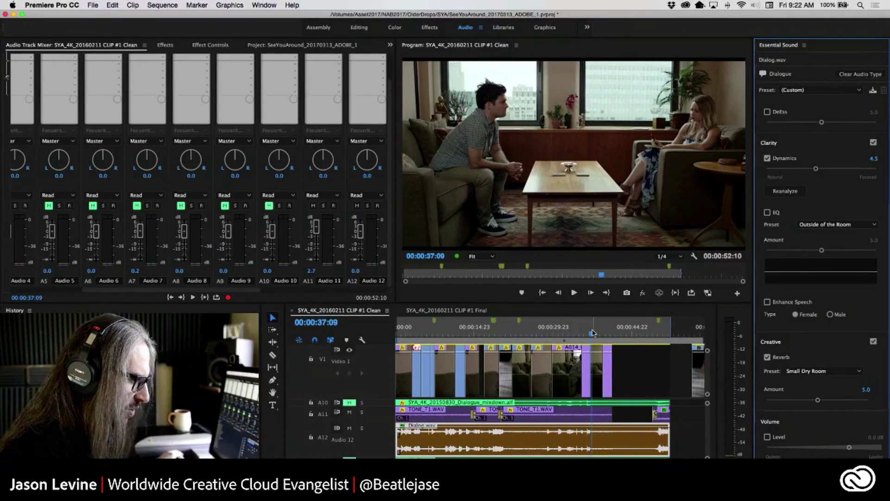
Play from 00:00:08:22 with the reverb amount at 0.0, raise it to 2.4 while listening, and stop at 00:00:30:01.
left_click_drag(593, 332, 443, 332)
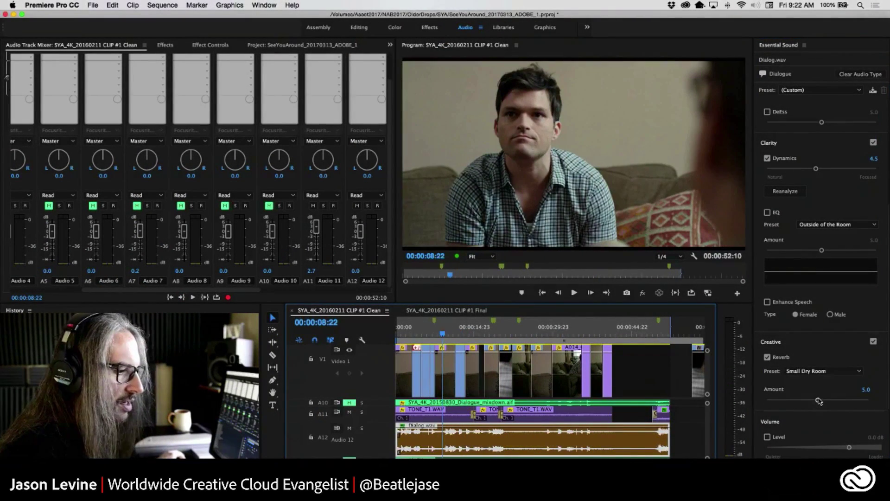
left_click_drag(819, 401, 767, 402)
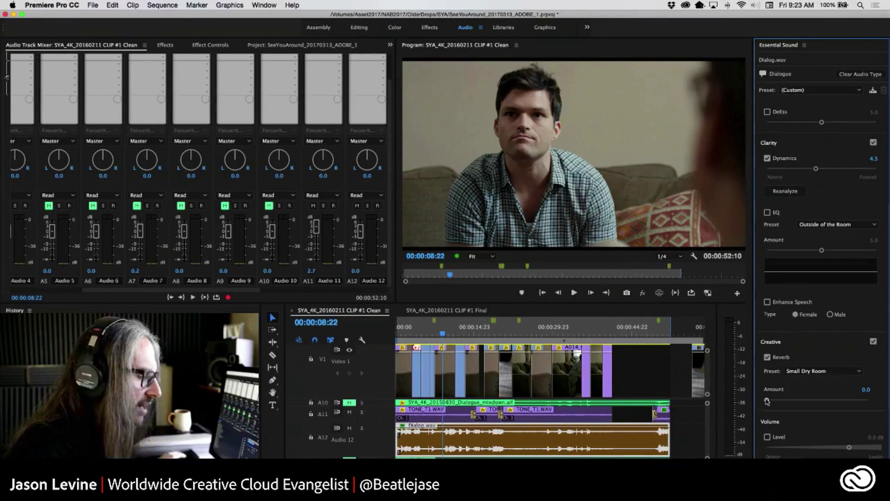
key("space")
left_click_drag(767, 402, 792, 401)
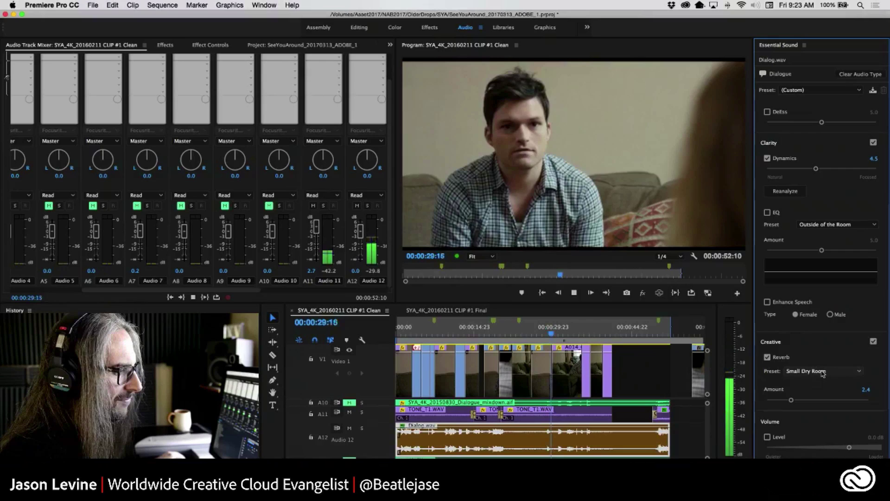
key("space")
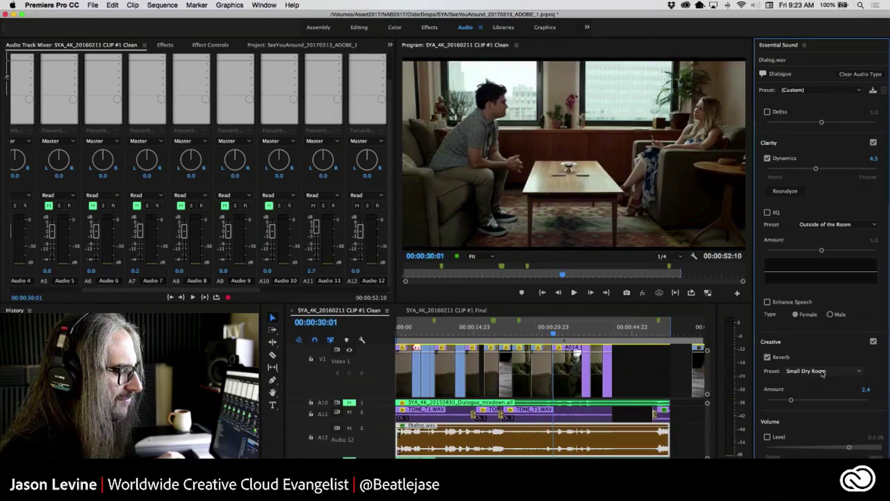
Change the reverb preset to Large Reflective Room and lower its amount to 1.8 while playing from 00:00:08:20 to 00:00:22:17.
left_click(823, 373)
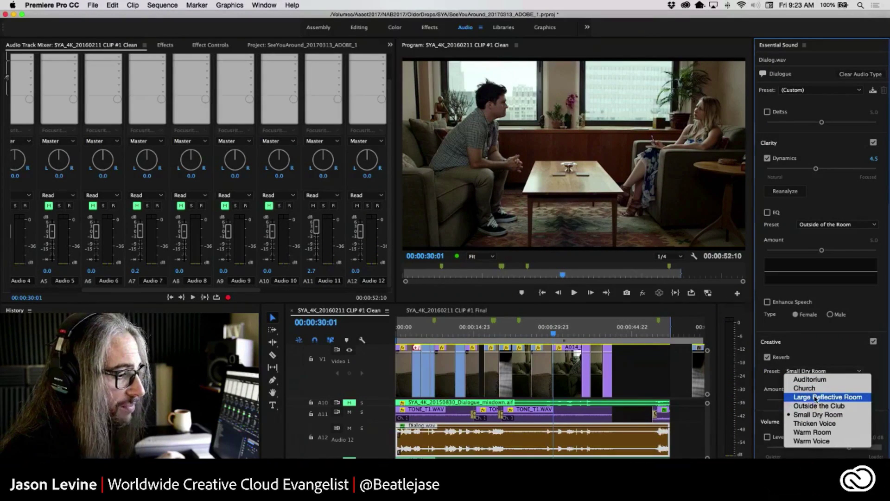
left_click(815, 398)
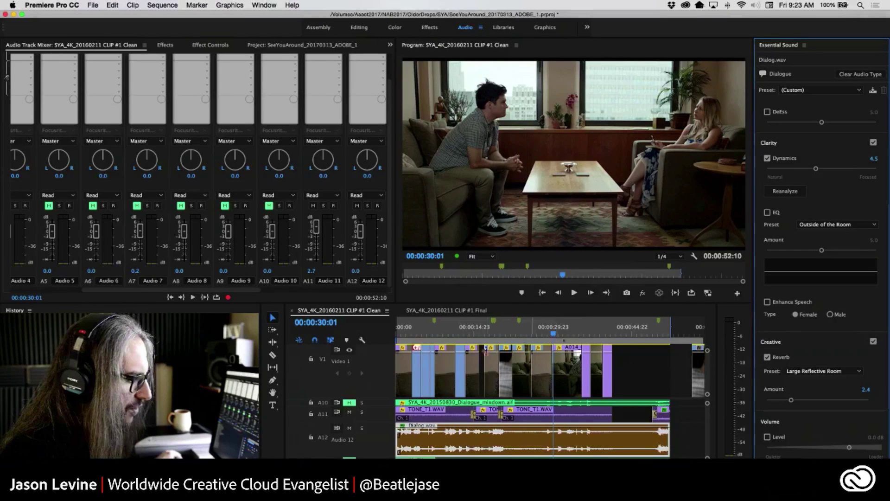
left_click(450, 333)
left_click(443, 333)
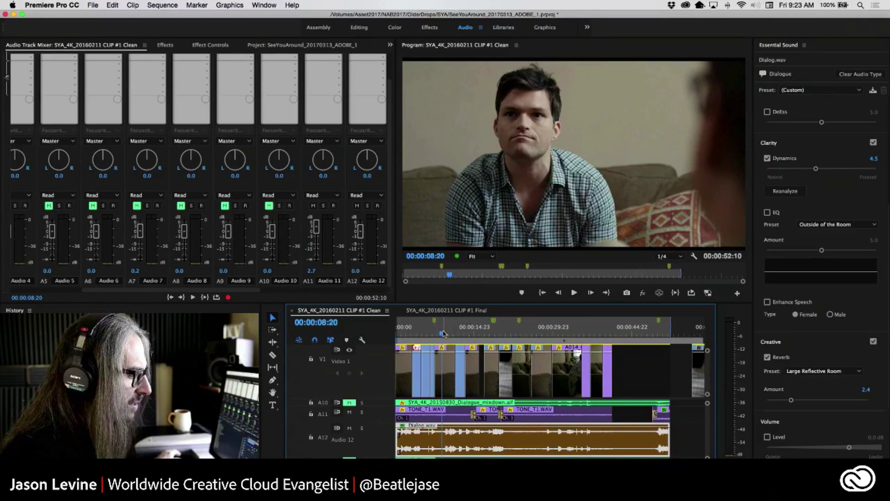
key("space")
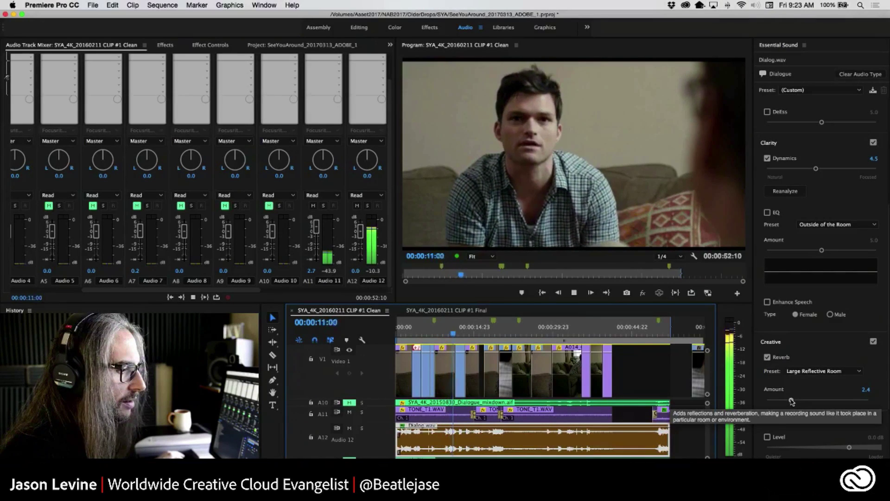
mouse_move(791, 400)
left_mouse_down()
mouse_move(840, 400)
mouse_move(786, 402)
left_mouse_up()
key("space")
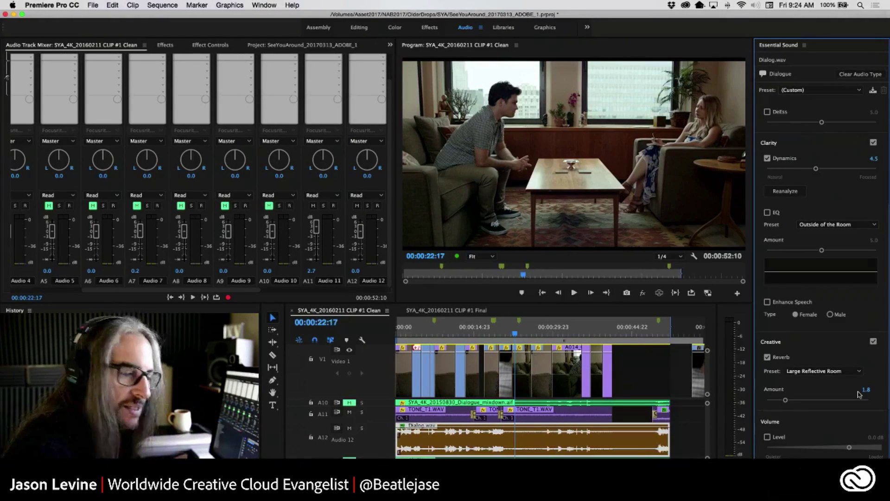
Review the list of reverb presets, keep Large Reflective Room, and save the project.
left_click(827, 370)
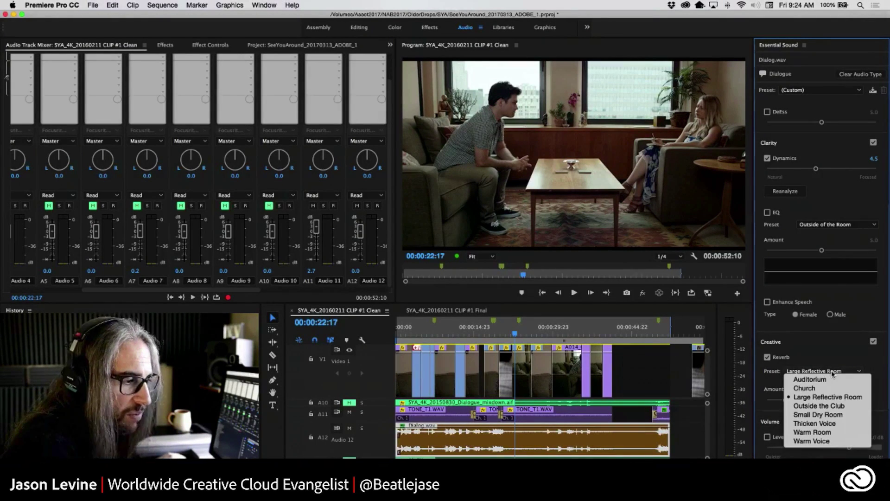
left_click(826, 367)
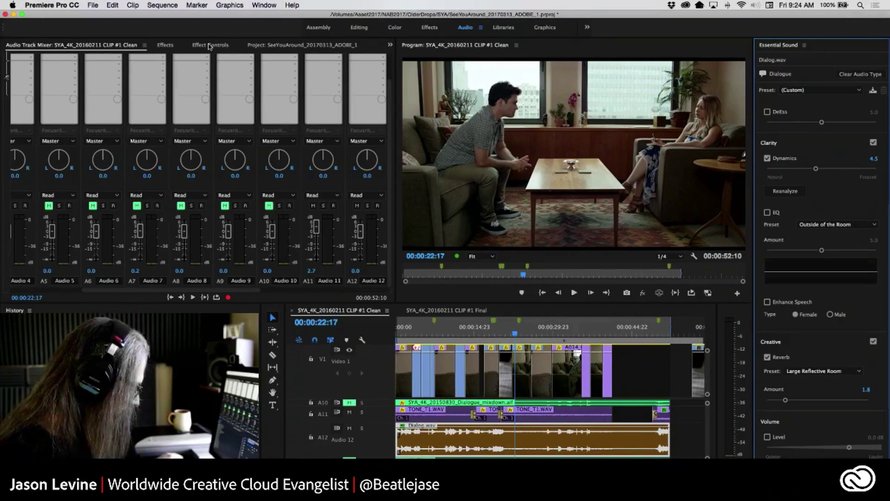
key("super+s")
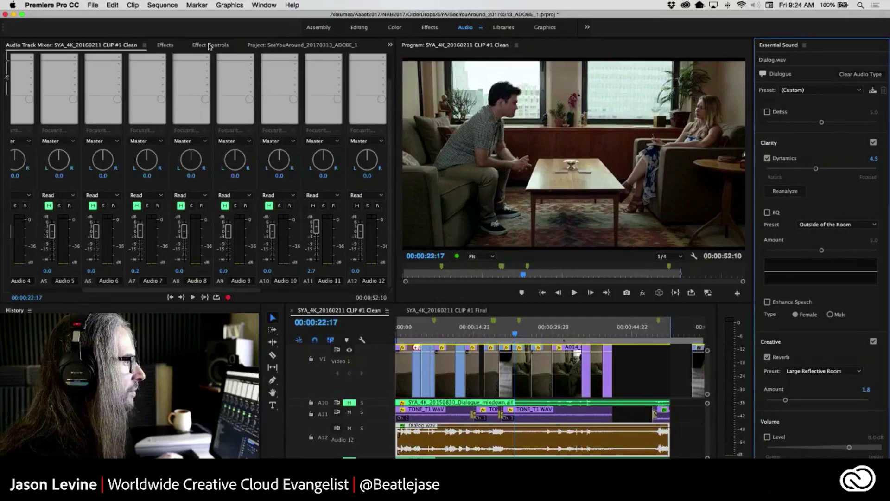
Open the custom setup of Dialog.wav's Adaptive Noise Reduction effect and move its editor window slightly higher.
left_click(209, 46)
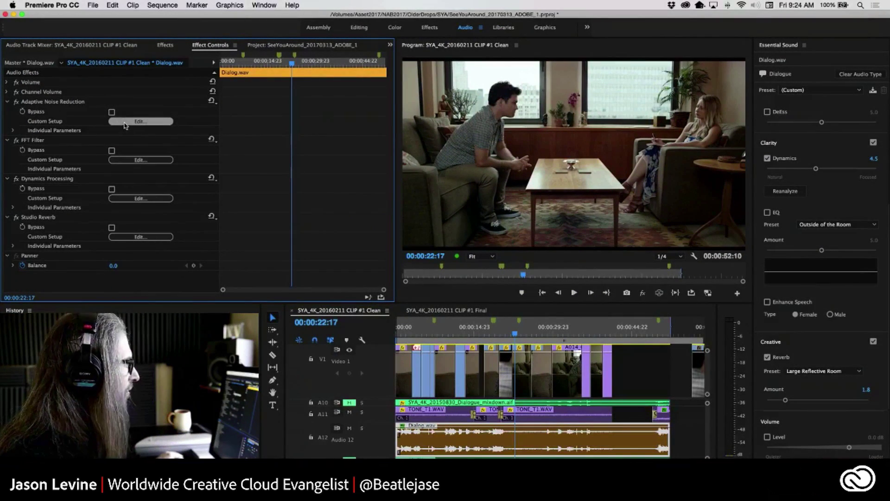
left_click(129, 123)
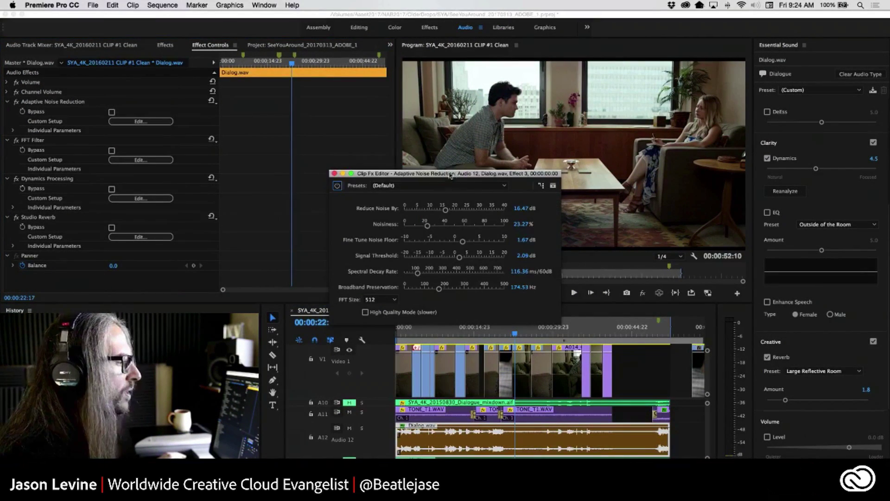
left_click_drag(457, 175, 465, 154)
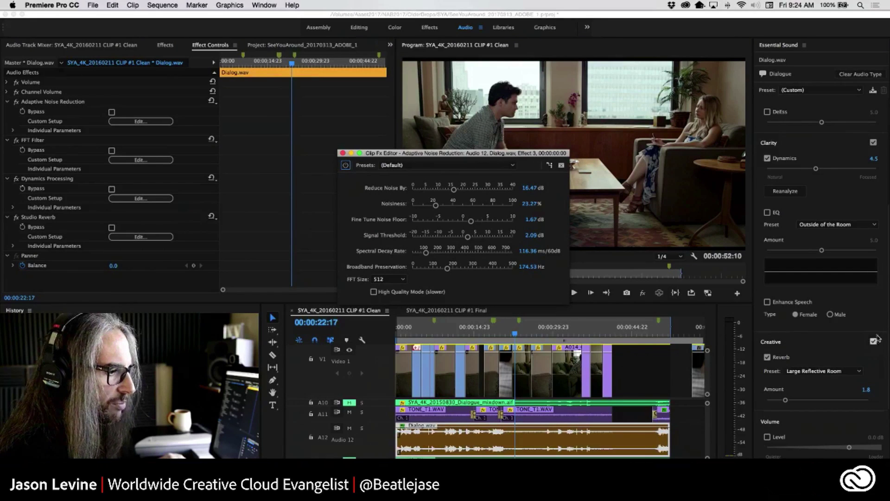
Set Reduce Noise under Repair to 1.8 with the effect editor open, and close the editor.
scroll(883, 306, "up", 4)
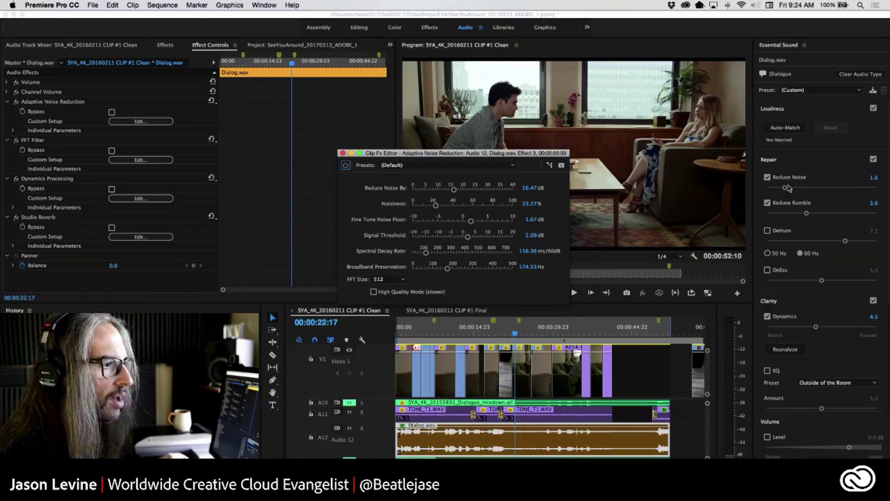
mouse_move(786, 189)
left_mouse_down()
mouse_move(847, 190)
mouse_move(772, 189)
mouse_move(834, 186)
mouse_move(788, 183)
left_mouse_up()
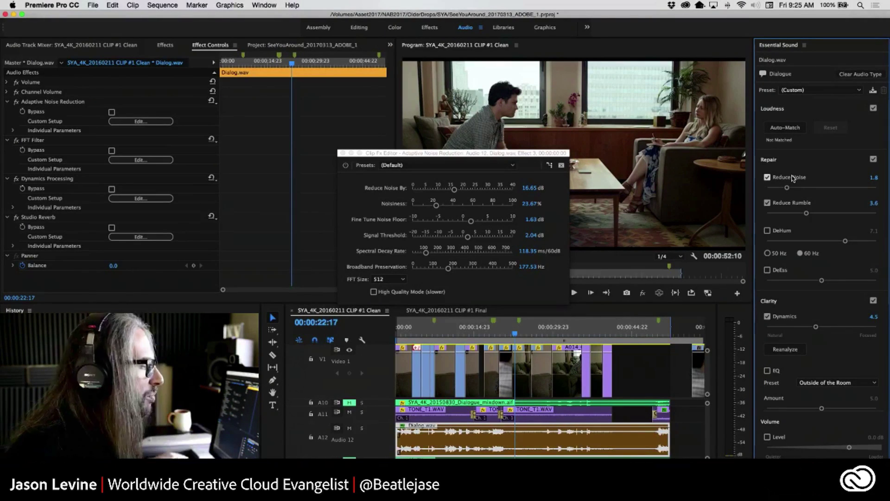
left_click(344, 152)
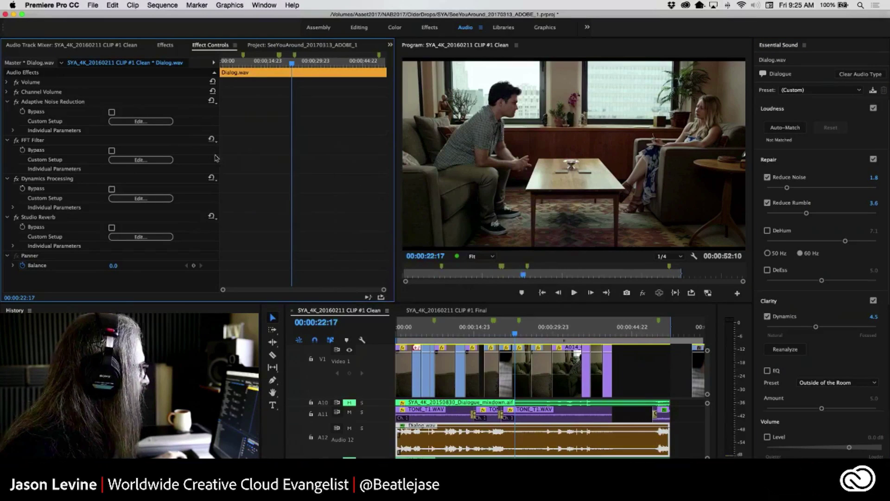
Open the Dynamics Processing editor, set Dynamics under Clarity to 4.6, and close the editor with the (Default) preset kept.
left_click(130, 198)
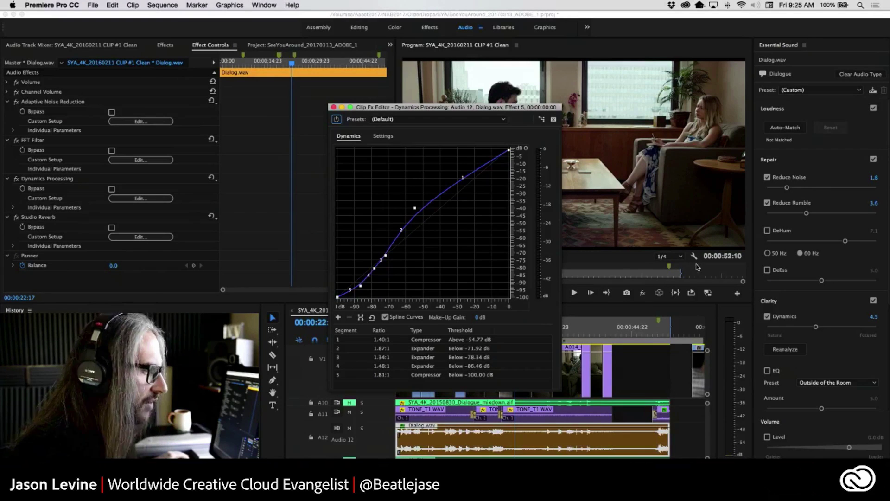
mouse_move(819, 327)
left_mouse_down()
mouse_move(784, 333)
mouse_move(839, 330)
mouse_move(812, 328)
mouse_move(821, 329)
left_mouse_up()
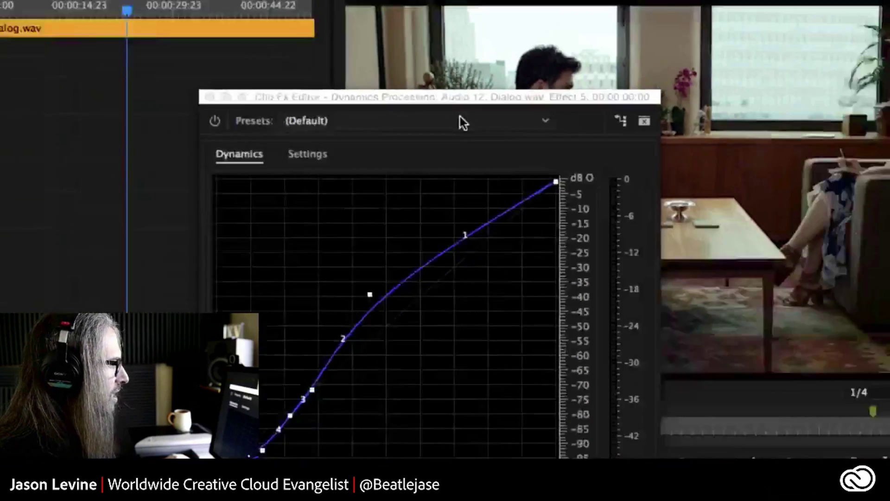
left_click(461, 120)
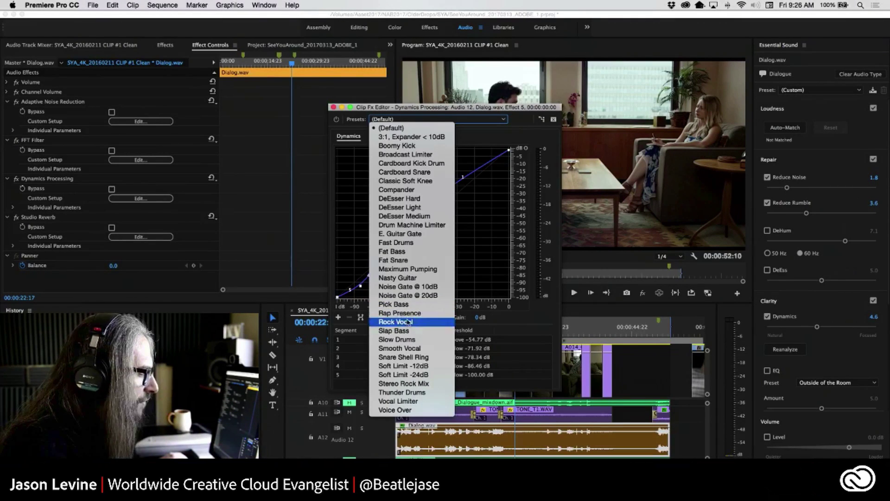
left_click(391, 128)
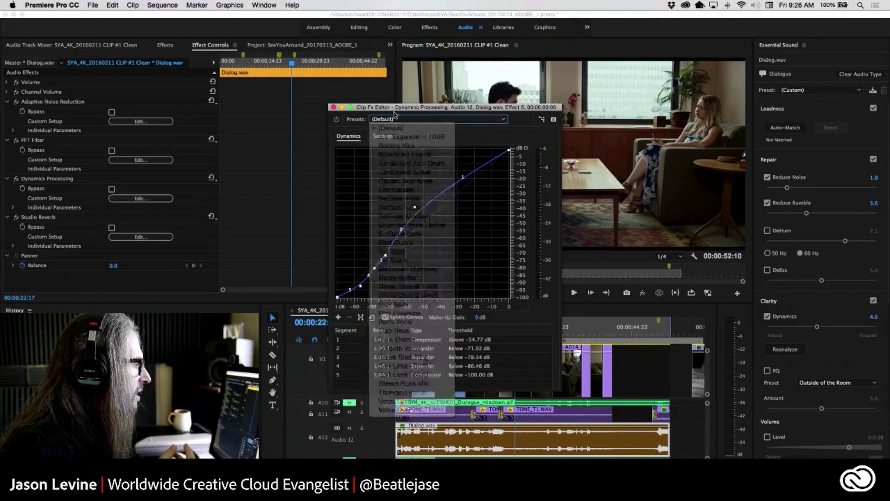
left_click(334, 107)
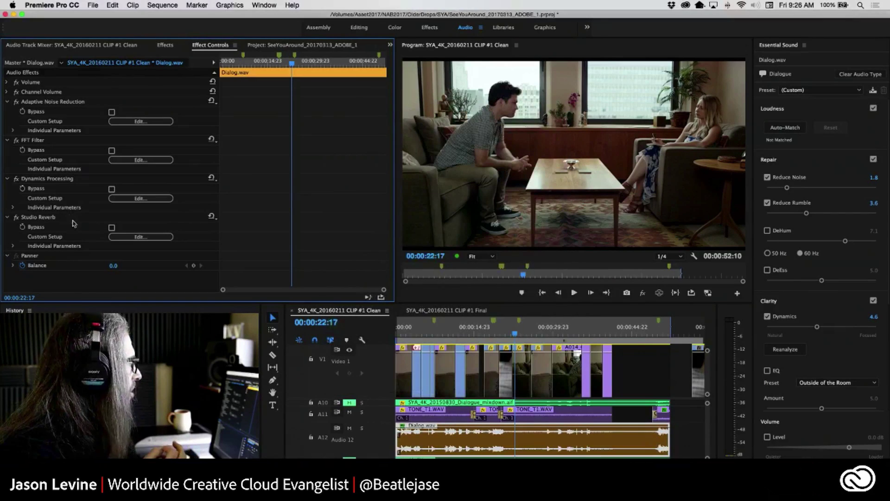
Open the custom setup of Dialog.wav's Studio Reverb effect, move its editor window aside, and apply the Room Ambience 2 preset.
left_click(141, 237)
left_click_drag(419, 161, 492, 112)
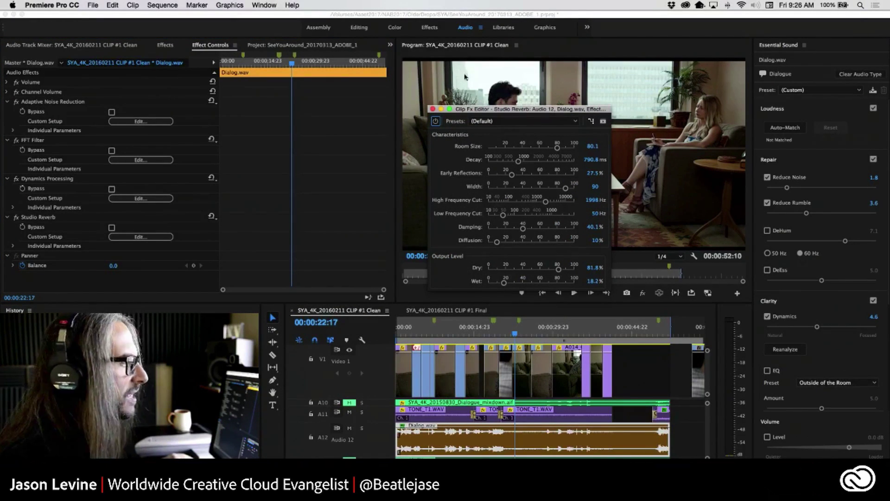
left_click(575, 121)
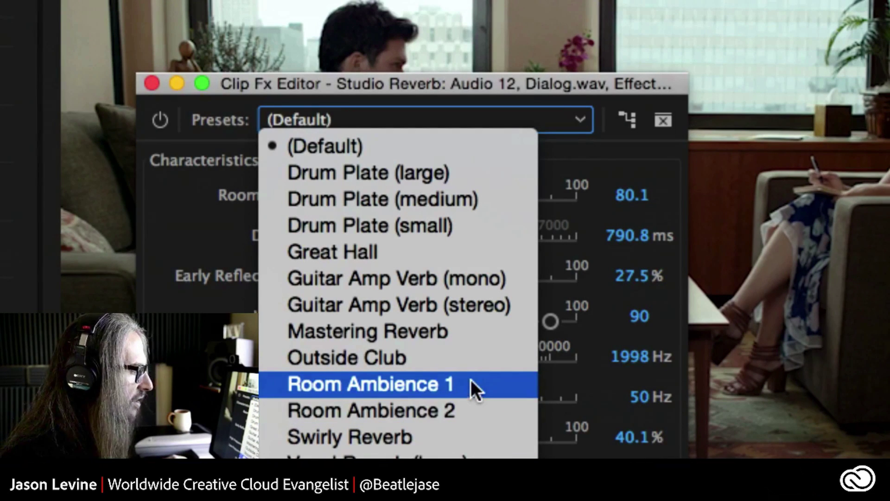
left_click(518, 218)
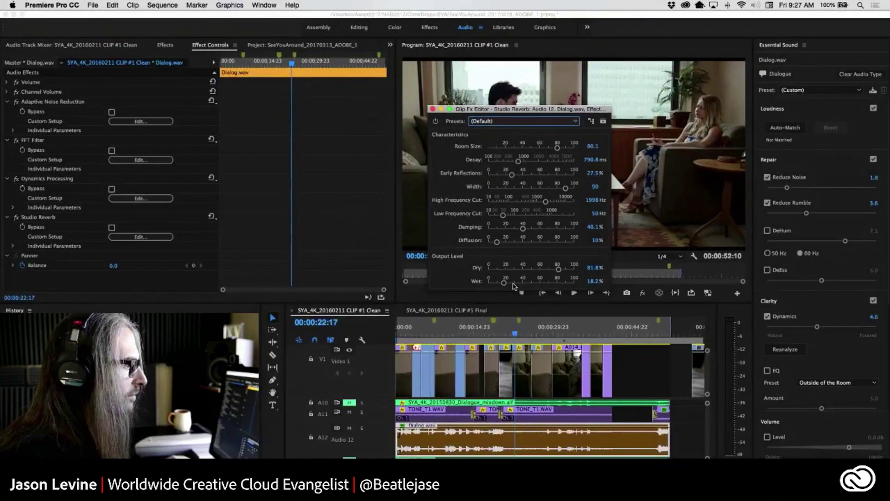
left_click(526, 125)
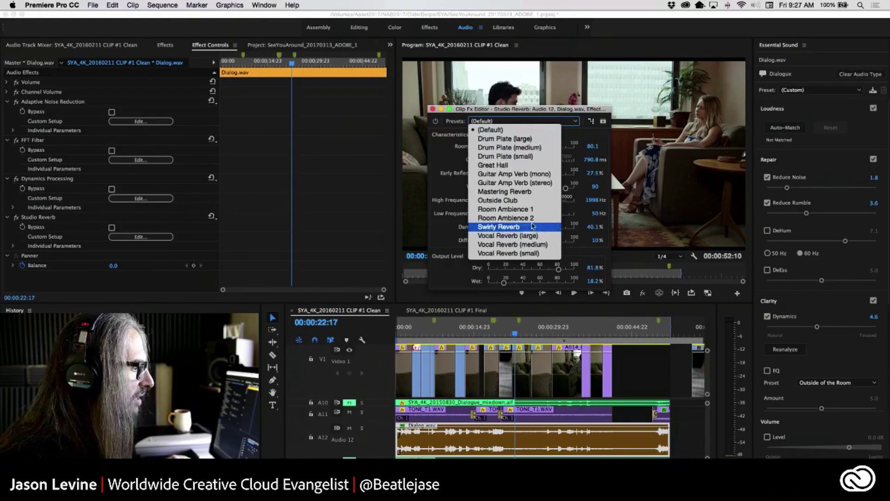
left_click(529, 218)
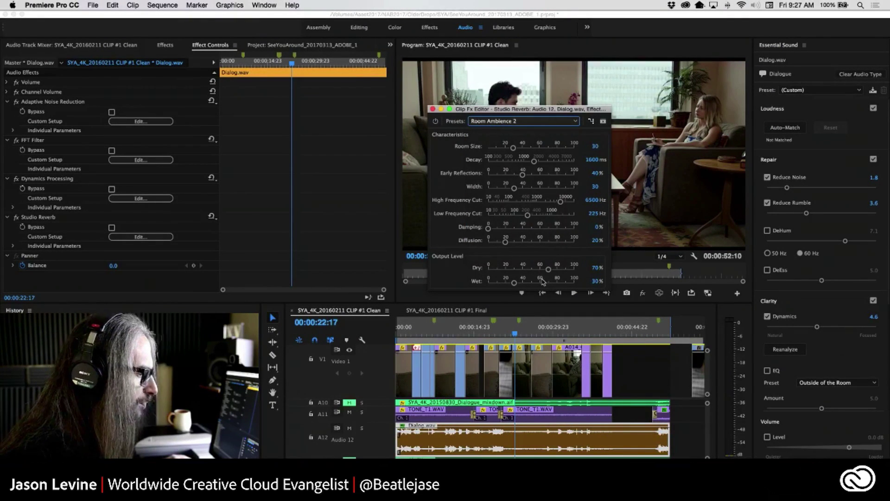
Set the Studio Reverb output levels to 100% Dry and 14.7% Wet while auditioning the dialogue from about 00:00:09:02, and close the editor.
left_click_drag(549, 271, 591, 270)
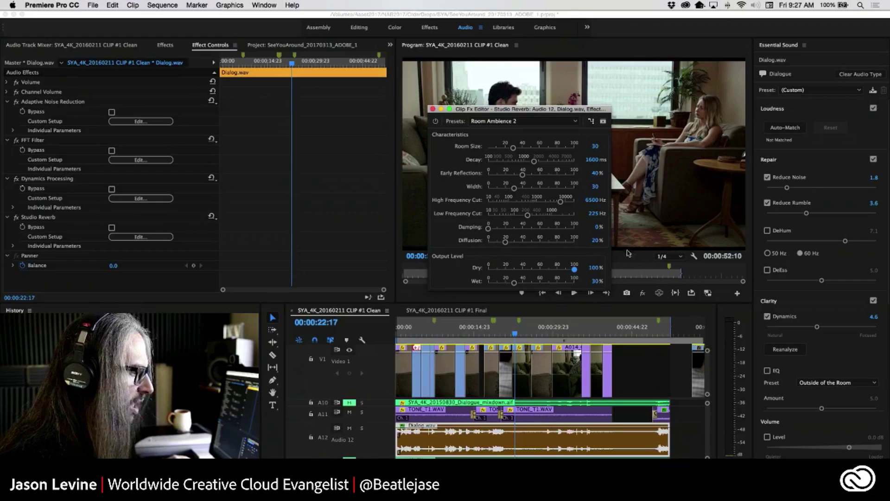
left_click(442, 333)
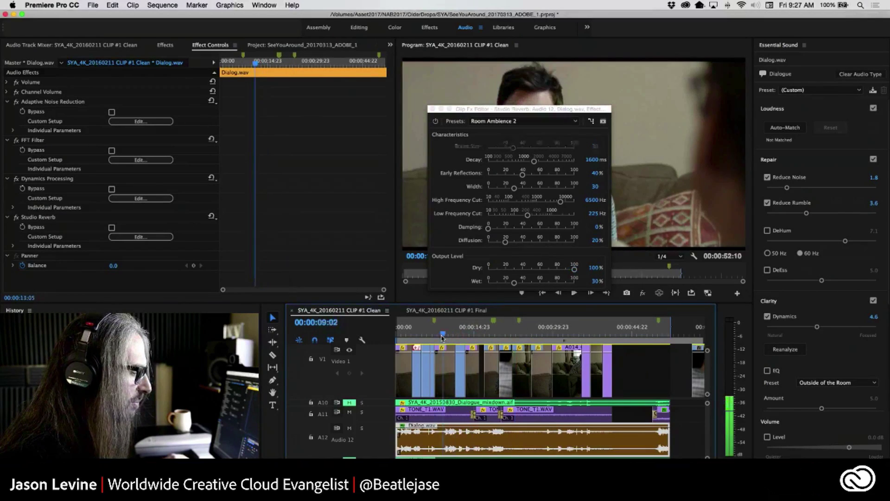
mouse_move(513, 282)
left_mouse_down()
mouse_move(489, 288)
mouse_move(574, 285)
mouse_move(500, 288)
left_mouse_up()
key("space")
key("space")
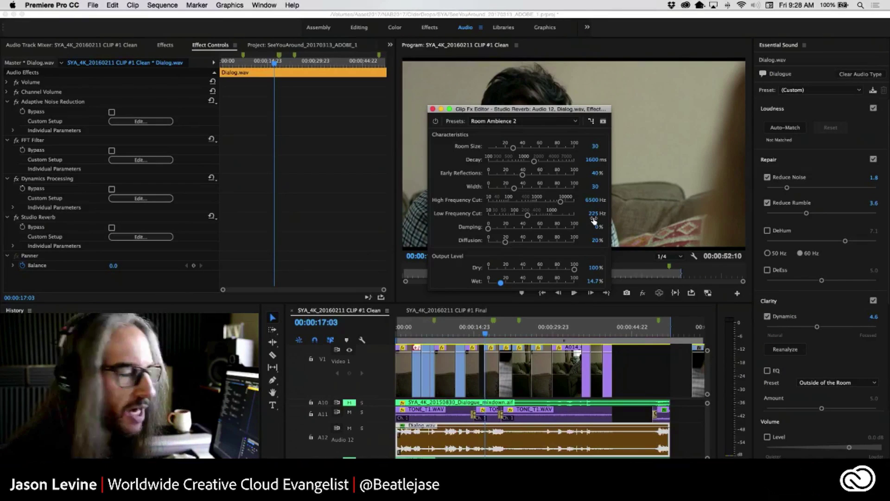
left_click(432, 109)
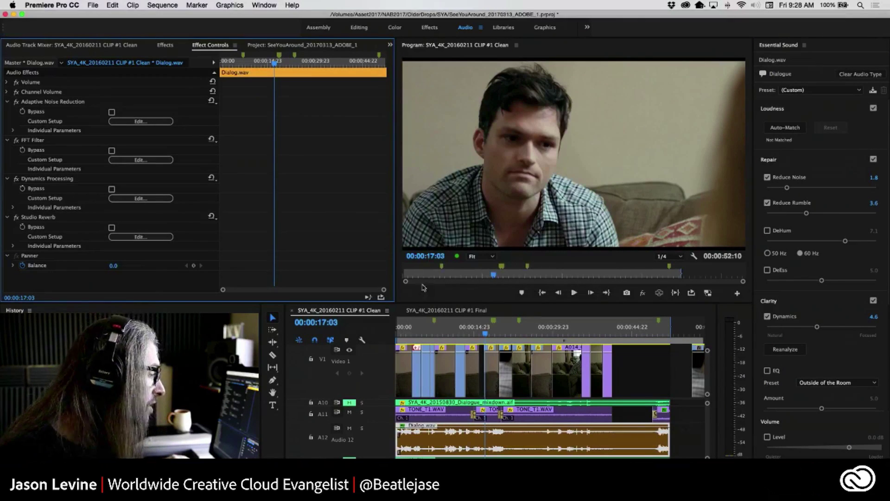
Open the SYA_4K_20160211 CLIP #1 Final sequence, show its Audio Track Mixer, and play the sequence from the start.
left_click(443, 310)
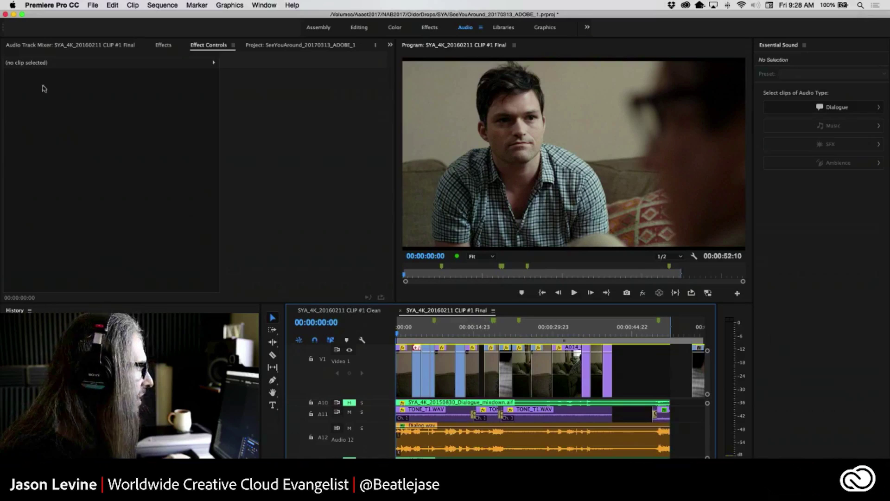
left_click(122, 47)
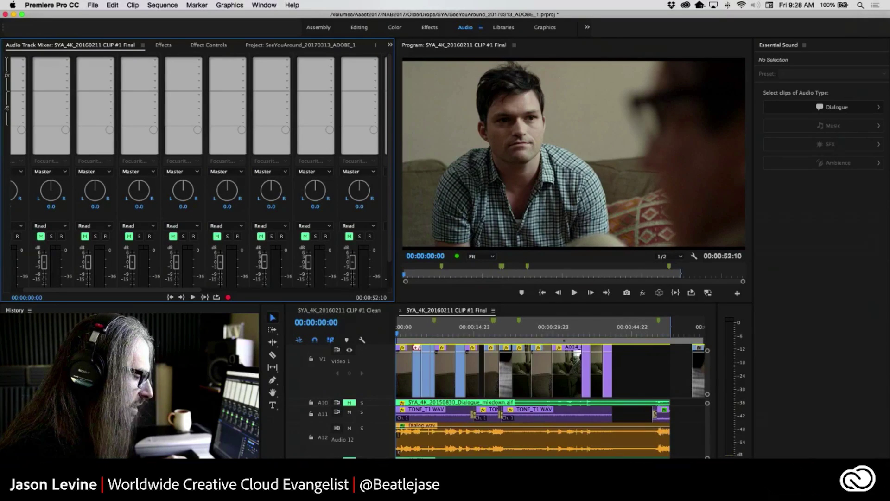
key("super+Tab")
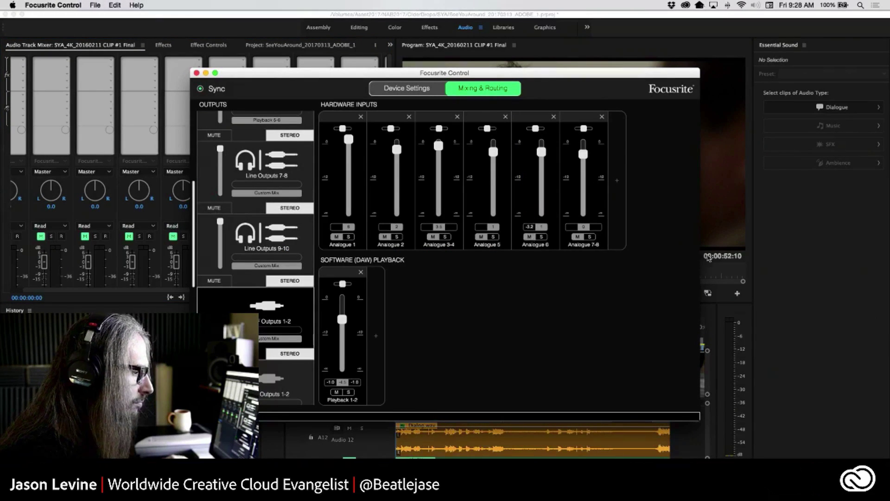
key("super+Tab")
key("space")
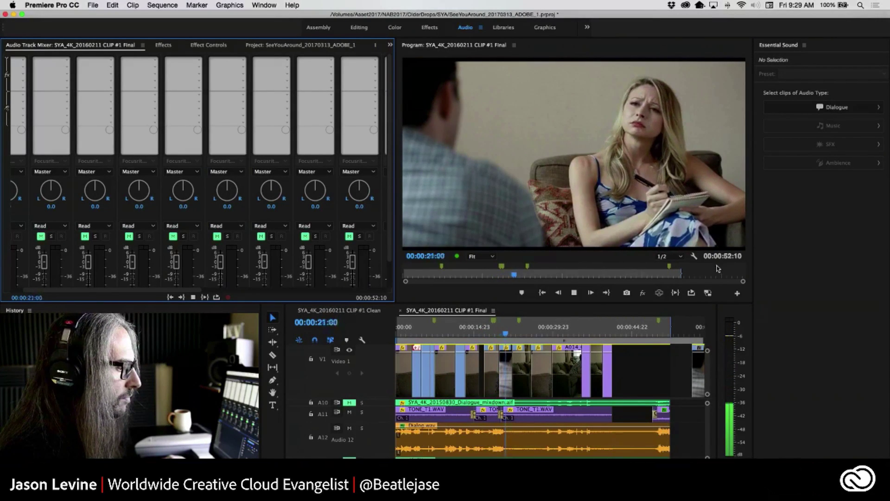
Select the Dialog.wav clip on Audio 12 during playback and stop the sequence at 00:00:29:12.
left_click(658, 438)
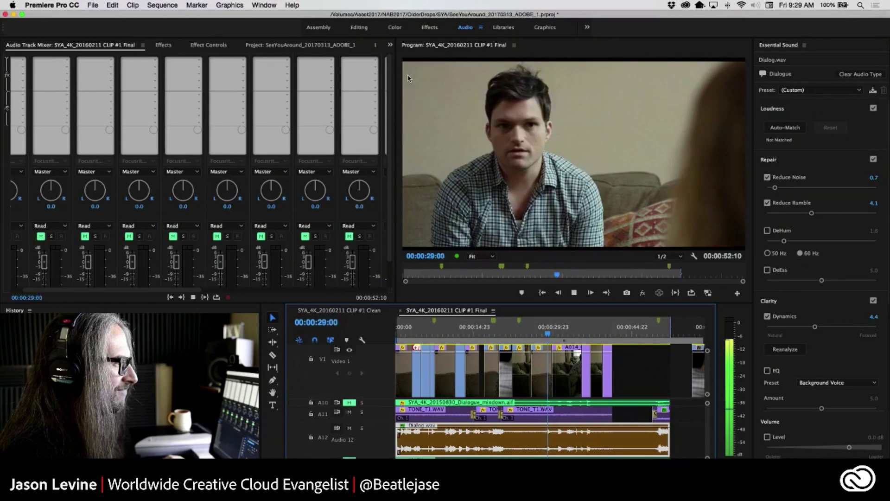
key("space")
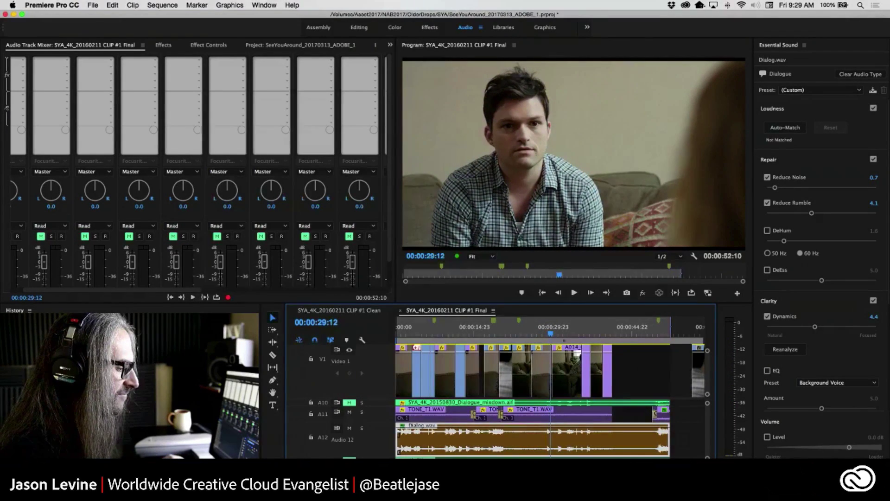
key("super+Tab")
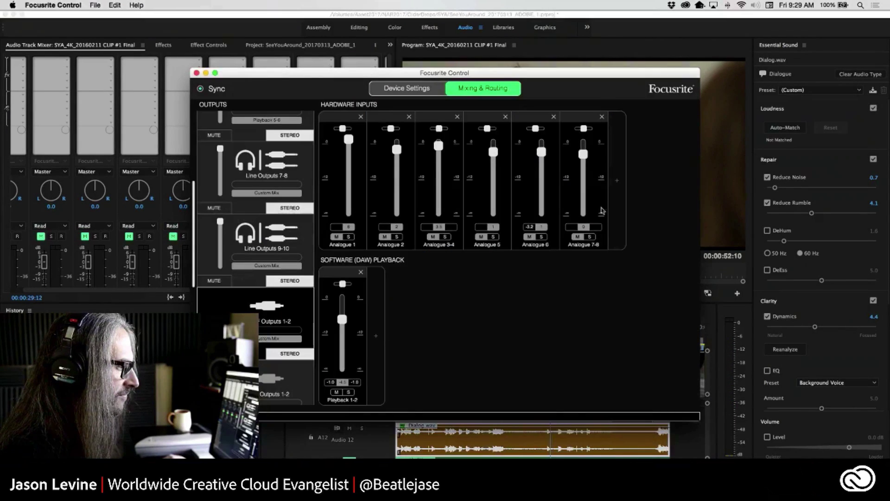
left_click(714, 378)
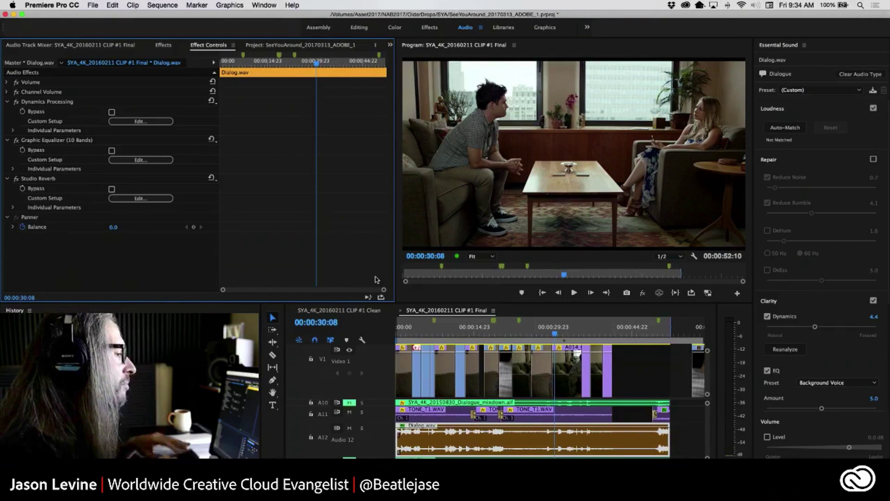
key("super+Tab")
key("super+Tab")
key("super+Tab")
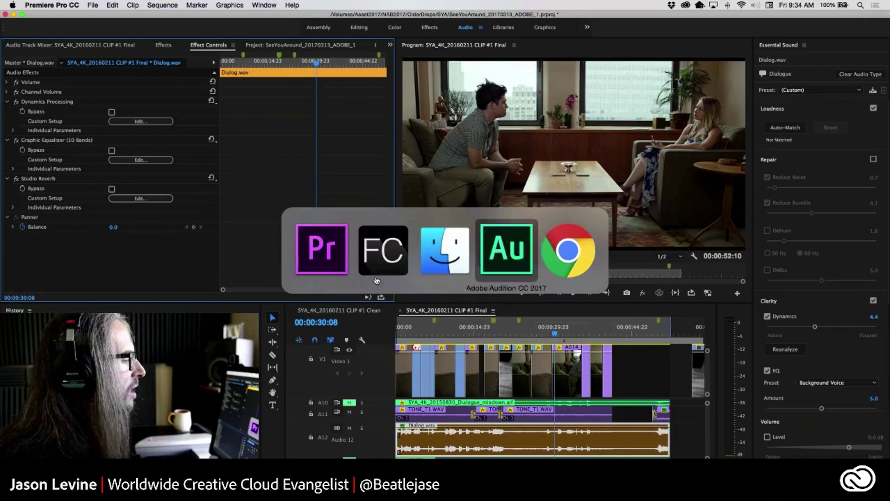
key("super+Tab")
key("super+Tab")
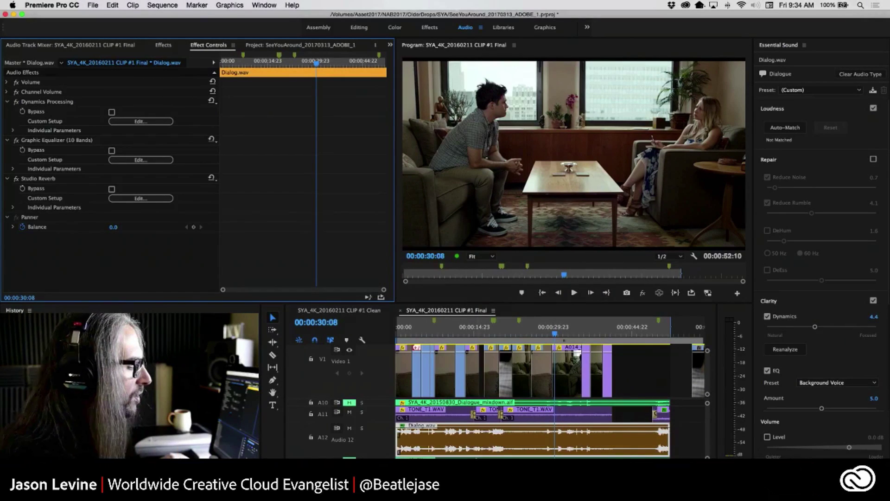
Examine the Edit in Adobe Audition options for the Dialog.wav clip and the entire sequence, and cancel without sending anything.
right_click(511, 440)
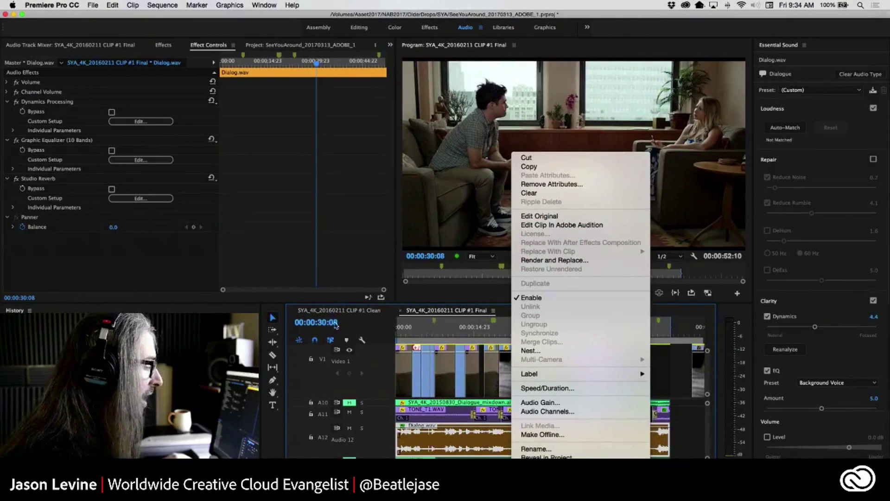
left_click(435, 314)
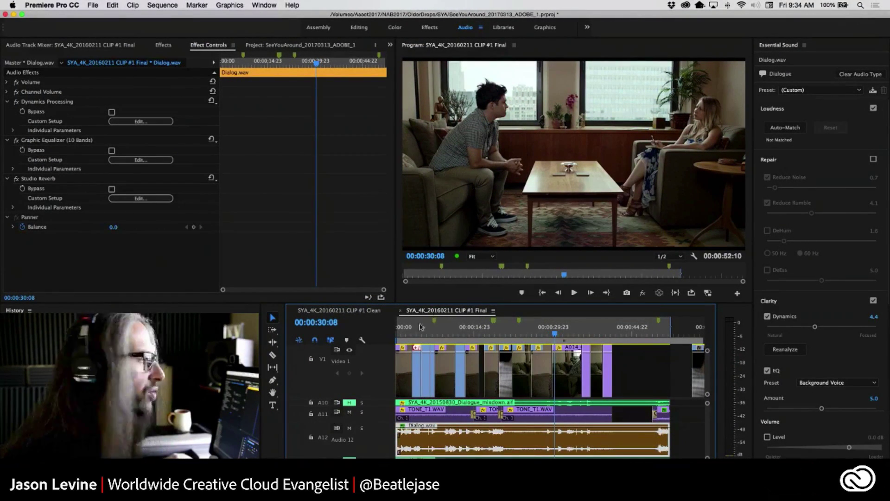
left_click(112, 3)
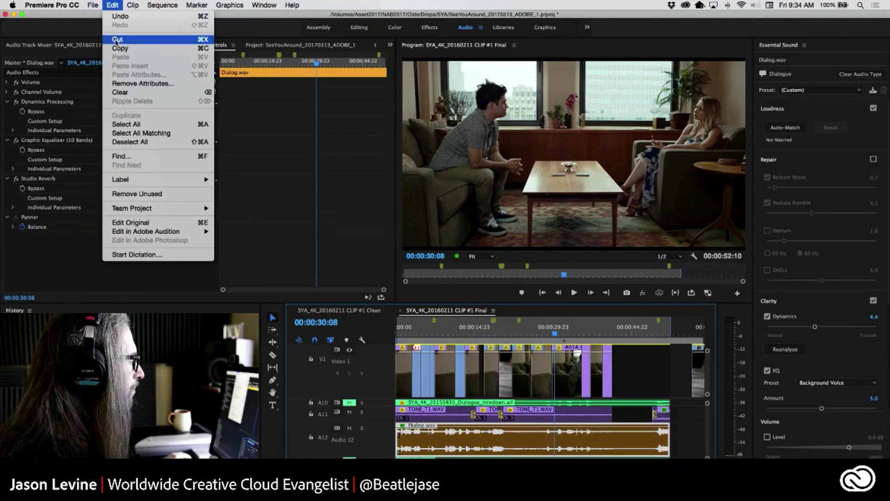
mouse_move(115, 235)
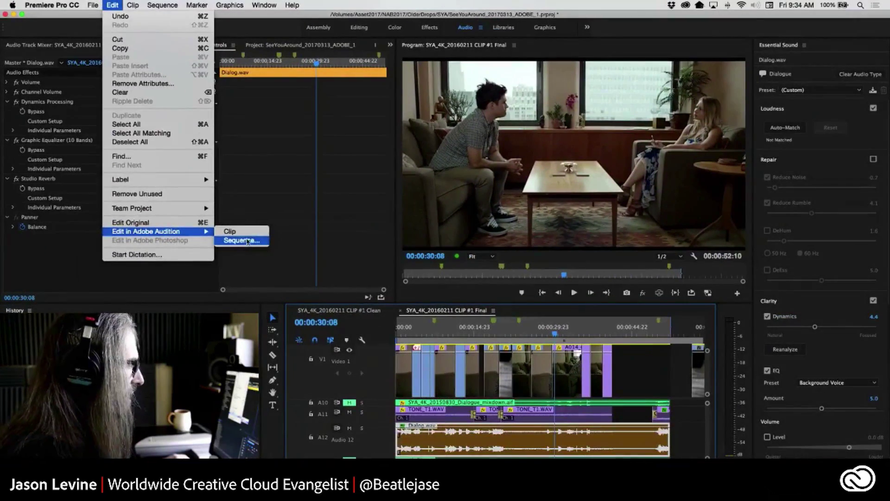
left_click(547, 255)
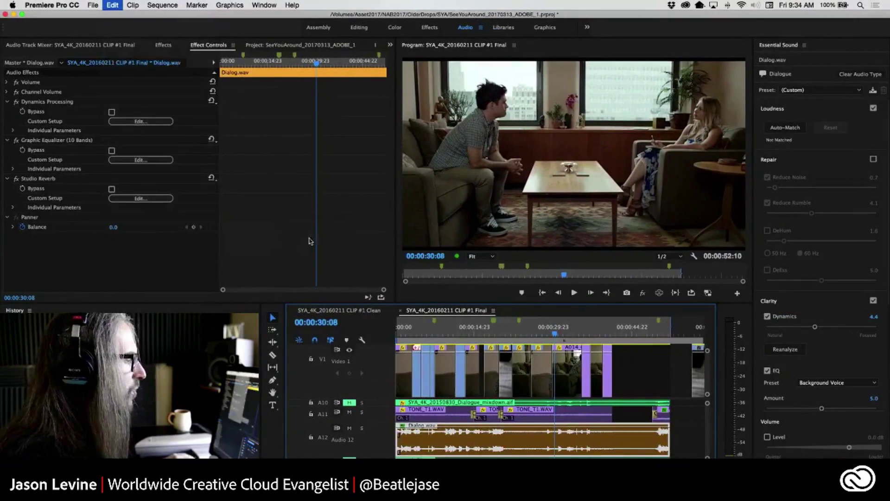
left_click_drag(72, 61, 469, 89)
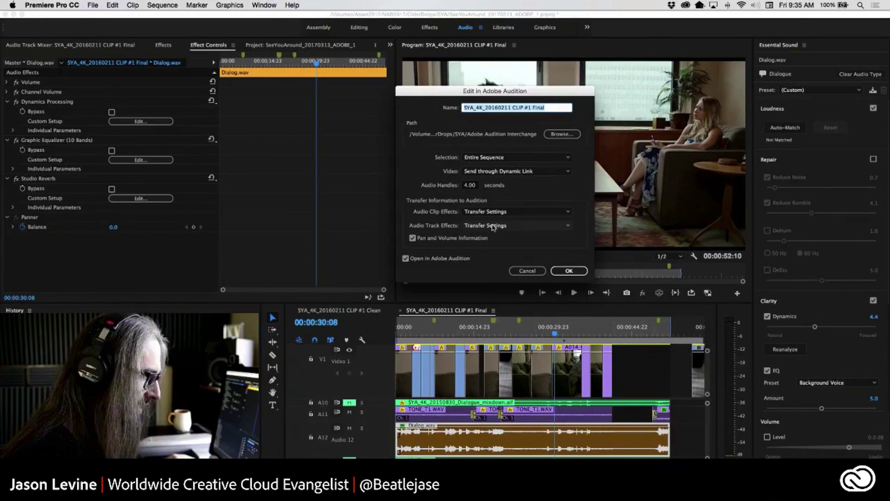
left_click(528, 272)
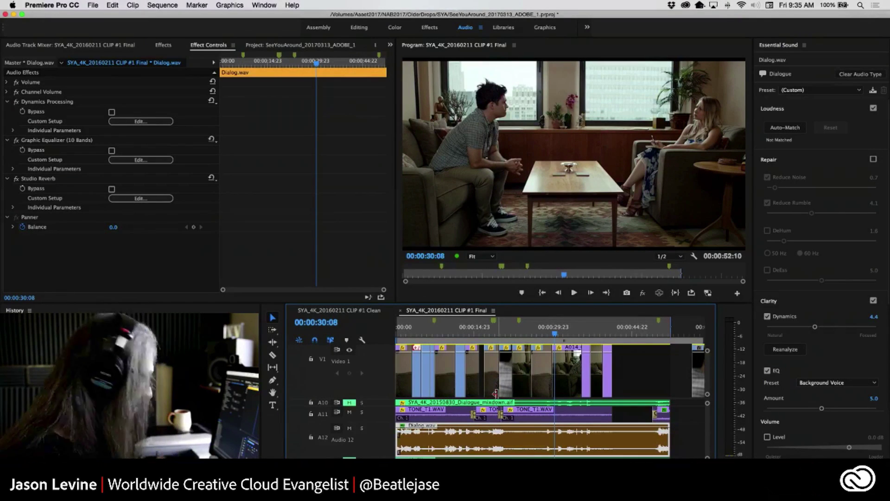
Switch to Adobe Audition and select the clipped peak at about 3:29.2 in DHall1_002.wav.
key("super+Tab")
key("super+Tab")
key("super+Tab")
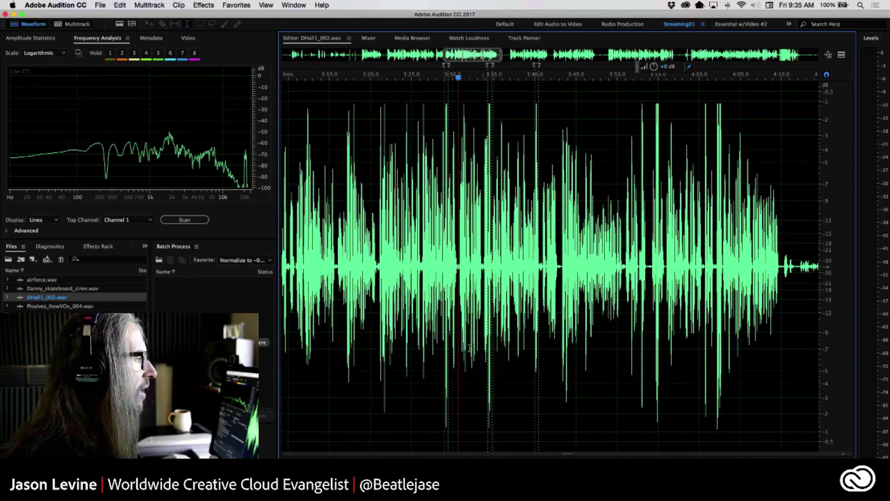
left_click_drag(436, 78, 465, 77)
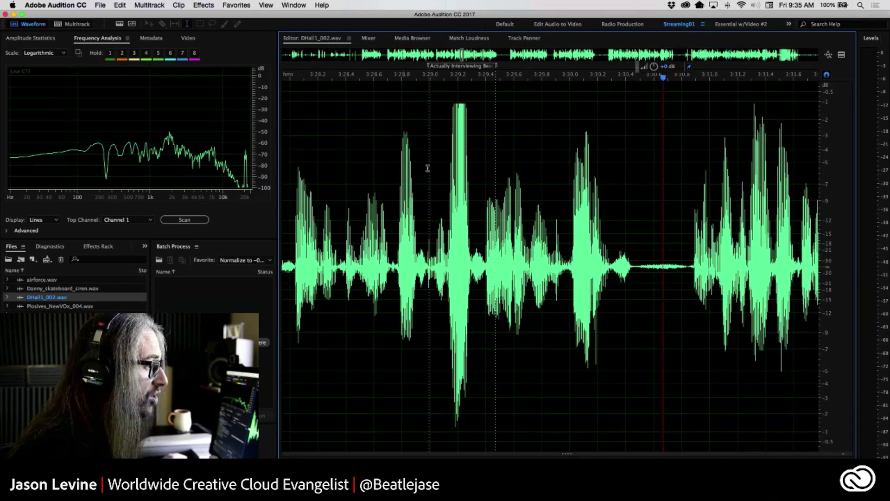
left_click_drag(449, 101, 472, 113)
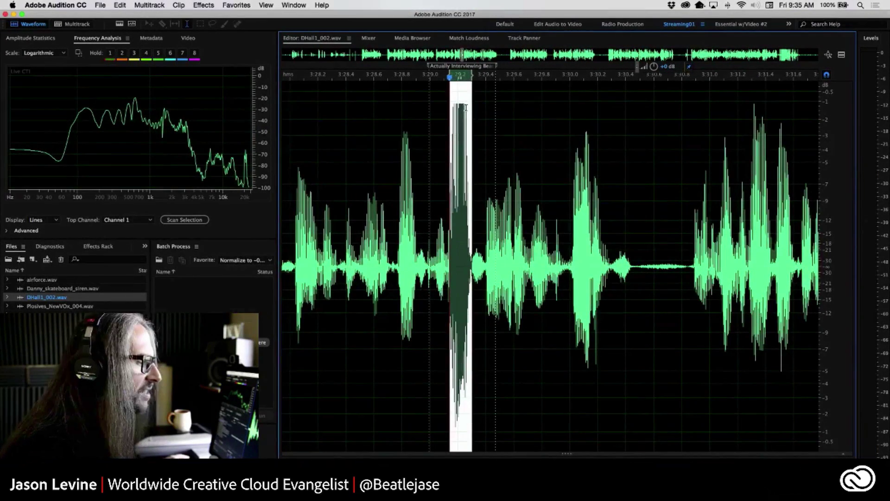
Select the quieter passage at about 3:29.6 and examine the neighbouring clipped peak's waveform shape up close.
left_click_drag(493, 179, 533, 199)
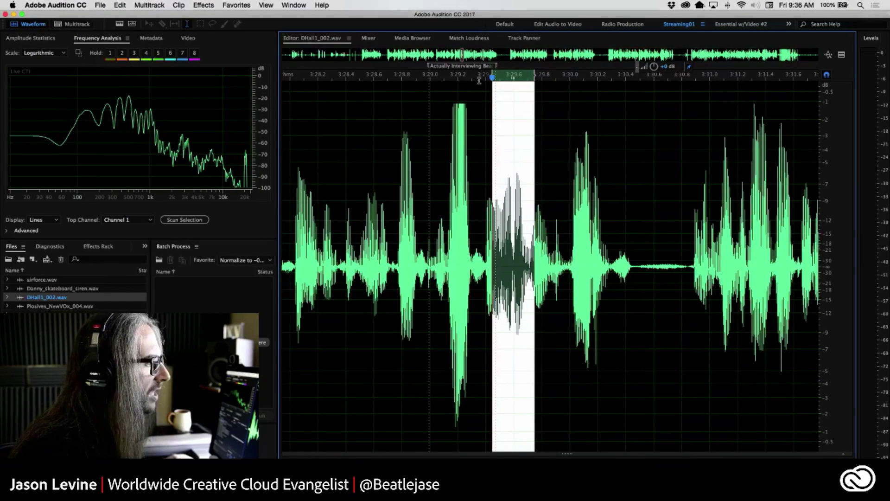
scroll(460, 78, "up", 5)
scroll(460, 78, "up", 10)
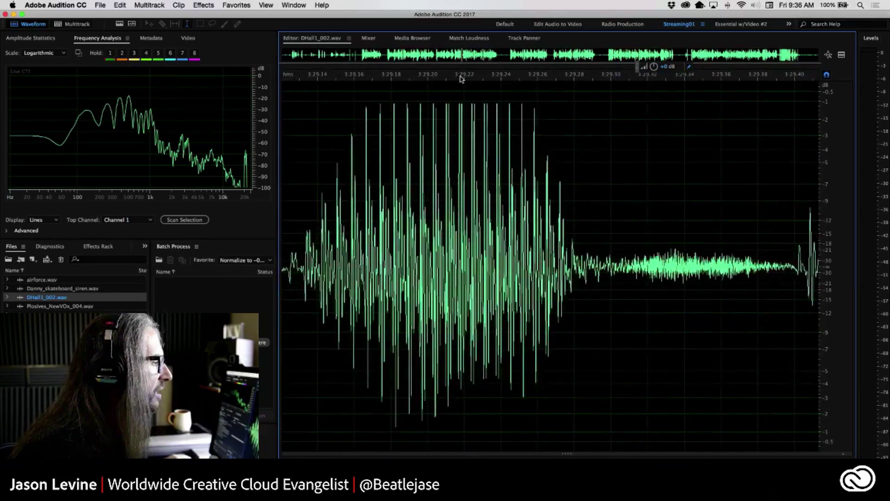
scroll(461, 78, "up", 3)
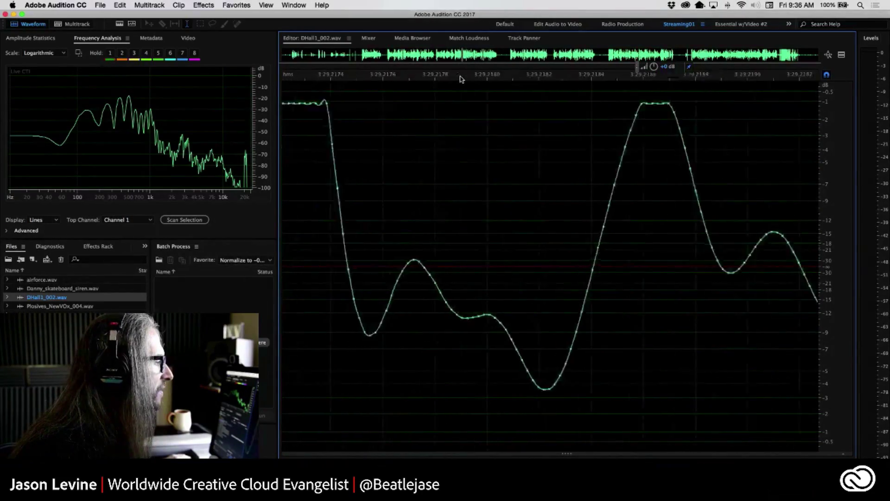
scroll(460, 78, "down", 6)
scroll(460, 78, "down", 5)
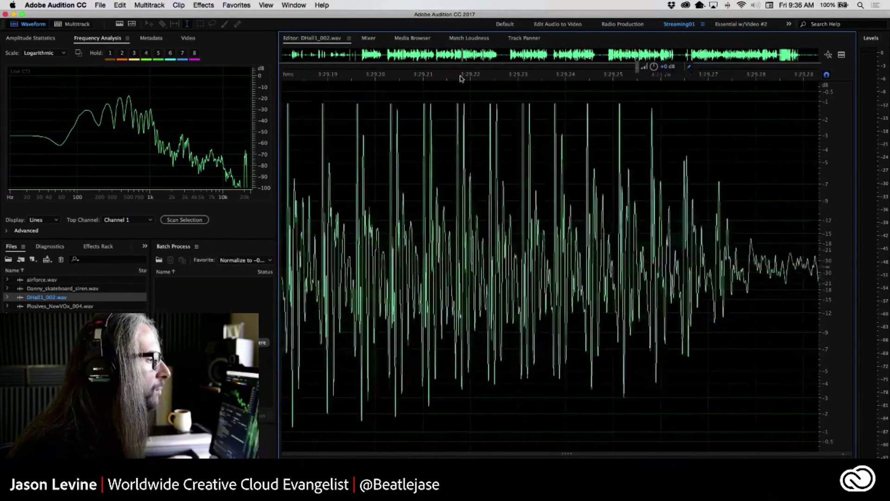
scroll(460, 78, "up", 3)
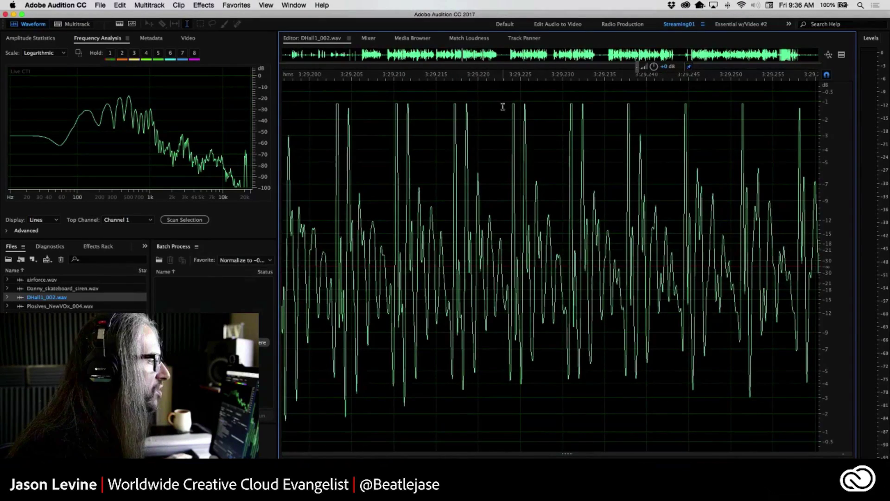
scroll(443, 144, "down", 6)
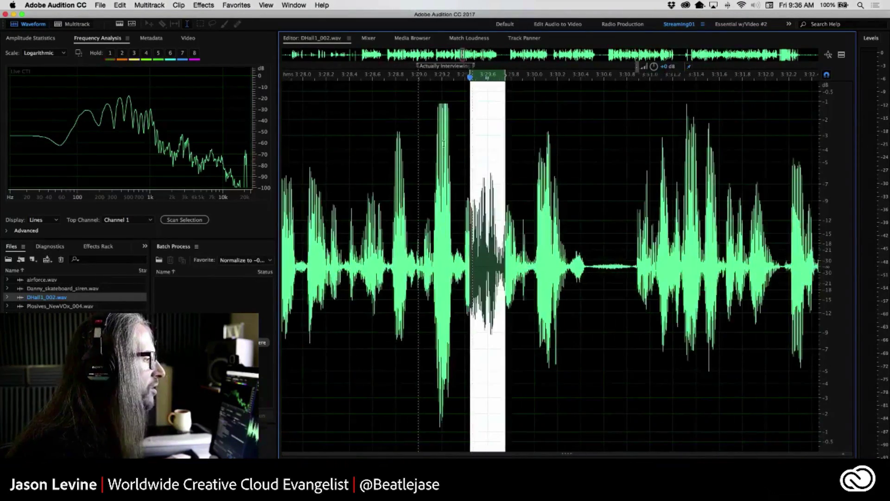
Play back the passage around the clipped peak at about 3:29.2 in DHall1_002.wav twice.
left_click(418, 195)
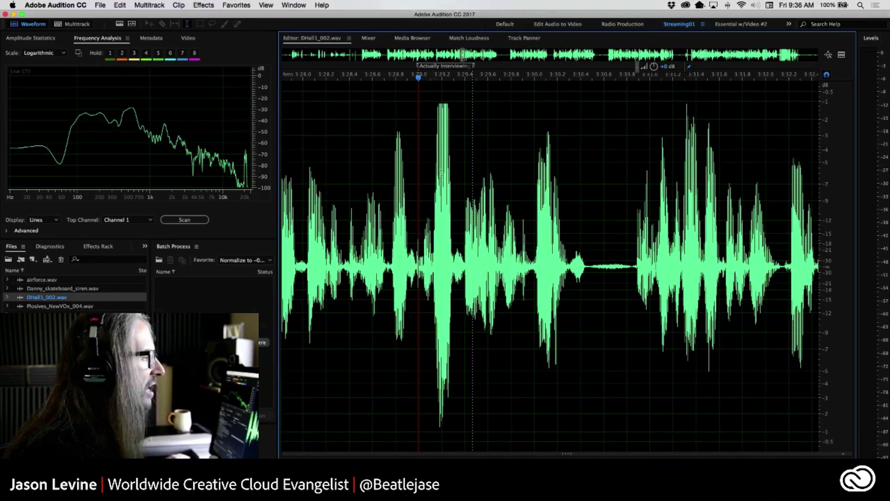
scroll(360, 204, "left", 3)
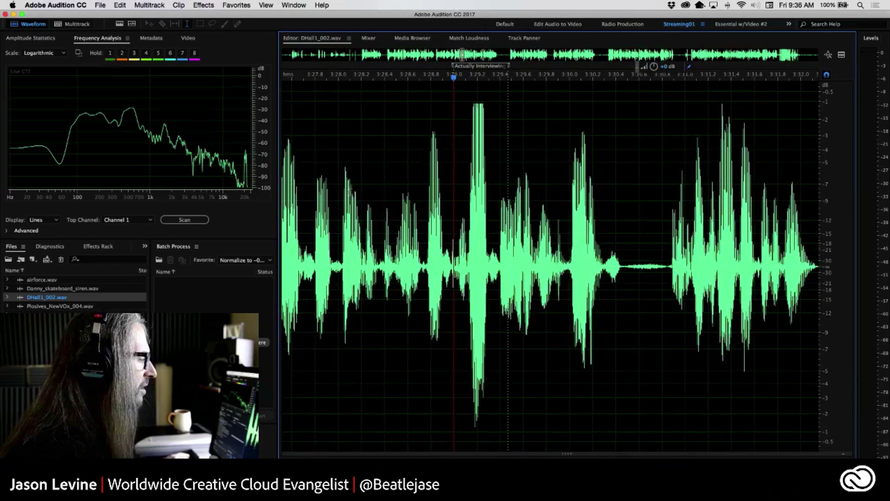
left_click(338, 178)
key("space")
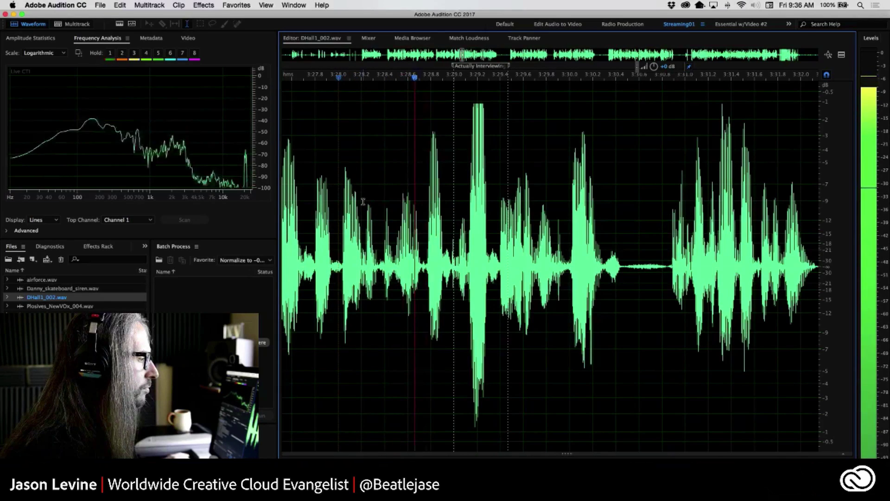
key("space")
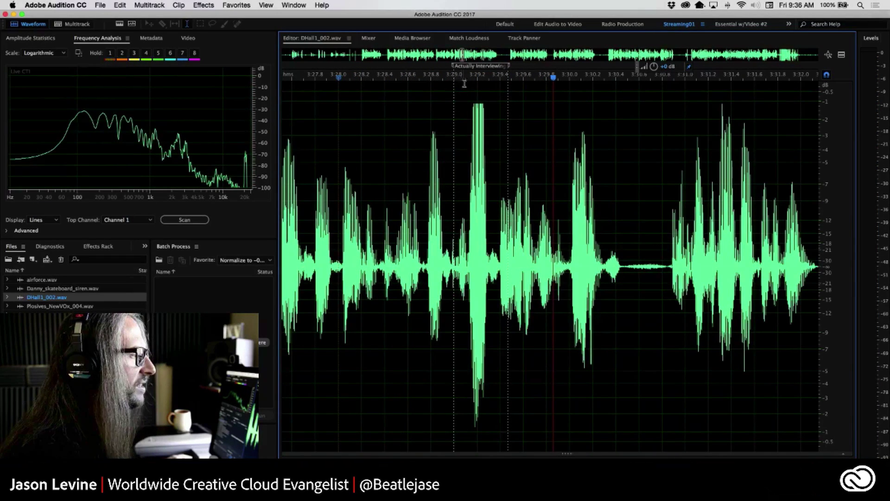
left_click(410, 172)
key("space")
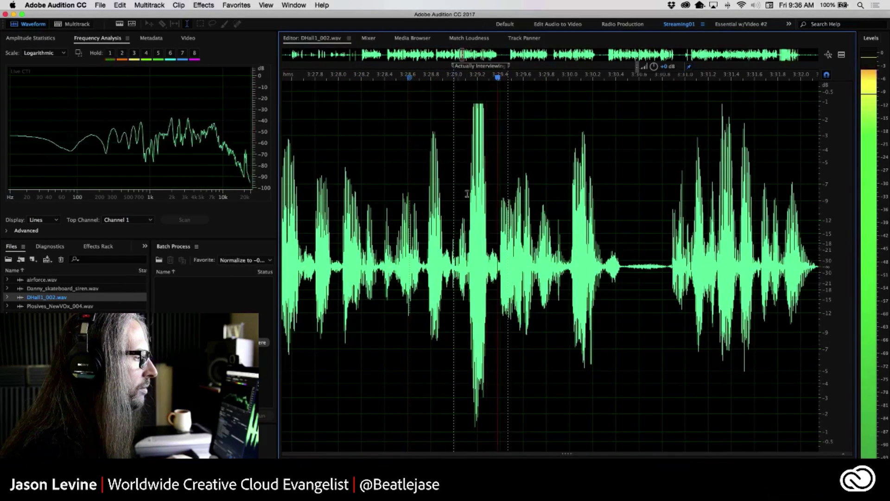
key("space")
Play back the two following clipped peaks at about 3:34.4 and 3:40.1 in the waveform.
scroll(466, 194, "down", 3)
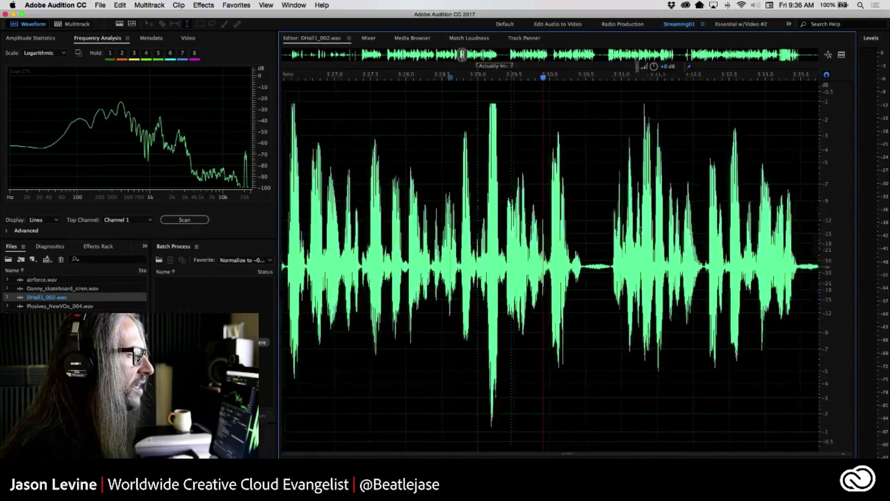
scroll(467, 194, "right", 5)
left_click(685, 189)
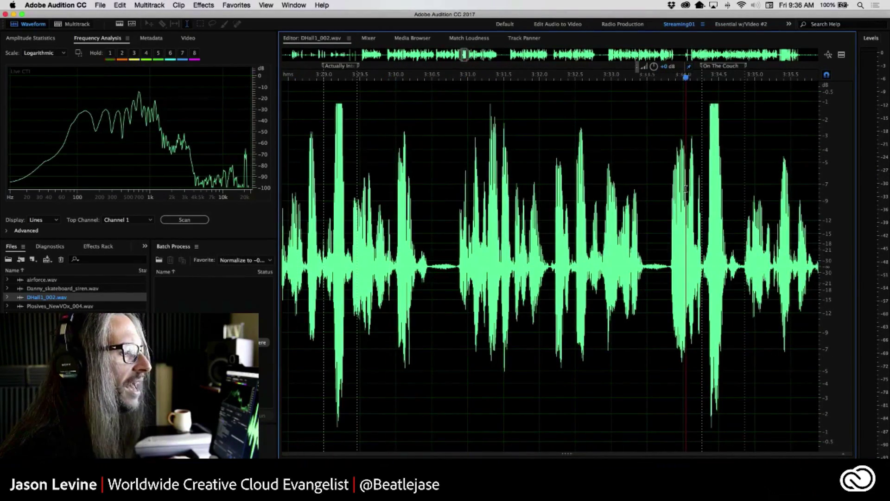
key("space")
scroll(685, 189, "down", 2)
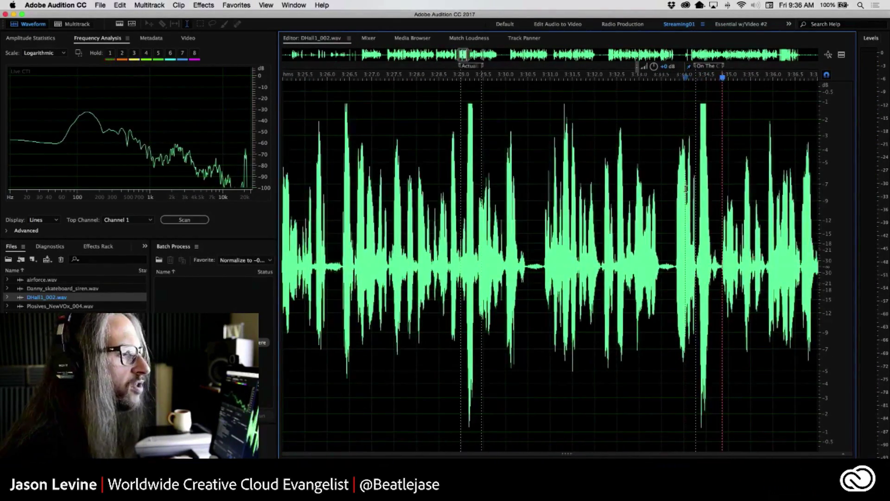
scroll(685, 188, "right", 10)
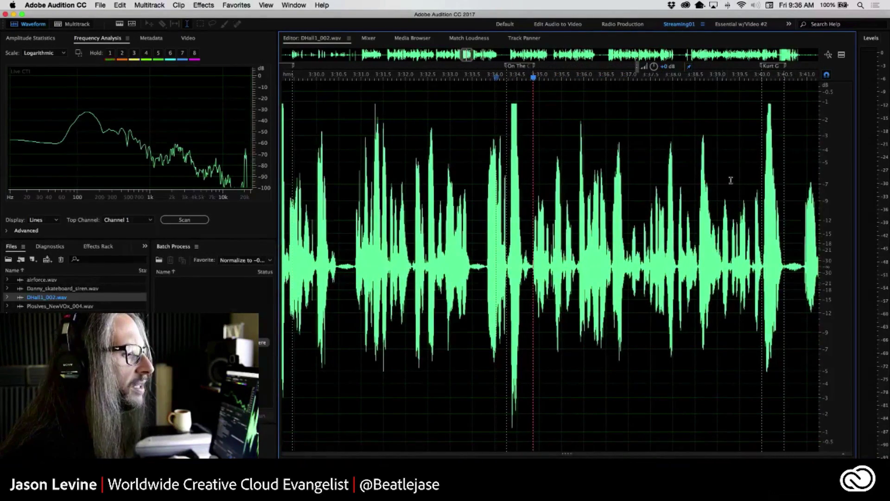
left_click(753, 176)
key("space")
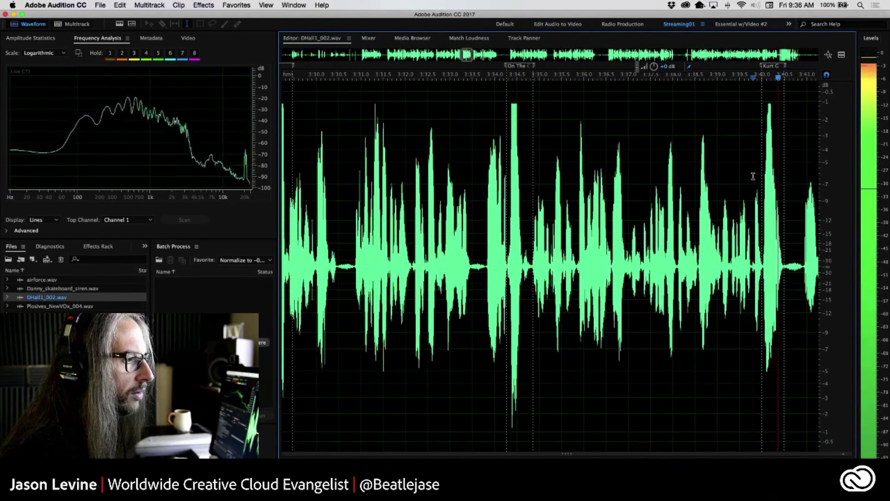
key("space")
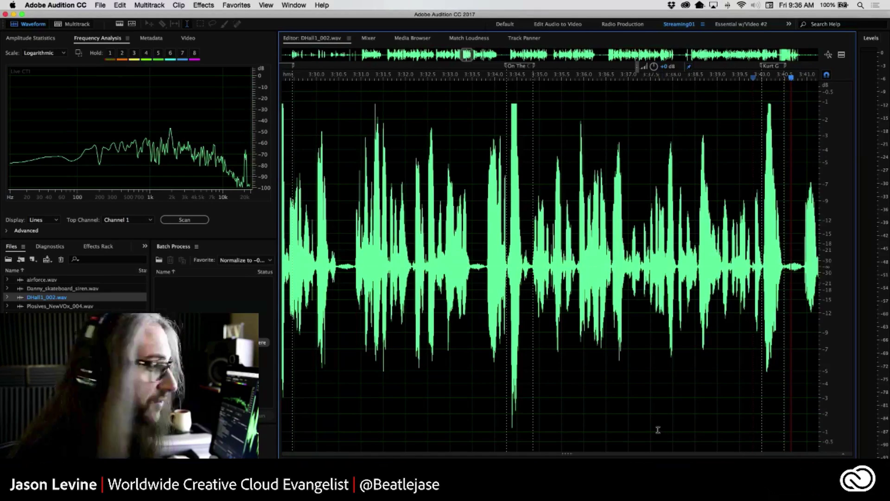
Switch to Focusrite Control, mute the Analogue 6 hardware input, and return to Adobe Audition.
scroll(565, 343, "down", 3)
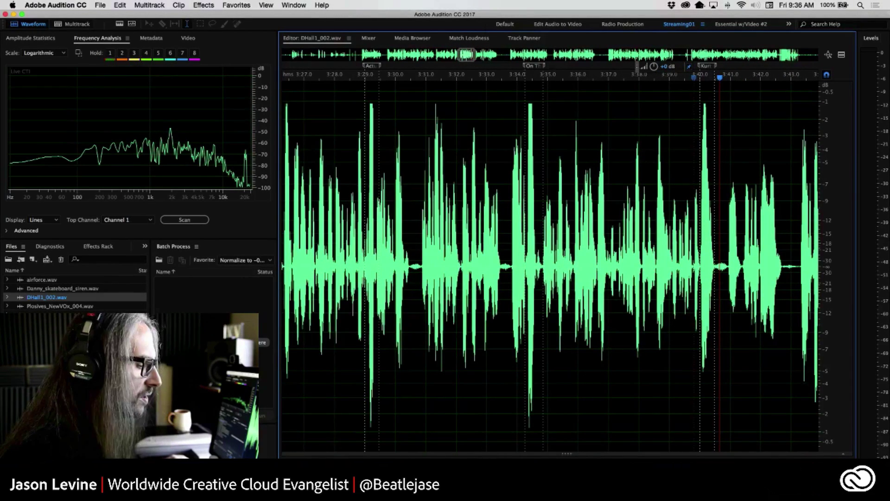
key("super+Tab")
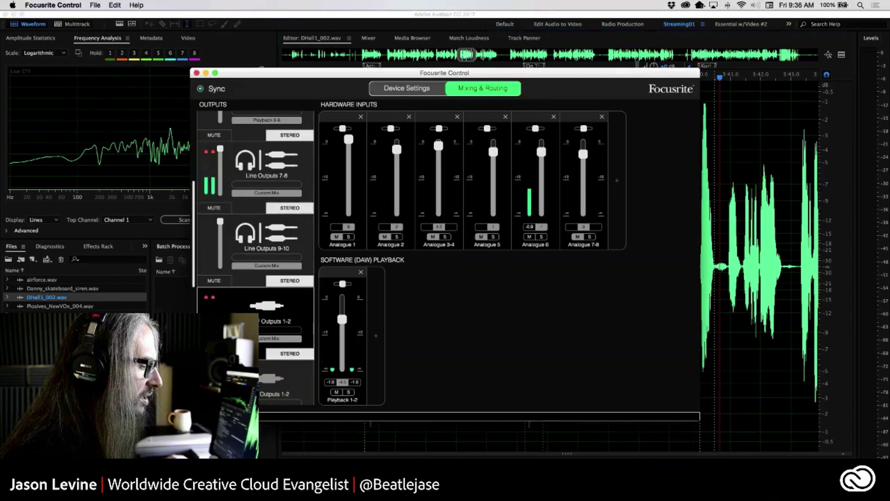
left_click(526, 236)
key("super+Tab")
Replay the three clipped peaks at about 3:29.2, 3:34.4 and 3:40.1 in succession.
left_click(348, 172)
key("space")
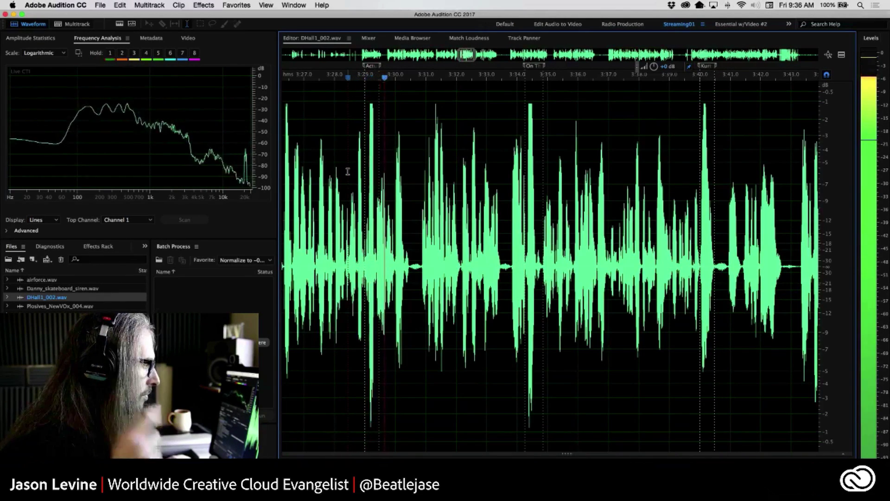
left_click(349, 172)
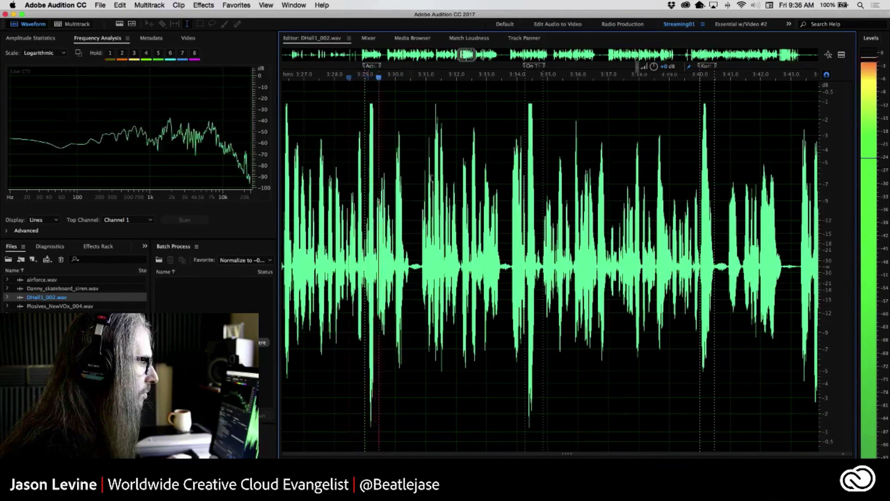
left_click(509, 191)
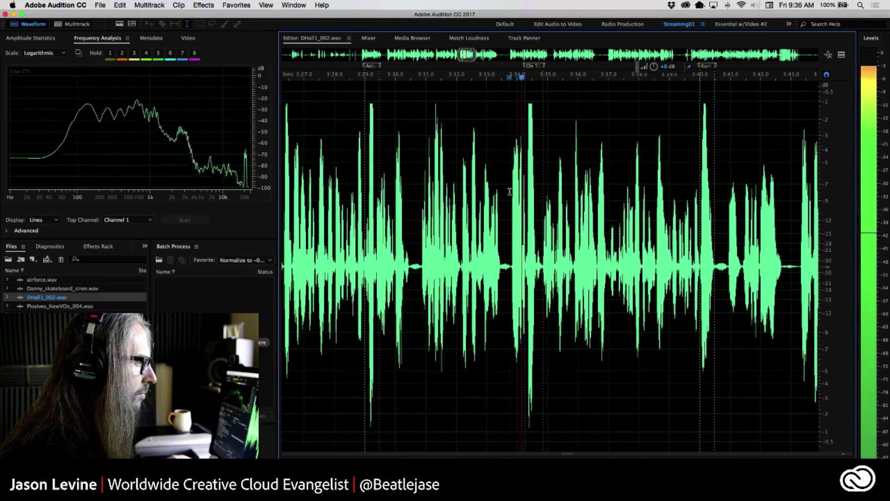
left_click(510, 191)
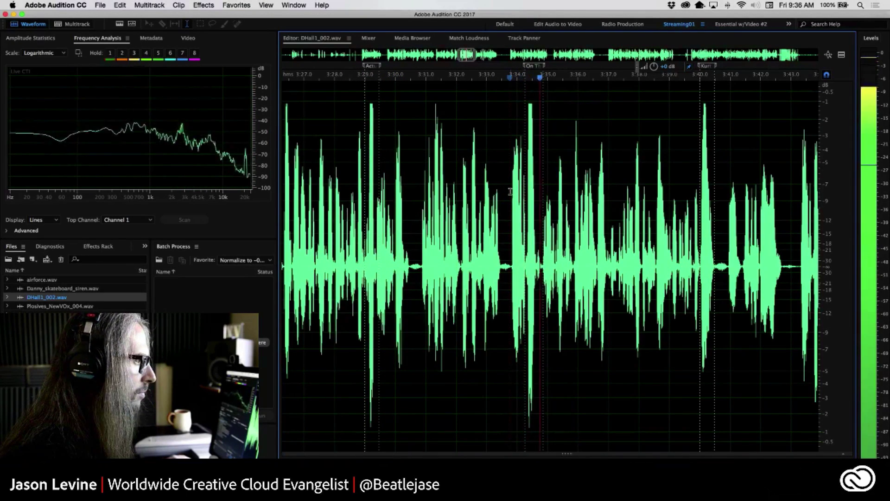
left_click(683, 179)
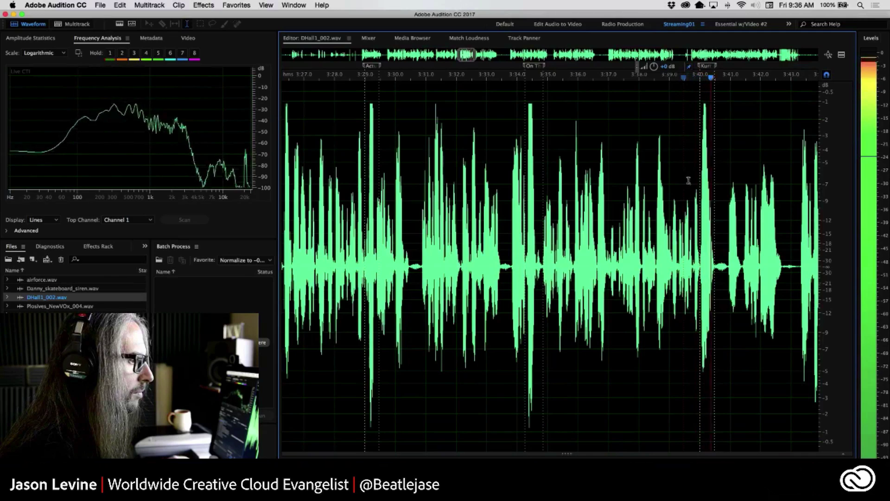
left_click(691, 183)
key("space")
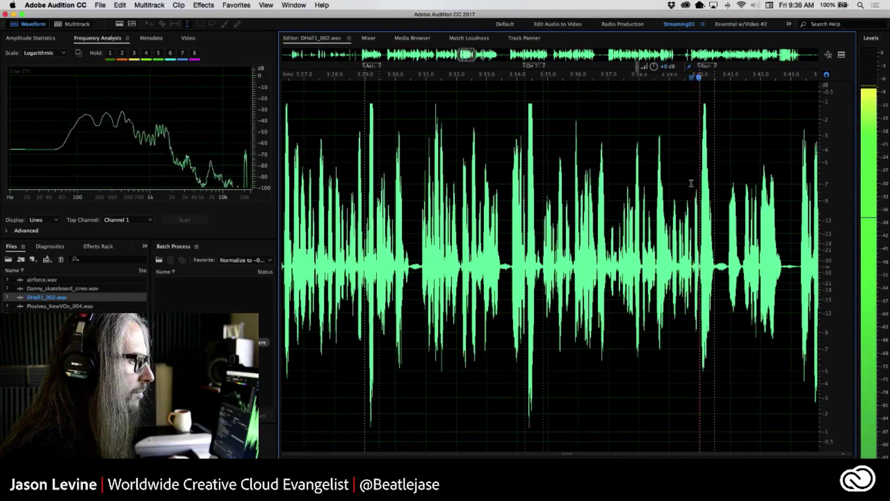
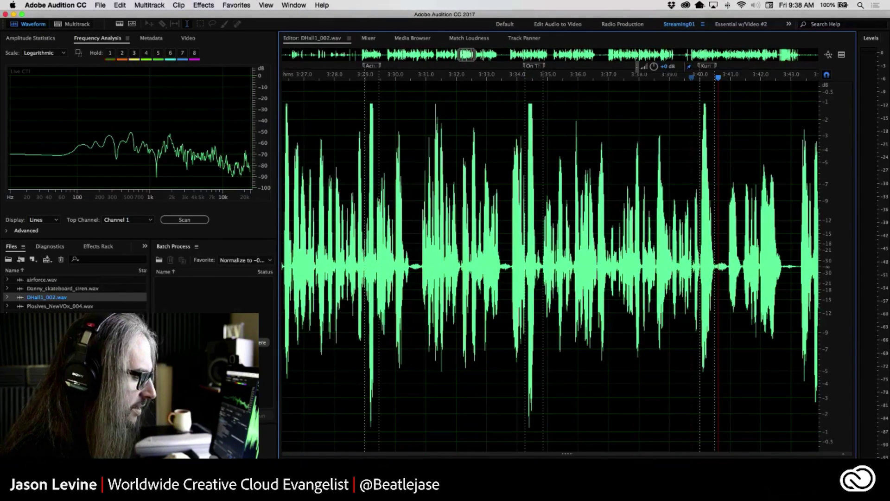
Show the audio diagnostics for DHall1_002.wav and look through the list of available Audition windows.
key("super+Tab")
key("super+Tab")
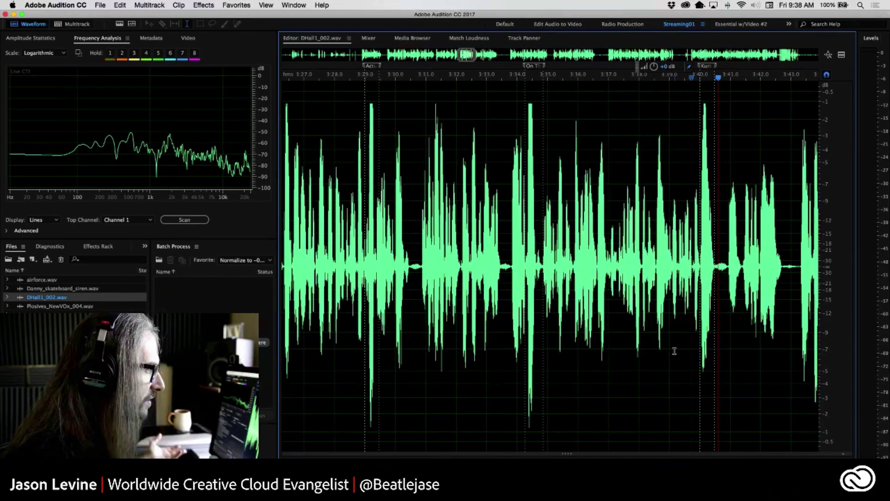
left_click(50, 247)
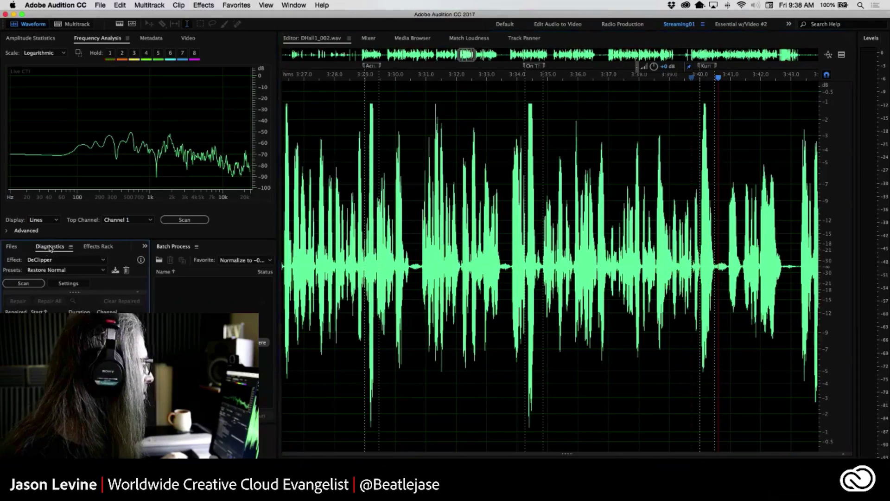
left_click(293, 6)
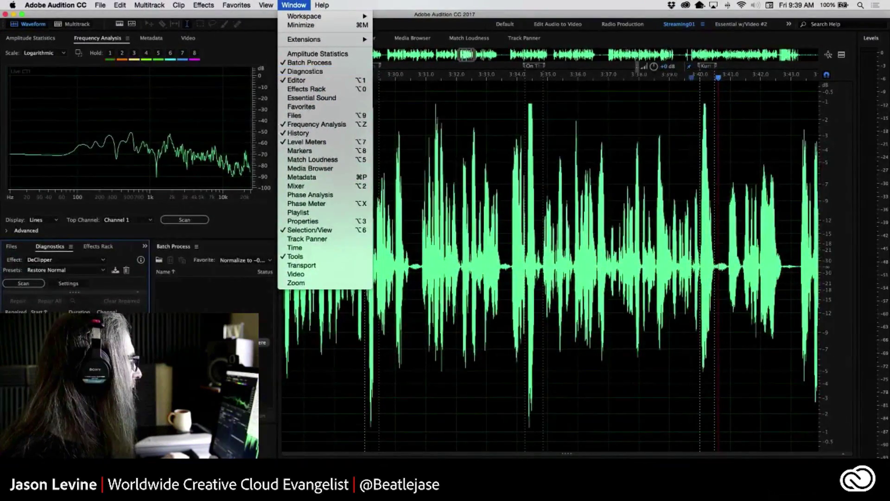
left_click(453, 211)
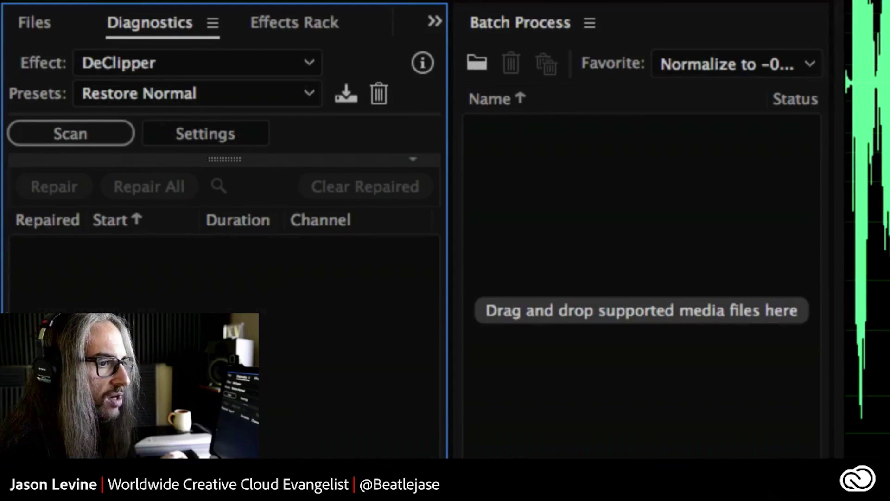
Scan DHall1_002.wav for clipped audio using the DeClipper effect with the Restore Normal preset.
left_click(182, 59)
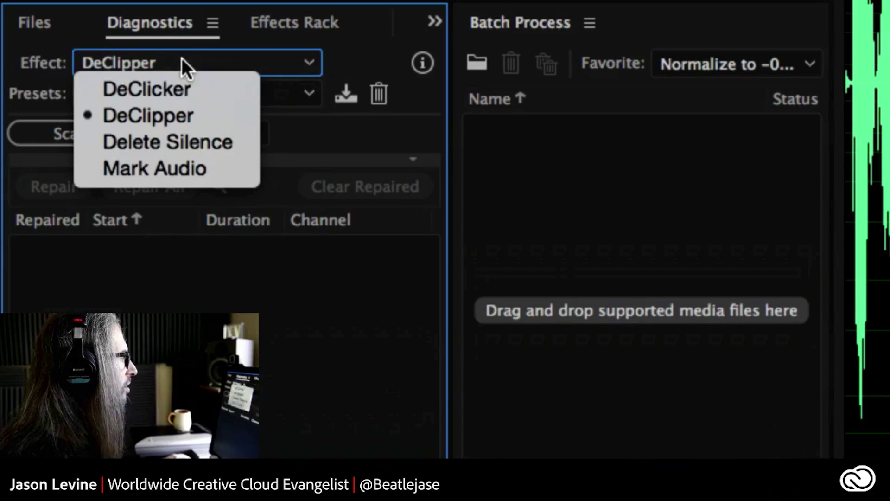
left_click(214, 105)
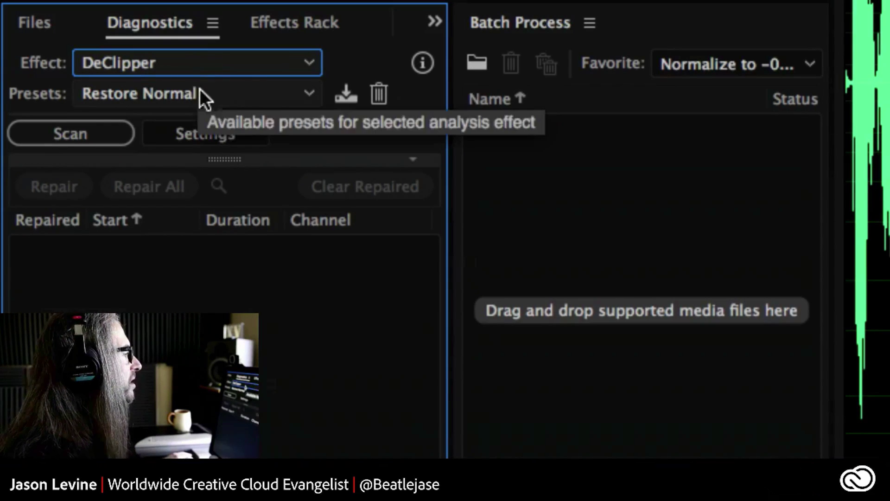
left_click(274, 93)
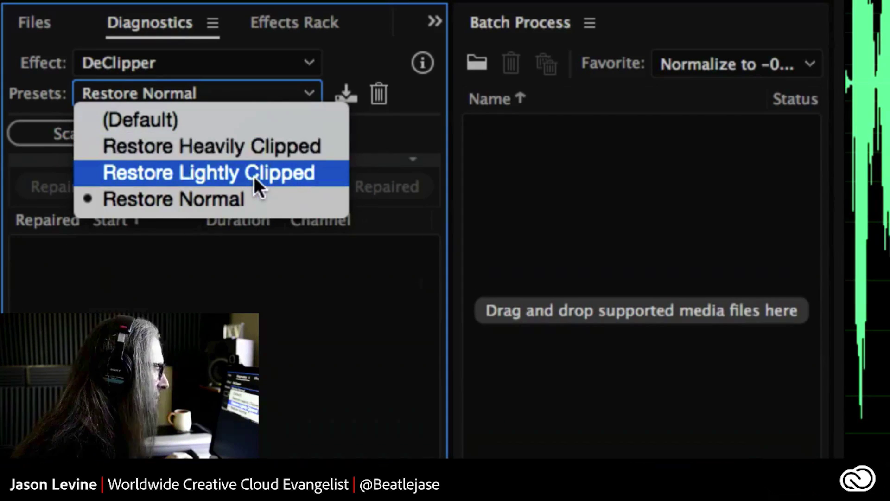
left_click(299, 201)
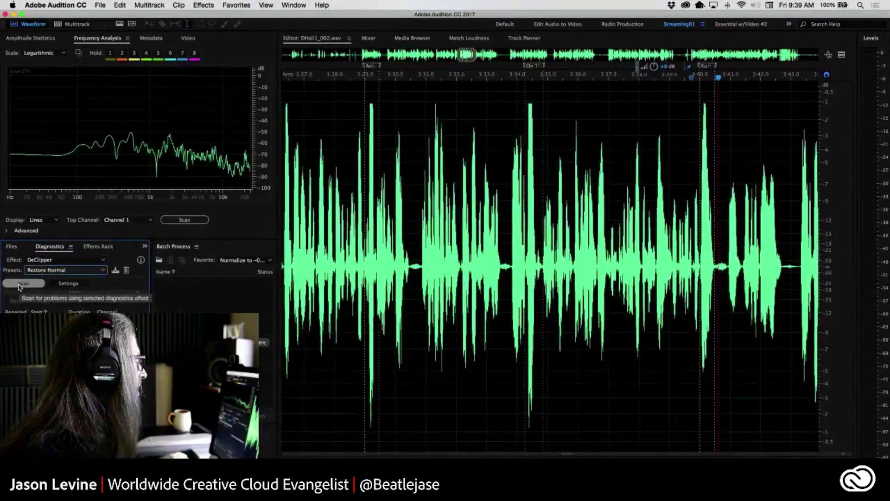
left_click(55, 134)
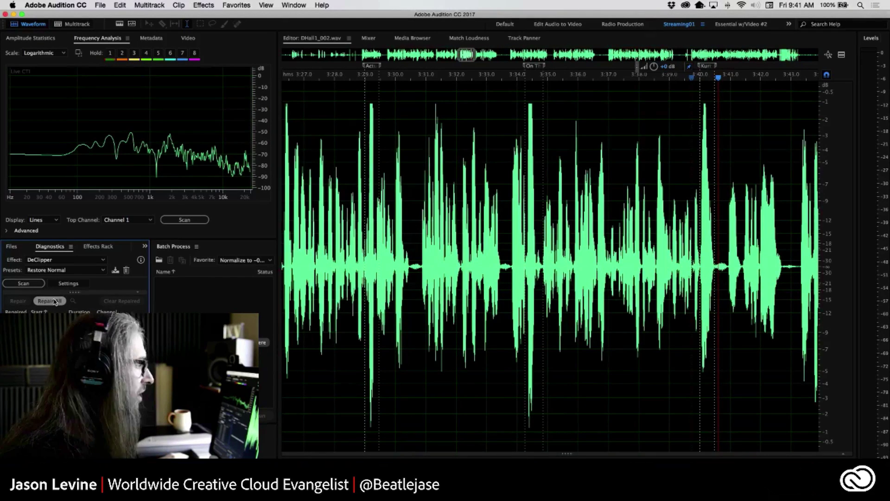
Review the clipped peaks at about 3:29.2, 3:34.4 and 3:40.1, and repair all detected clipping.
left_click_drag(526, 112, 543, 114)
left_click_drag(365, 145, 379, 147)
left_click_drag(525, 129, 543, 134)
left_click_drag(699, 139, 715, 144)
left_click(375, 208)
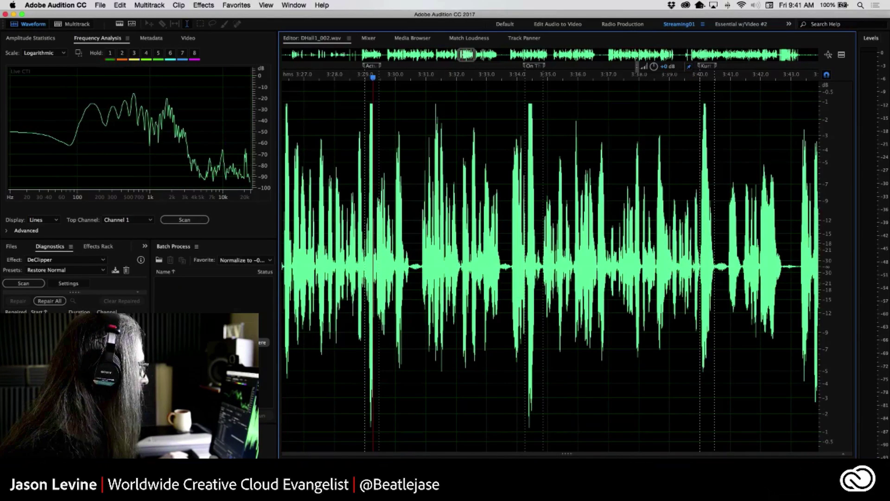
left_click(49, 301)
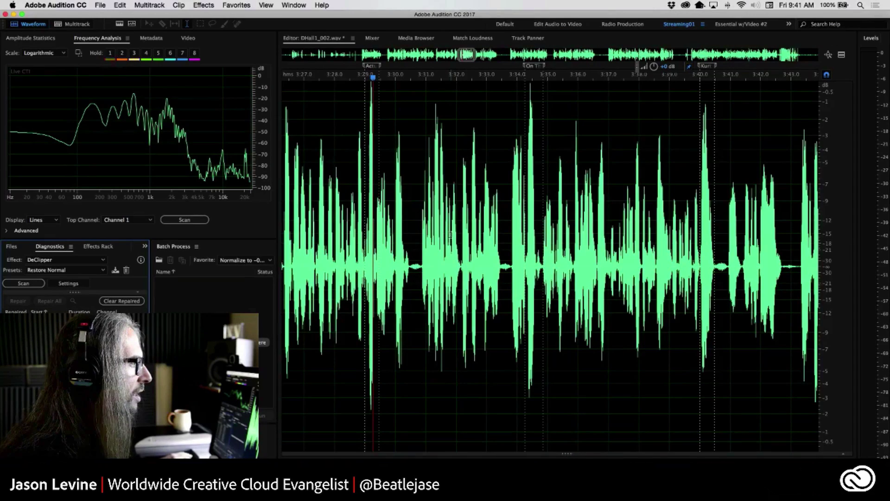
Select the repaired peaks at about 3:34.4, 3:40.1 and 3:29.2 in turn to check their shapes.
left_click(354, 171)
left_click_drag(525, 129, 543, 132)
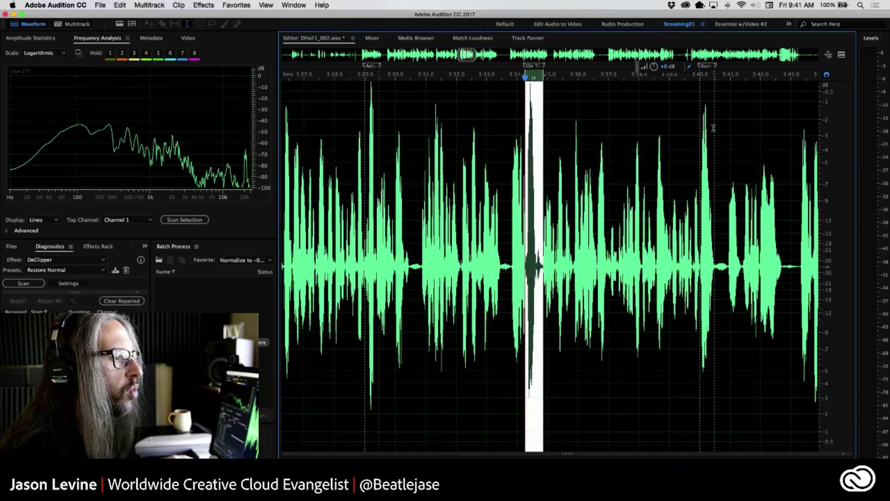
left_click_drag(714, 129, 700, 130)
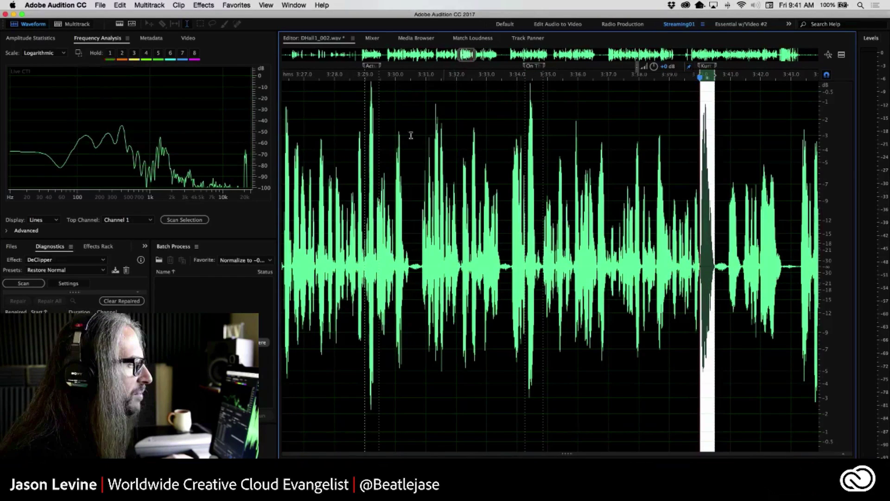
left_click_drag(379, 121, 364, 120)
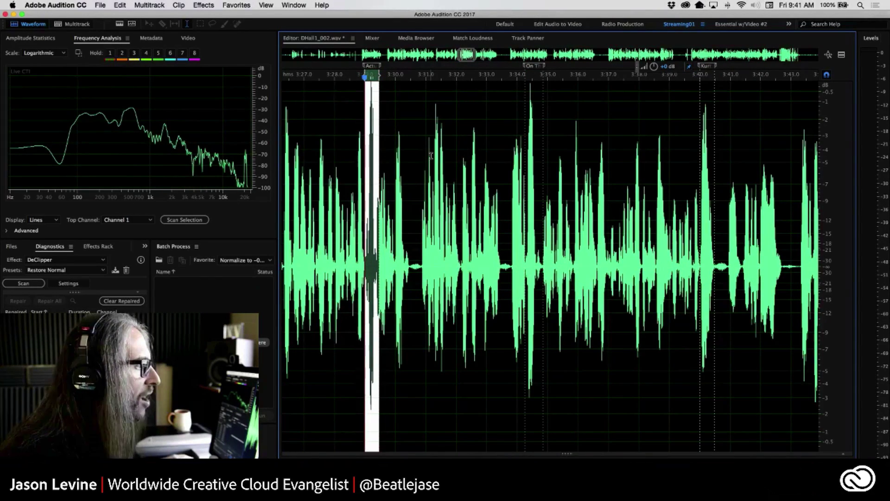
Examine the repaired waveform around 3:34.5 up close.
left_click(529, 110)
scroll(528, 109, "up", 10)
scroll(384, 120, "up", 10)
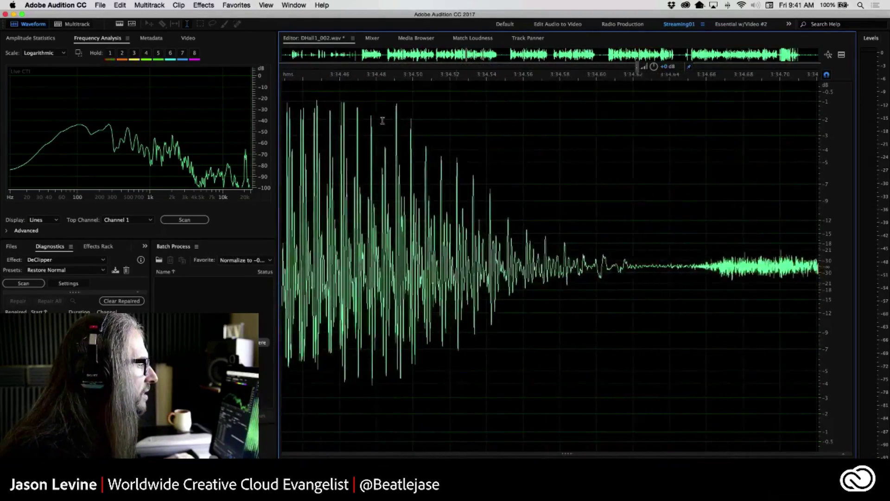
Examine the repaired peak at about 3:34.470 down to its individual samples, and compare it with the surrounding passage.
scroll(341, 140, "up", 8)
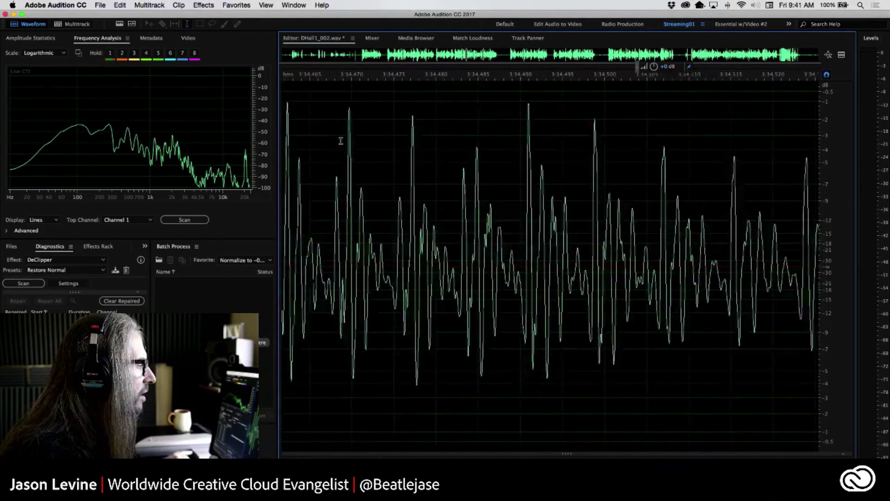
scroll(459, 172, "up", 5)
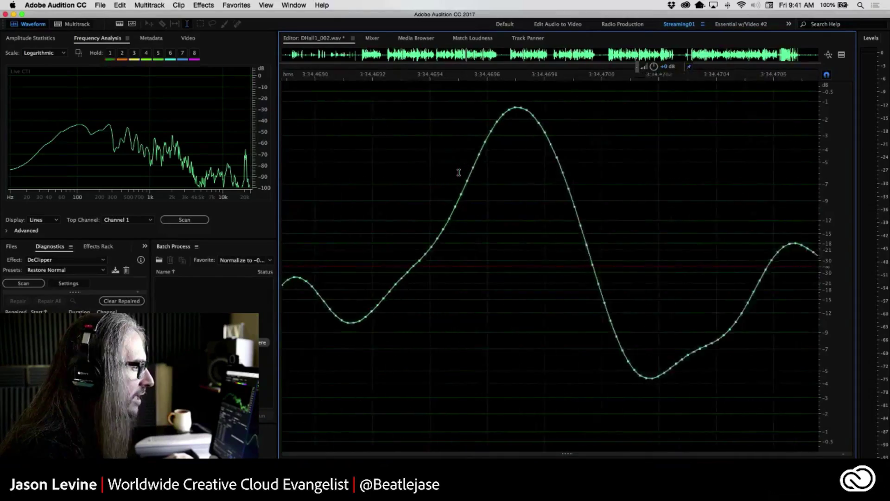
scroll(459, 172, "down", 4)
scroll(459, 173, "down", 20)
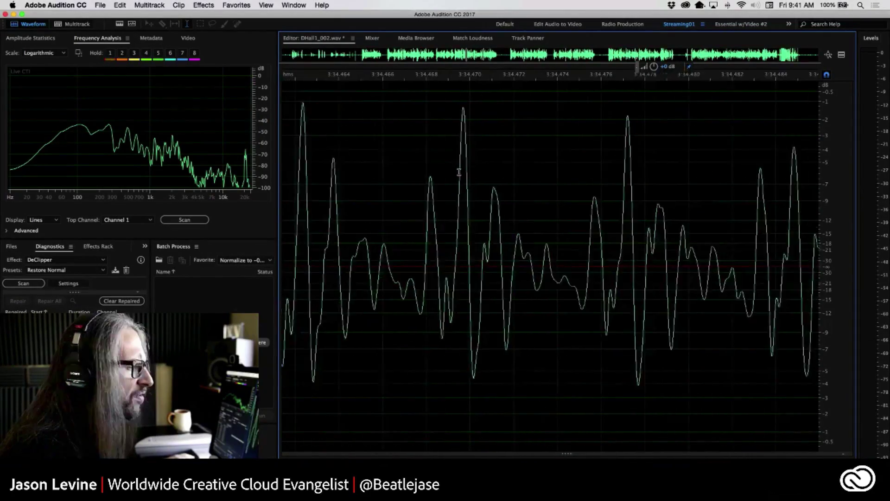
scroll(459, 173, "down", 15)
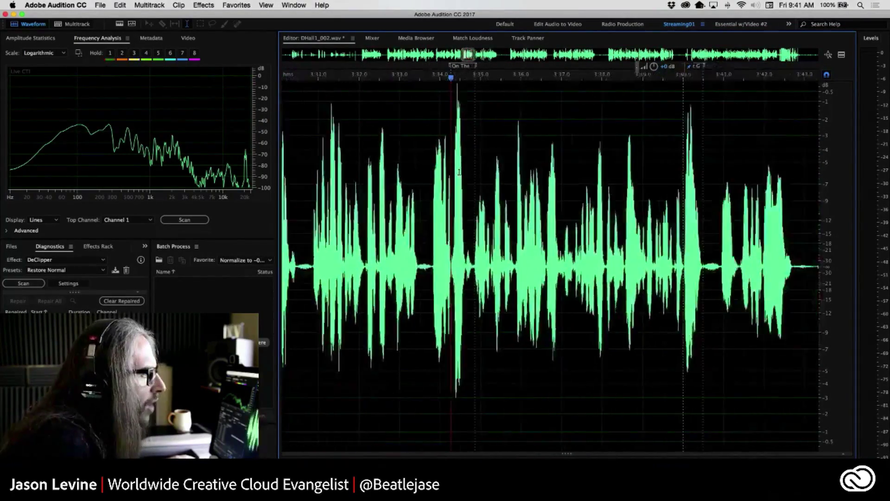
scroll(459, 172, "up", 6)
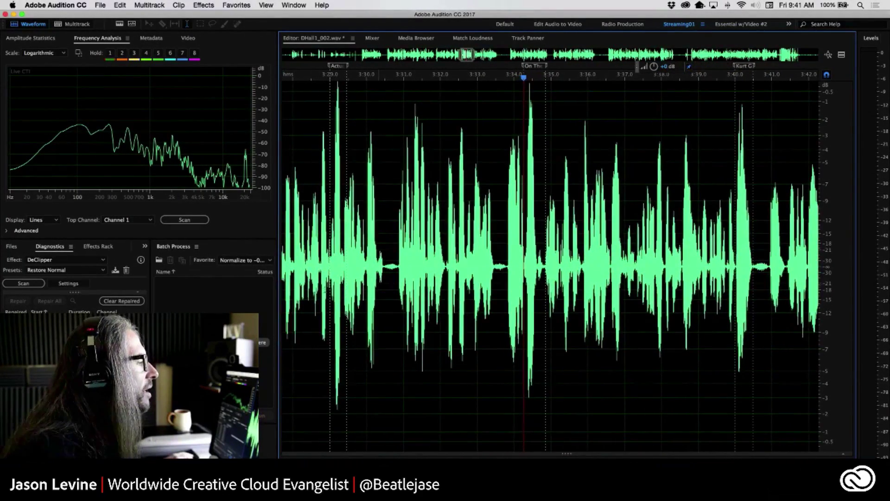
Play the repaired passages from just before the peaks at about 3:29, 3:34 and 3:40.
left_click(311, 238)
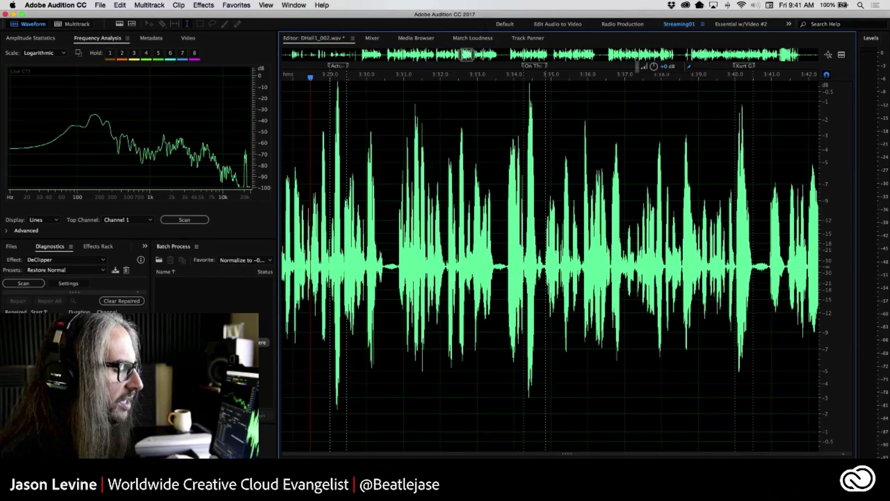
key("super+Tab")
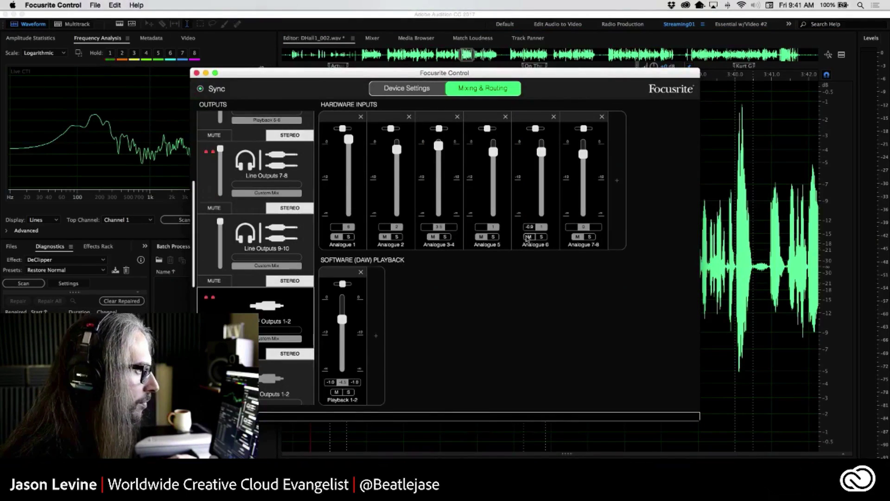
left_click(304, 193)
key("space")
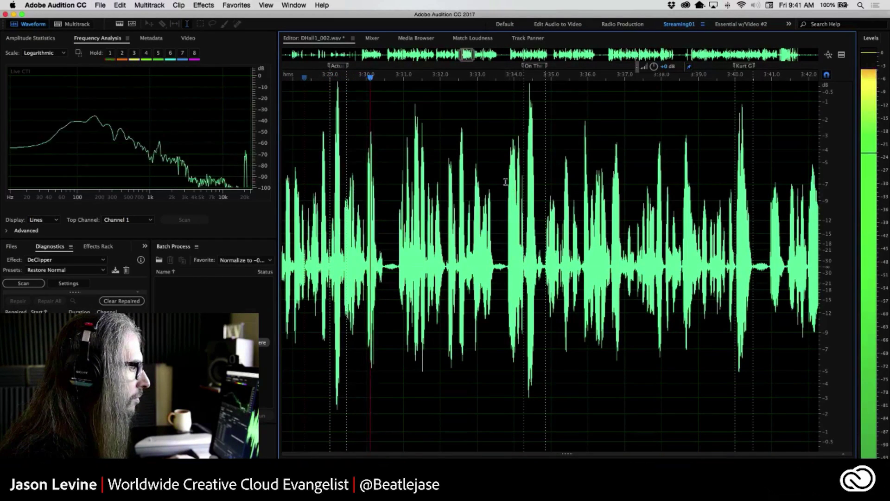
key("space")
left_click(505, 181)
key("space")
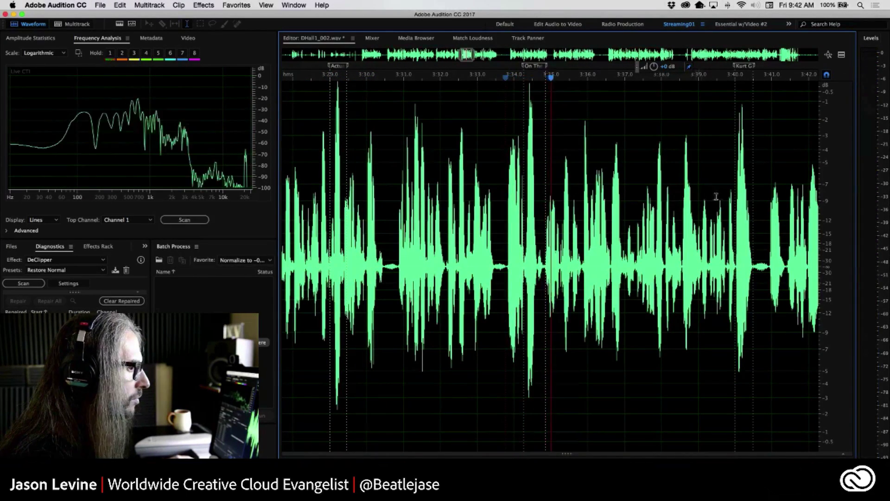
left_click(725, 199)
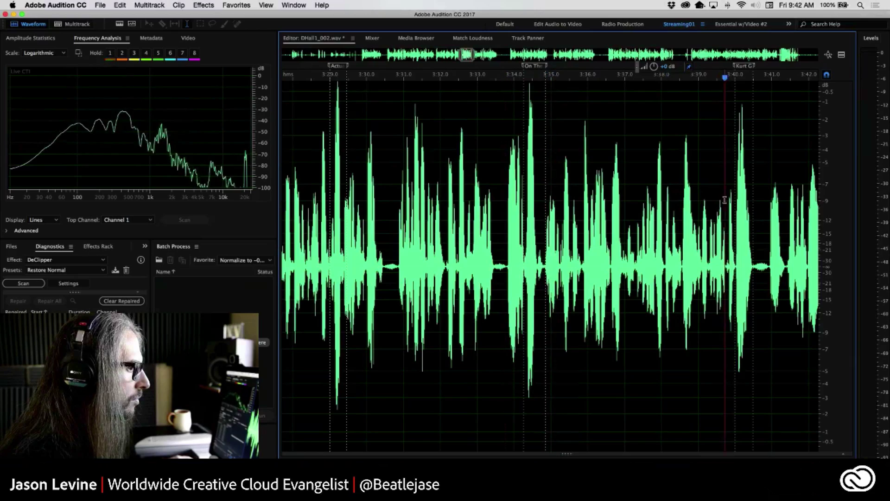
Undo the DeClipper repair and play the clipped peaks at about 3:29, 3:34 and 3:40 for comparison.
left_click(120, 5)
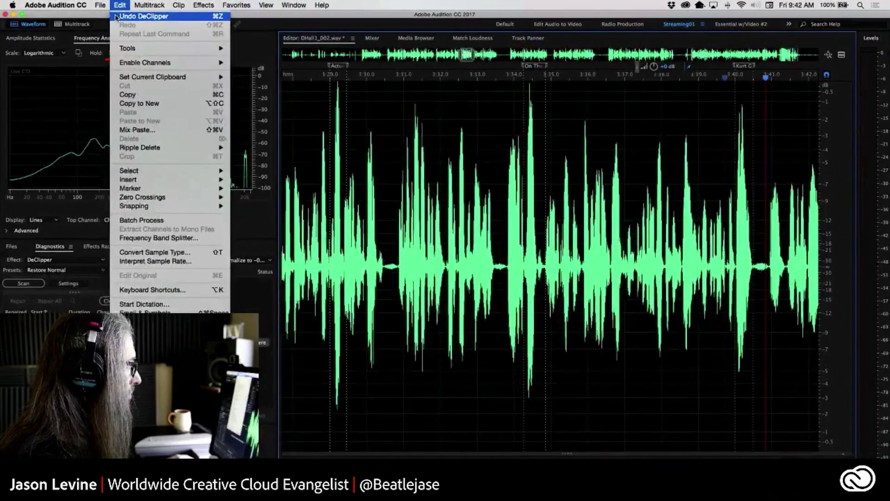
left_click(107, 18)
left_click(327, 166)
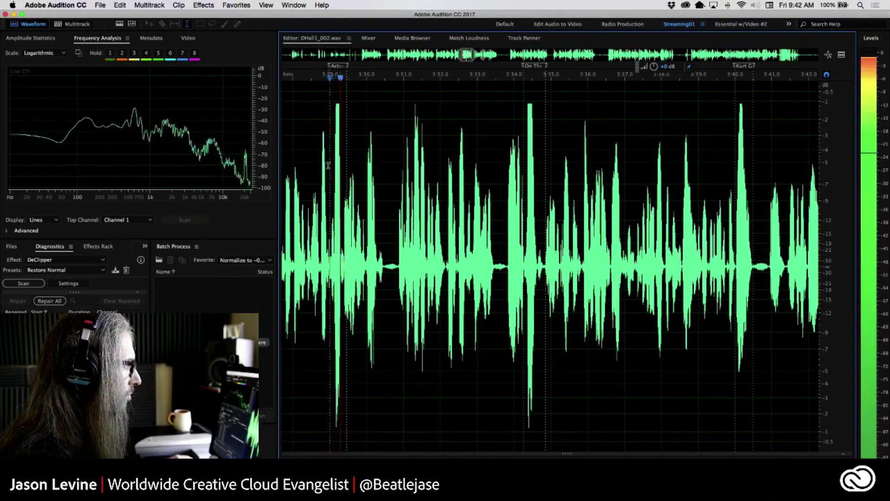
left_click(504, 162)
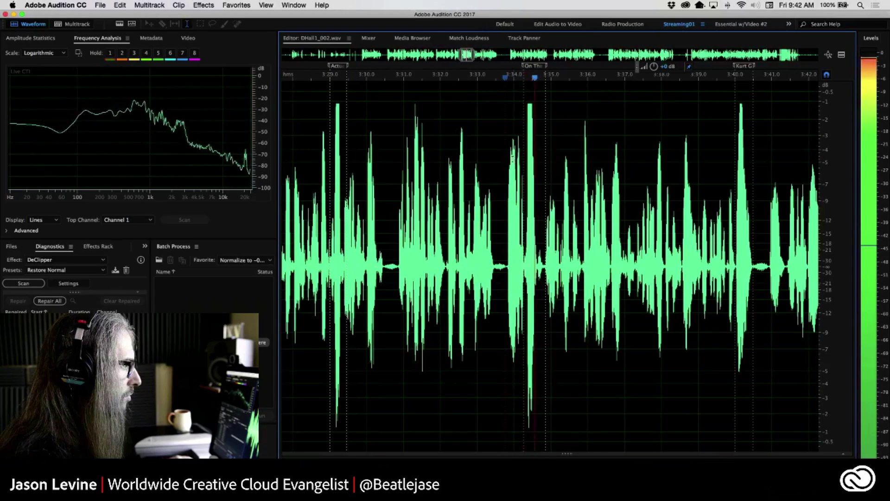
left_click(508, 158)
left_click(728, 179)
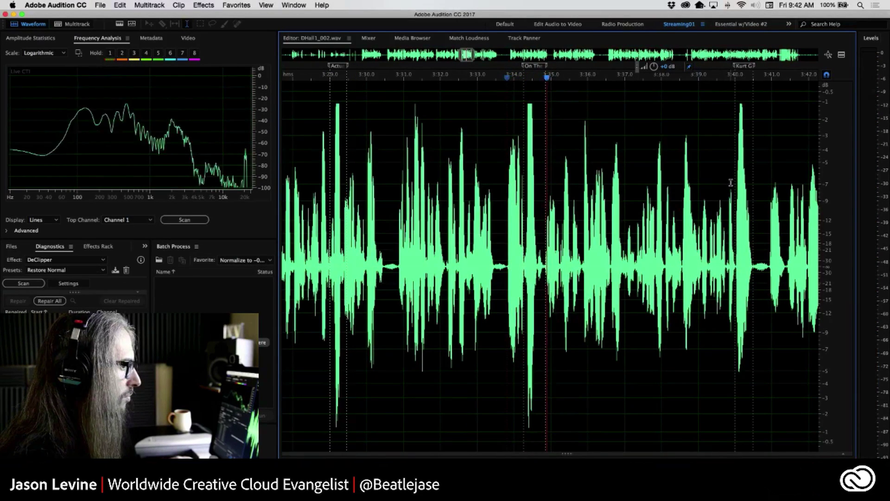
key("space")
key("space")
key("space")
key("space")
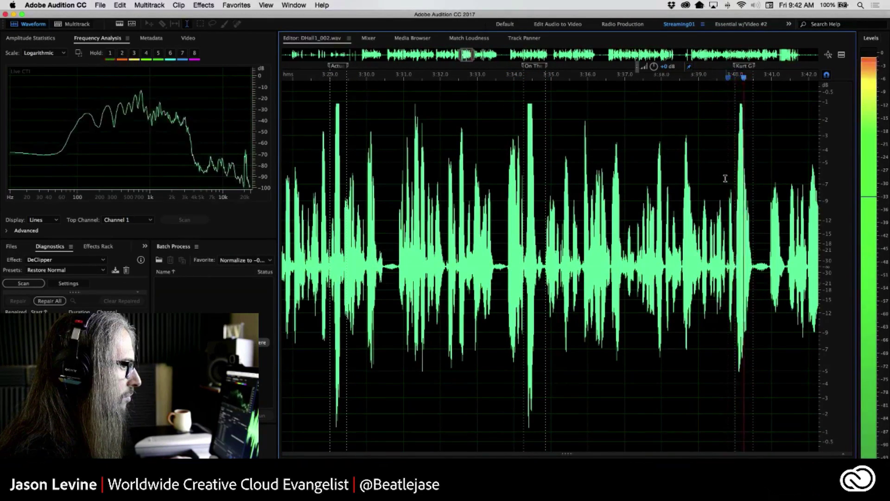
Redo the DeClipper repair and play the same three peaks again from just before each one.
left_click(119, 5)
key("super+z")
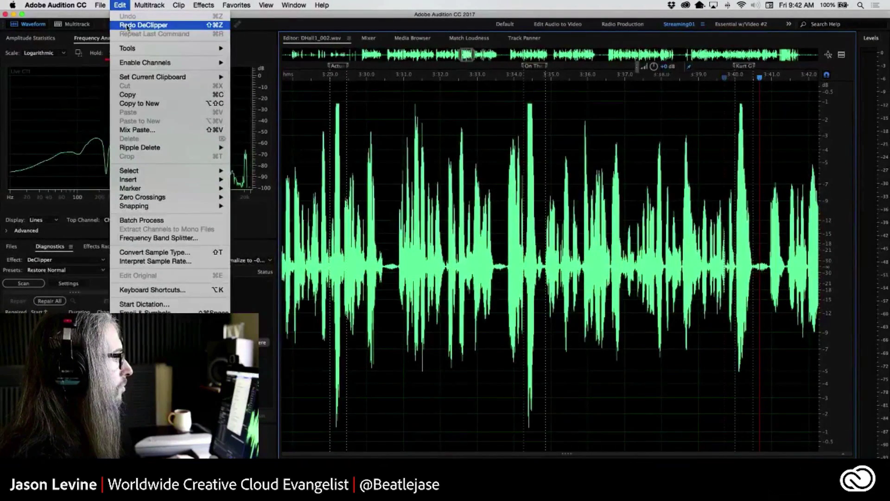
left_click(130, 25)
left_click(315, 170)
key("space")
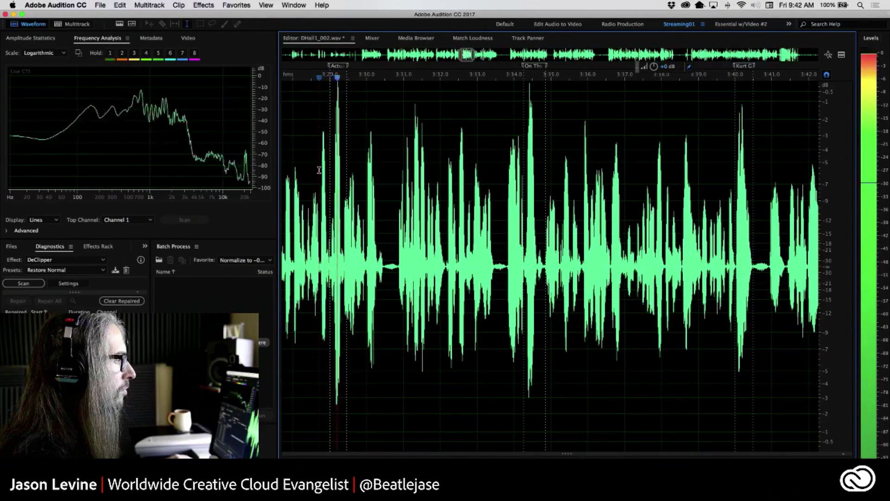
left_click(504, 180)
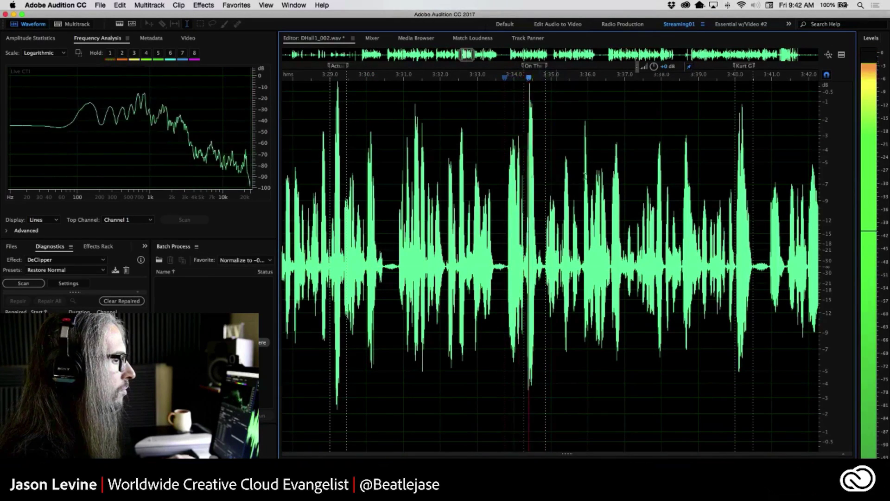
left_click(724, 198)
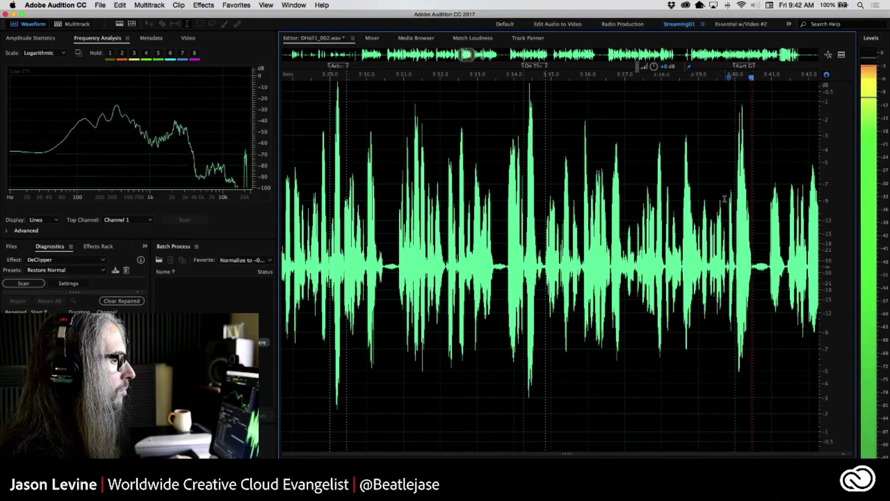
key("space")
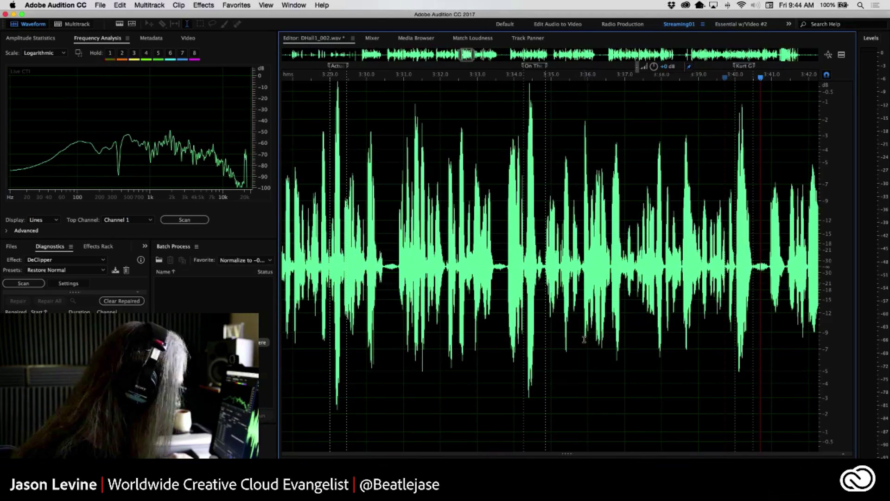
Open Danny_skateboard_siren.wav for editing and switch it to the spectral frequency display.
left_click(9, 246)
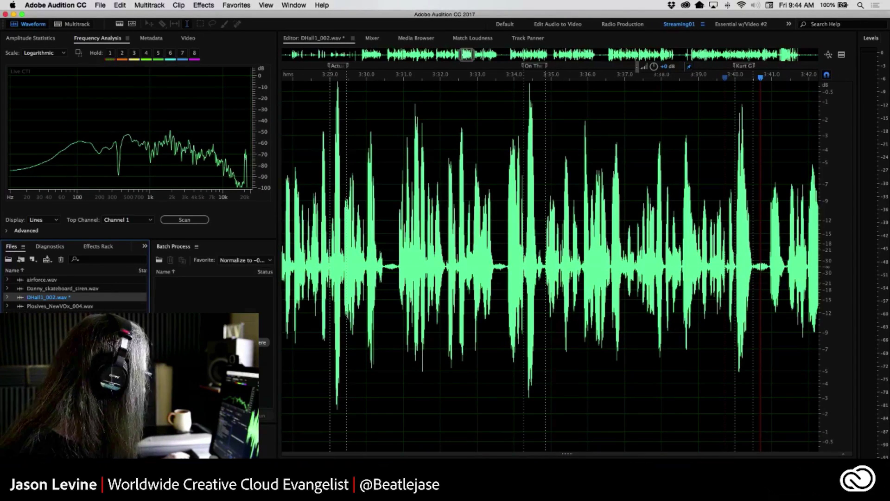
left_click(19, 289)
double_click(20, 289)
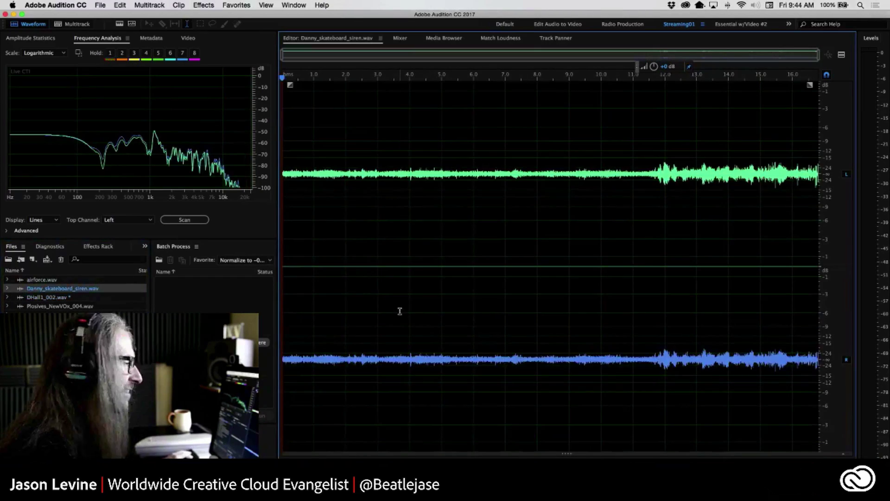
left_click(132, 23)
Play the siren recording from near its start to hear the siren sweeps.
left_click(618, 152)
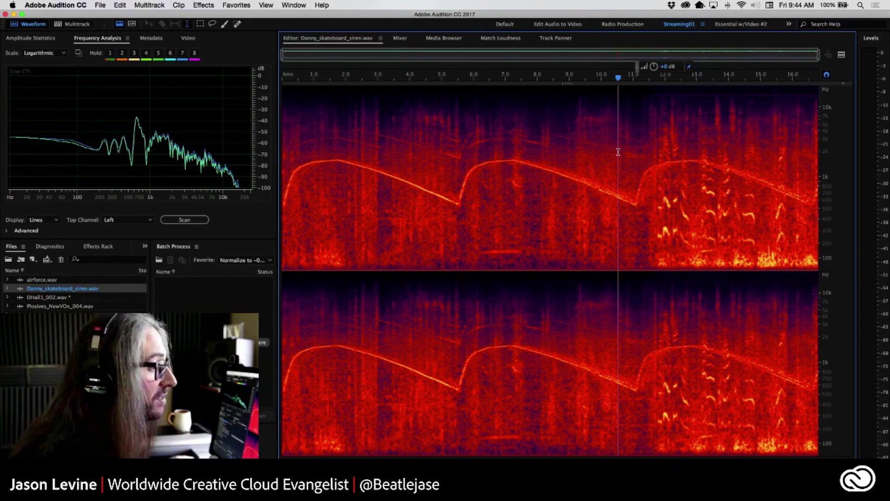
left_click(286, 156)
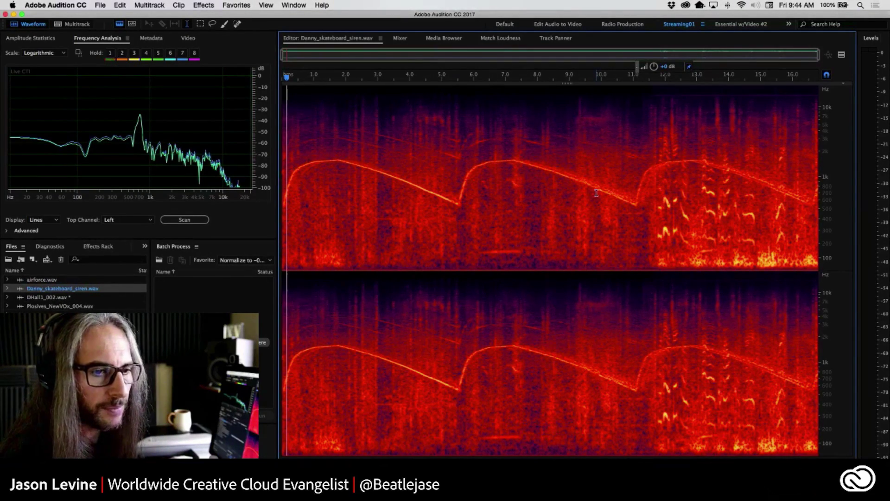
key("space")
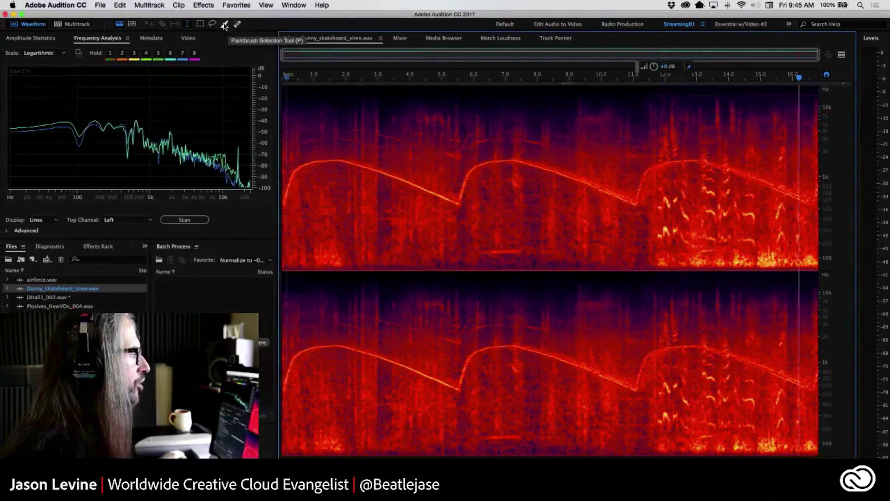
Paint a selection over the last siren sweep, from about 11 s to the end, using the Paintbrush Selection tool, and learn it as a sound model.
left_click(225, 24)
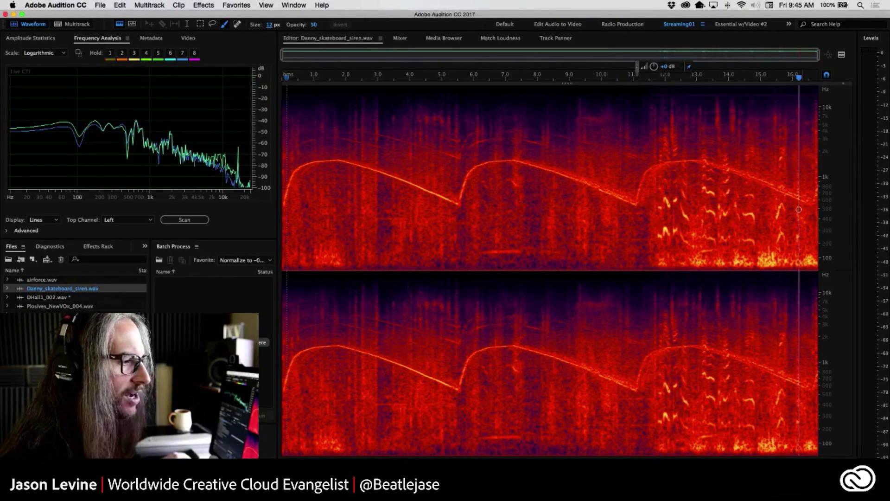
mouse_move(636, 206)
left_mouse_down()
mouse_move(658, 164)
mouse_move(704, 160)
mouse_move(821, 206)
mouse_move(713, 165)
mouse_move(673, 161)
mouse_move(646, 173)
mouse_move(636, 206)
mouse_move(652, 169)
mouse_move(692, 162)
mouse_move(741, 167)
mouse_move(815, 203)
mouse_move(743, 171)
mouse_move(725, 171)
mouse_move(749, 179)
mouse_move(668, 162)
mouse_move(637, 209)
left_mouse_up()
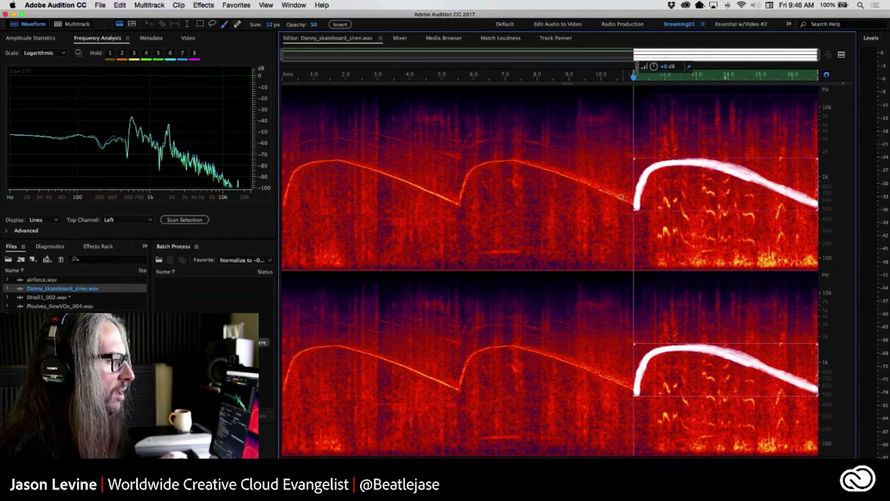
left_click(203, 4)
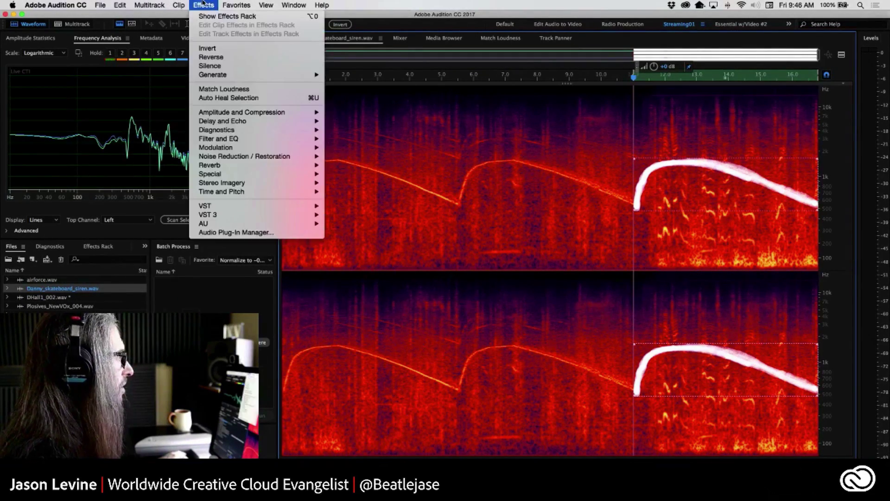
left_click(204, 4)
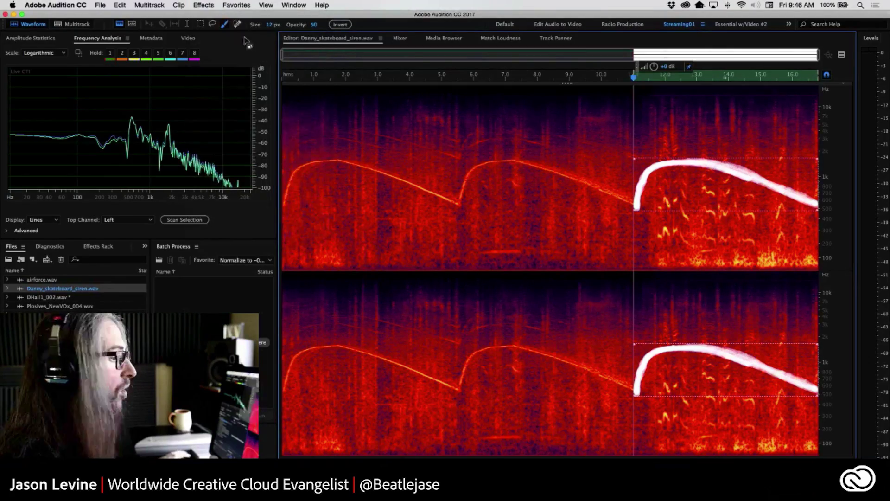
right_click(694, 185)
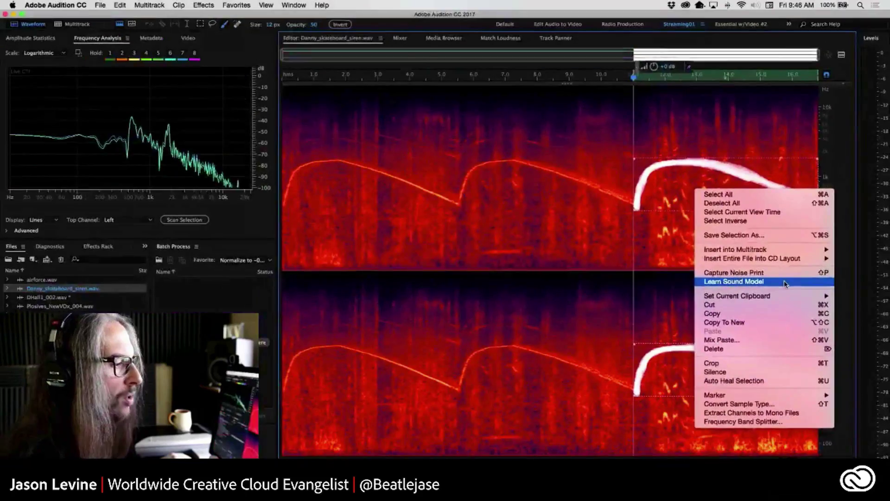
left_click(785, 281)
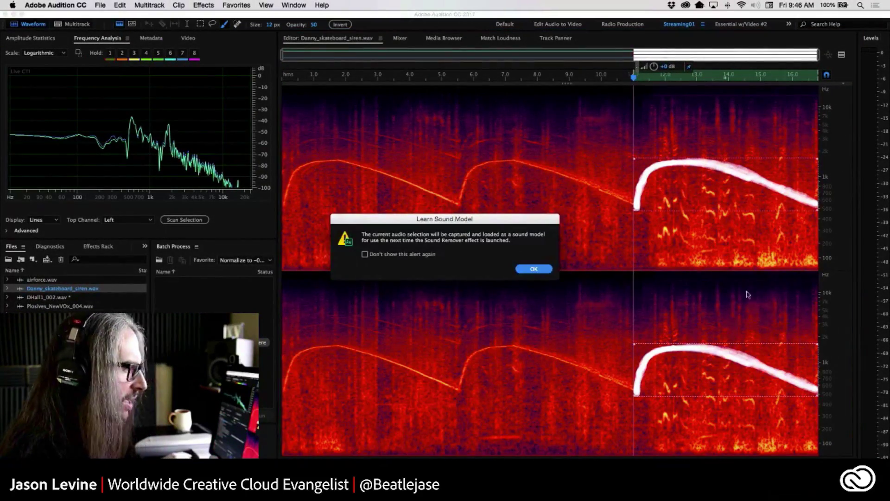
left_click(534, 269)
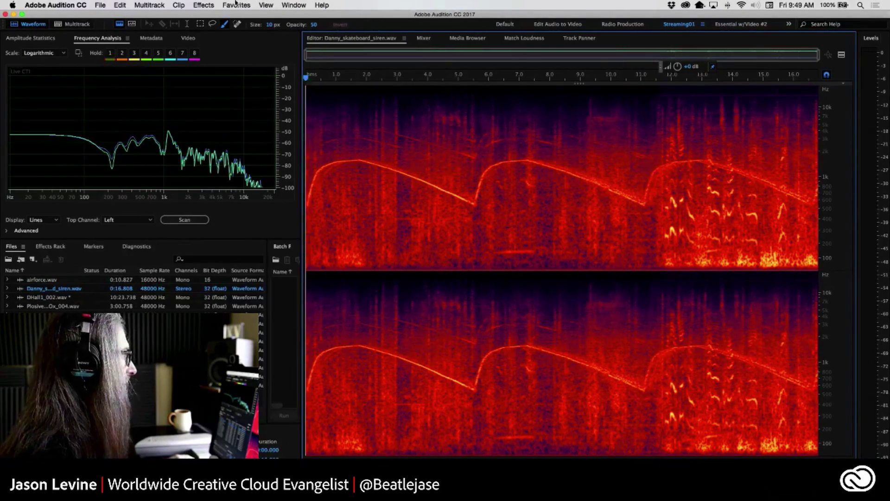
Preview the recording through the Sound Remover effect with the Remove Siren – Less Artifacts preset.
left_click(204, 5)
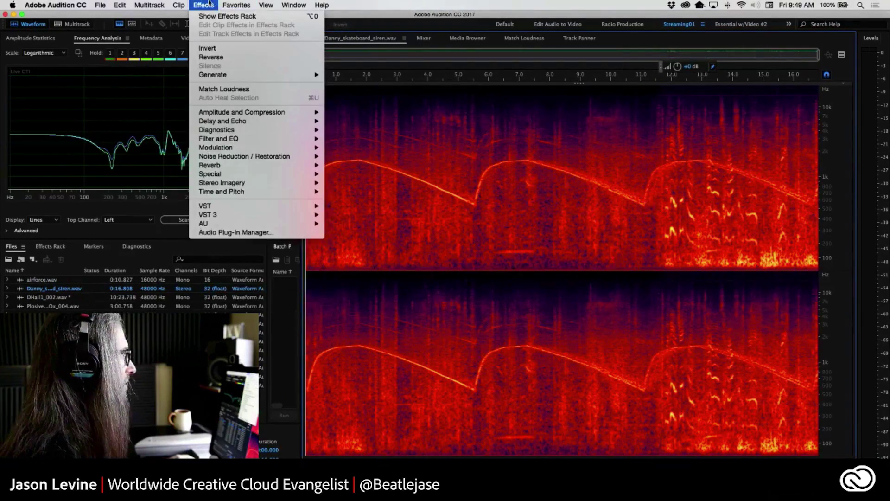
mouse_move(232, 159)
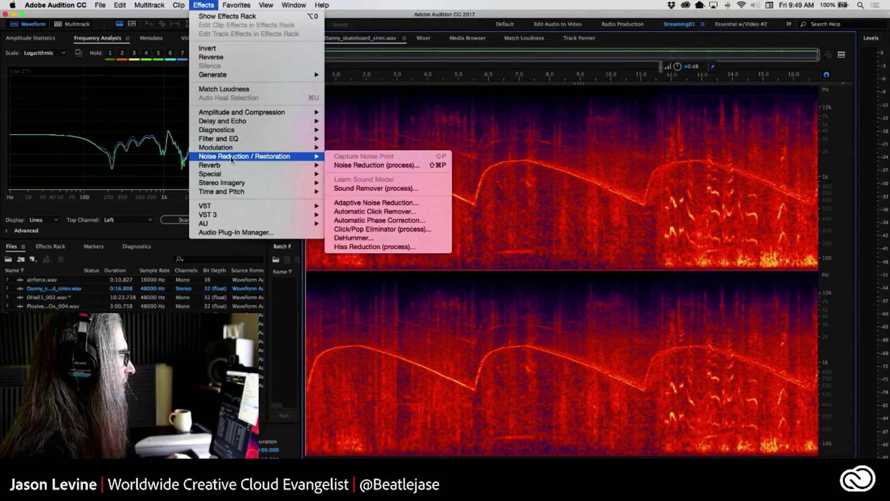
left_click(355, 188)
left_click_drag(328, 93, 611, 40)
left_click(510, 54)
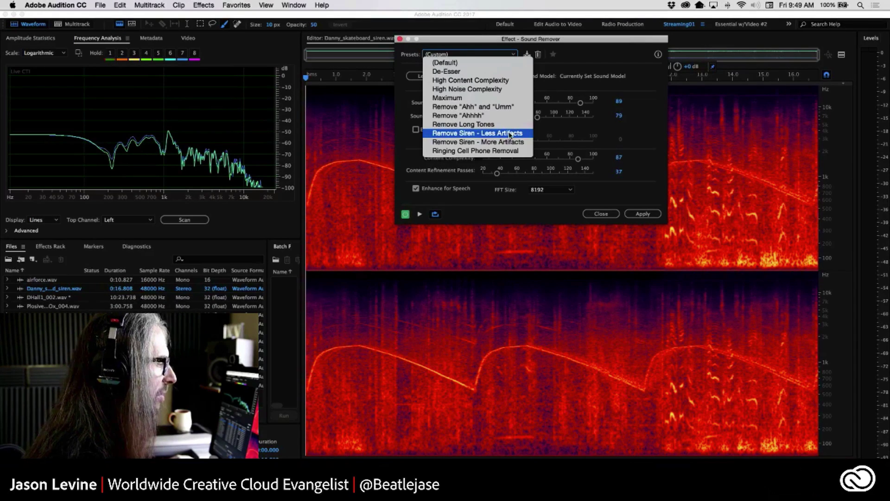
left_click(510, 134)
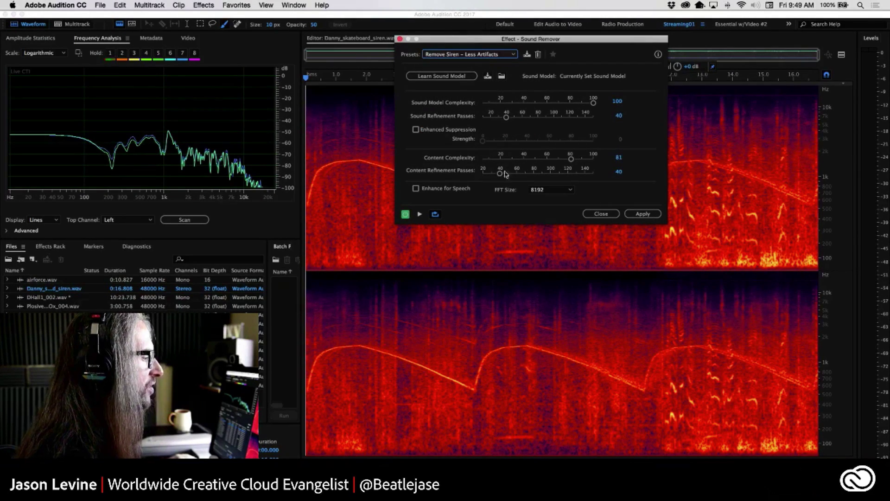
left_click(419, 215)
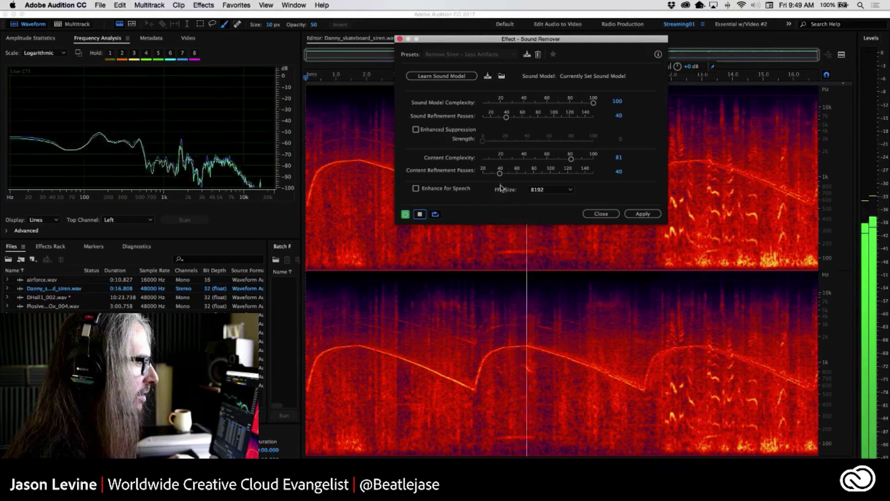
key("space")
Set Content Complexity to 65 and Content Refinement Passes to 118 in Sound Remover, and preview the result.
left_click_drag(501, 175, 546, 178)
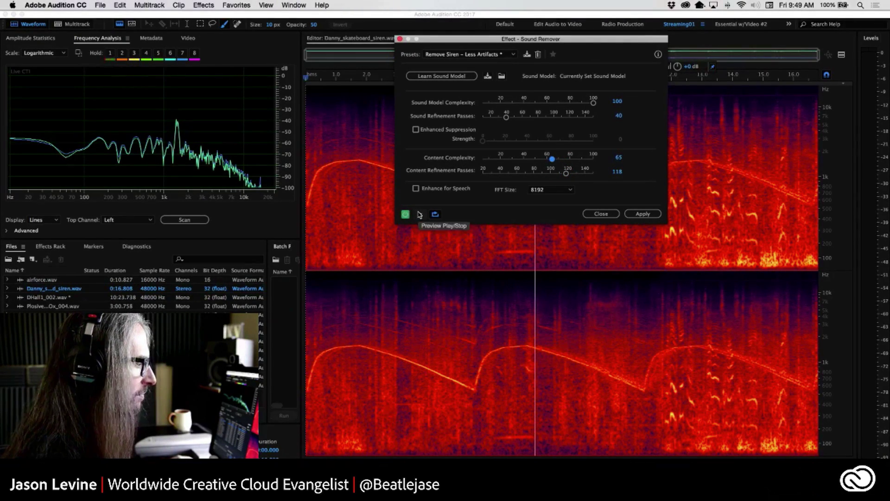
left_click(420, 213)
left_click(420, 214)
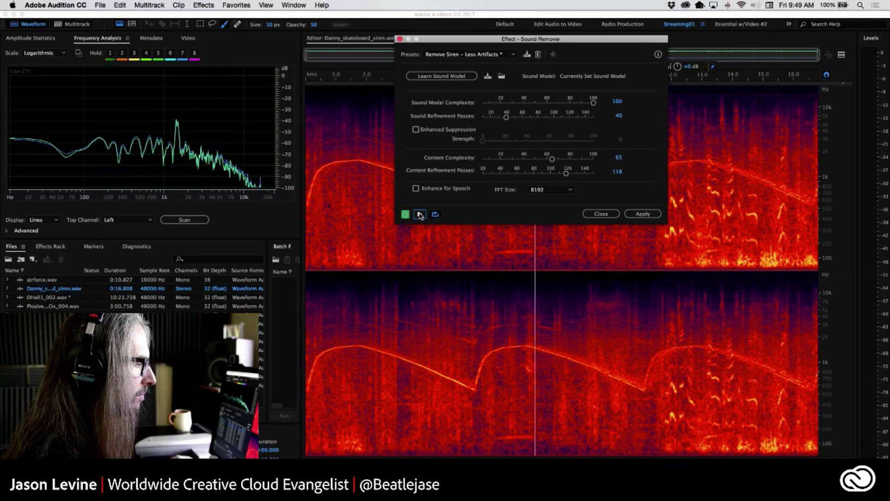
left_click(419, 215)
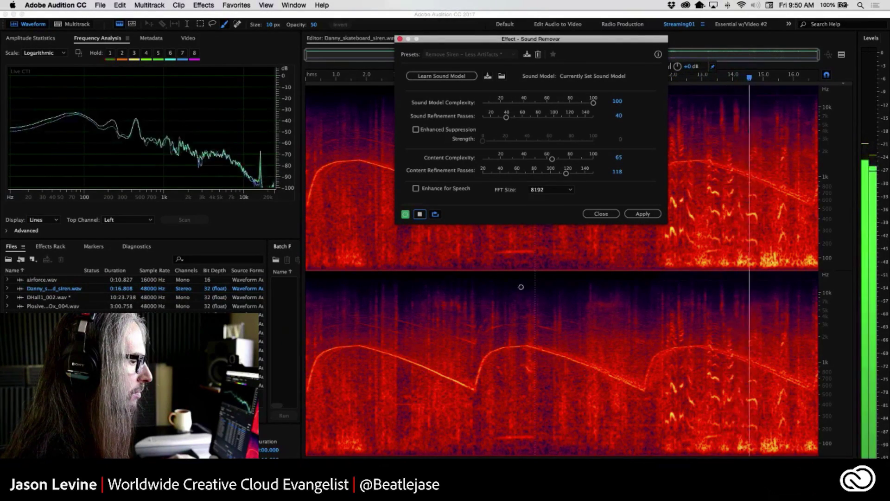
key("space")
Repaint the last siren sweep from about 11 s to the end and relearn it as the sound model within Sound Remover.
left_click(536, 41)
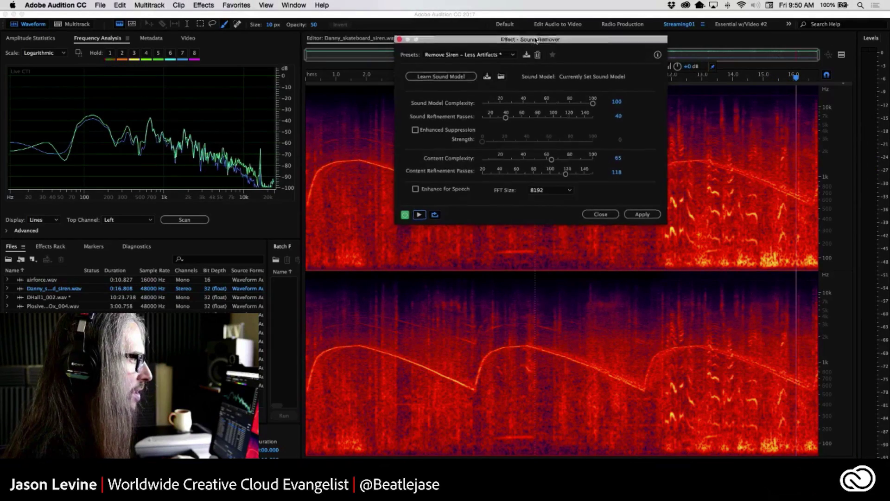
left_click_drag(535, 40, 296, 71)
mouse_move(646, 205)
left_mouse_down()
mouse_move(661, 165)
mouse_move(711, 161)
mouse_move(819, 204)
mouse_move(717, 168)
mouse_move(651, 166)
mouse_move(644, 204)
mouse_move(678, 163)
mouse_move(717, 162)
mouse_move(805, 194)
mouse_move(705, 168)
mouse_move(790, 189)
left_mouse_up()
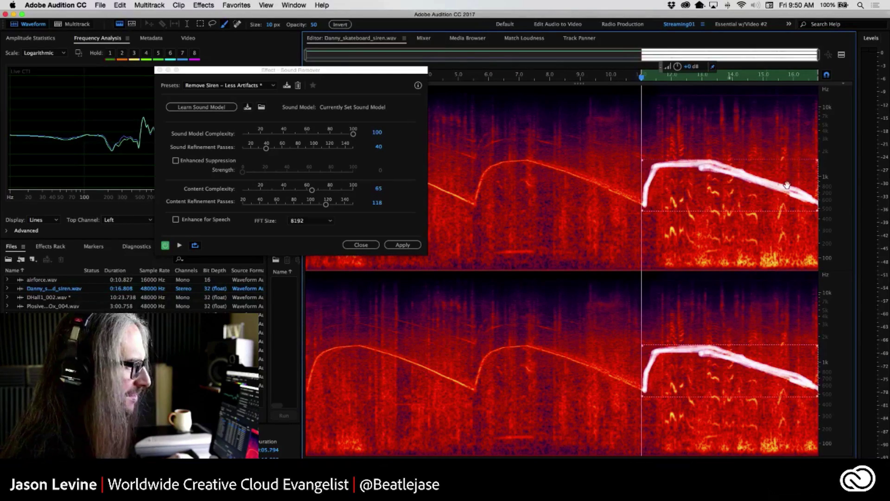
left_click(202, 107)
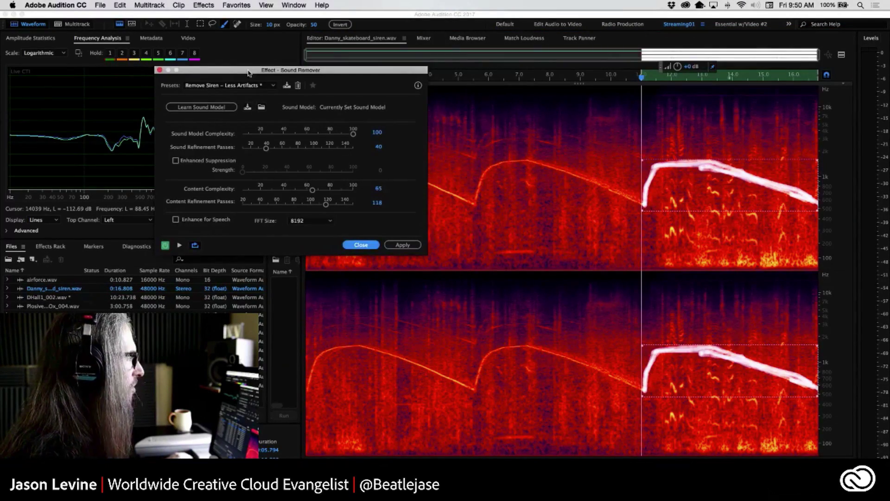
left_click_drag(249, 73, 343, 65)
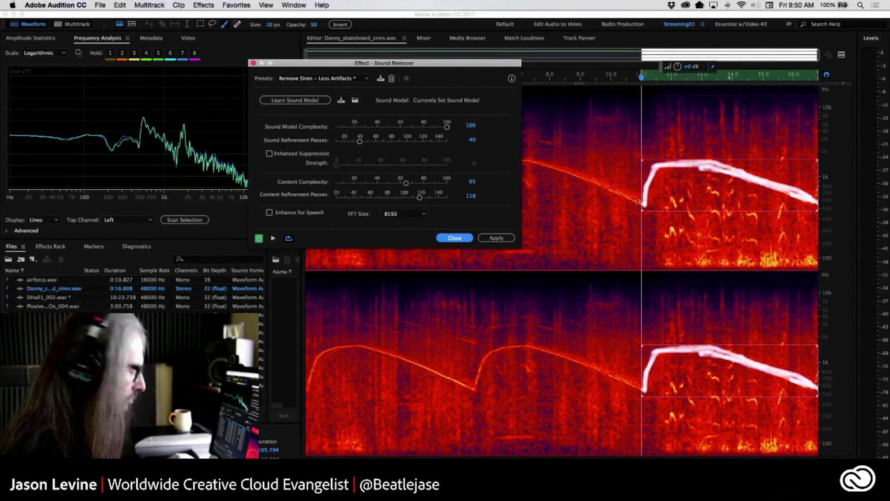
Clear the selection and play the last siren sweep from about 11 s, first with Sound Remover active and again with it bypassed.
key("super+shift+a")
left_click(613, 75)
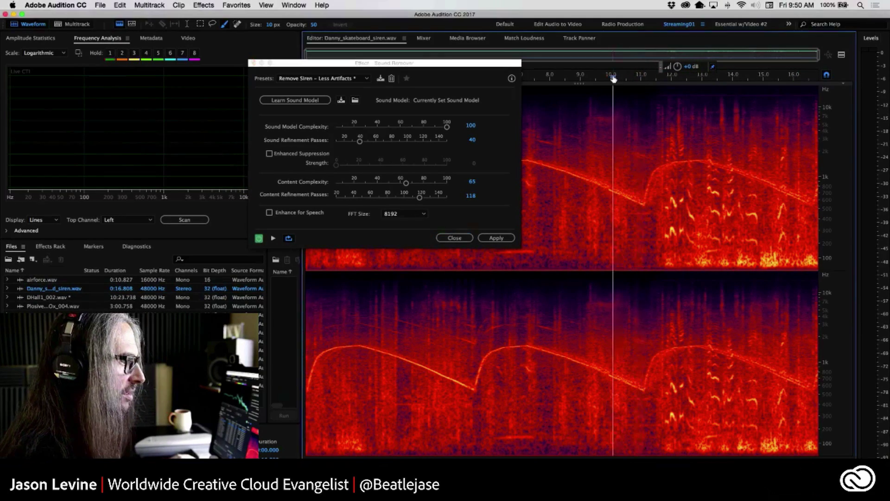
left_click(275, 238)
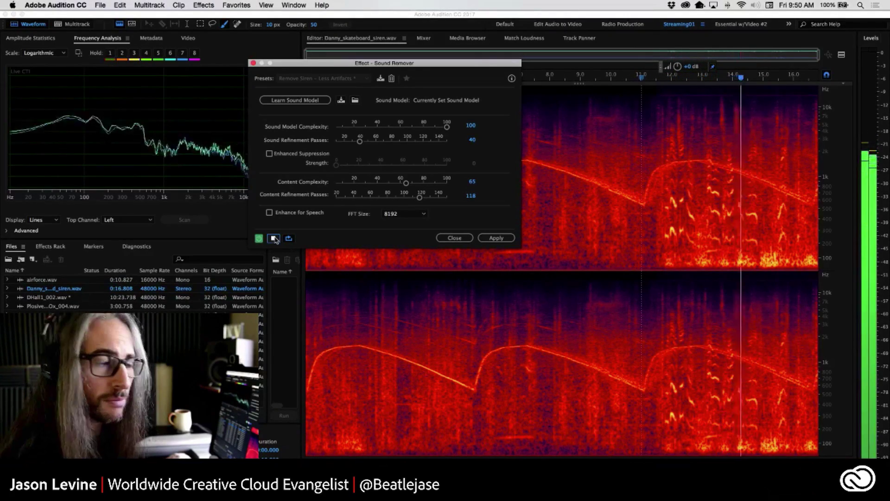
left_click(275, 238)
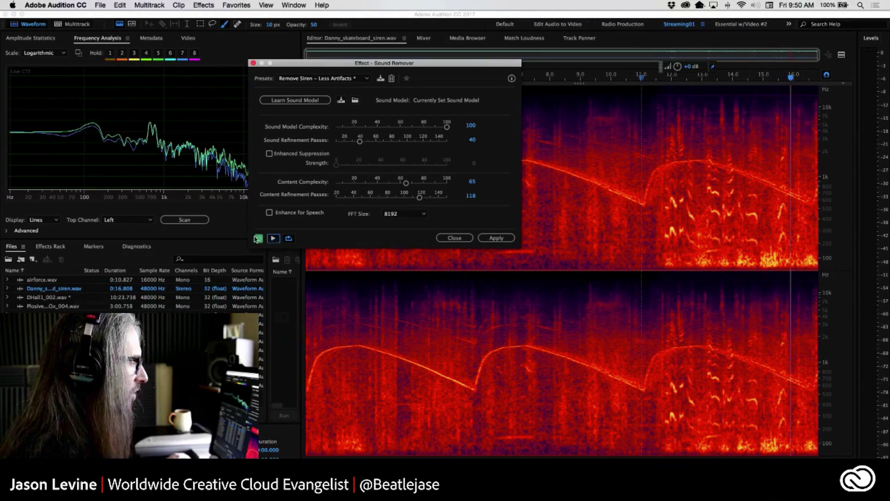
left_click(639, 78)
key("space")
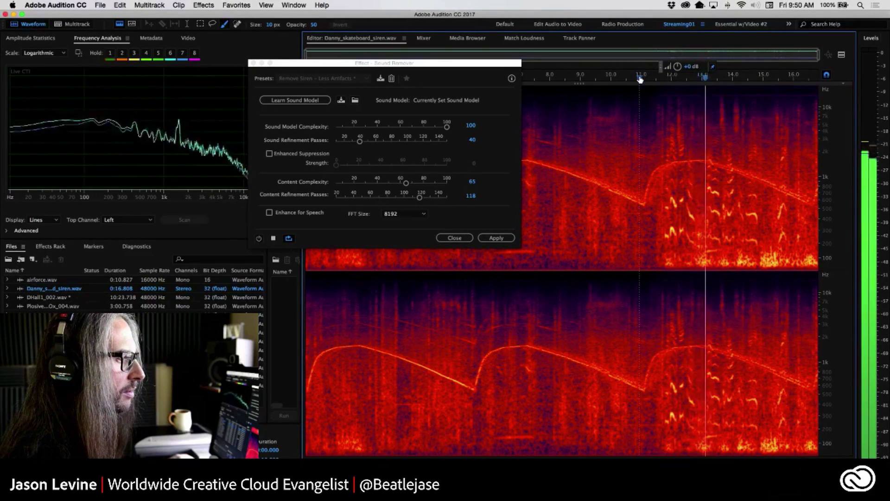
key("space")
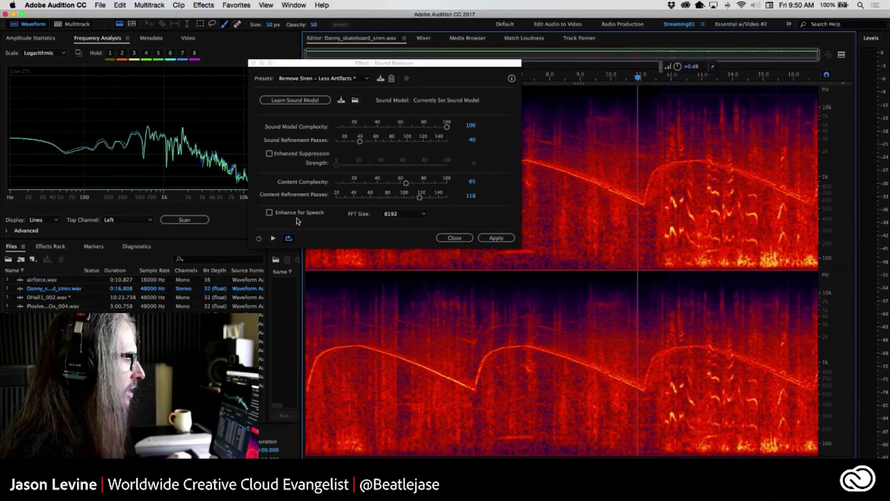
Reactivate Sound Remover with Enhance for Speech enabled and preview the last siren sweep from about 11 s.
left_click(259, 239)
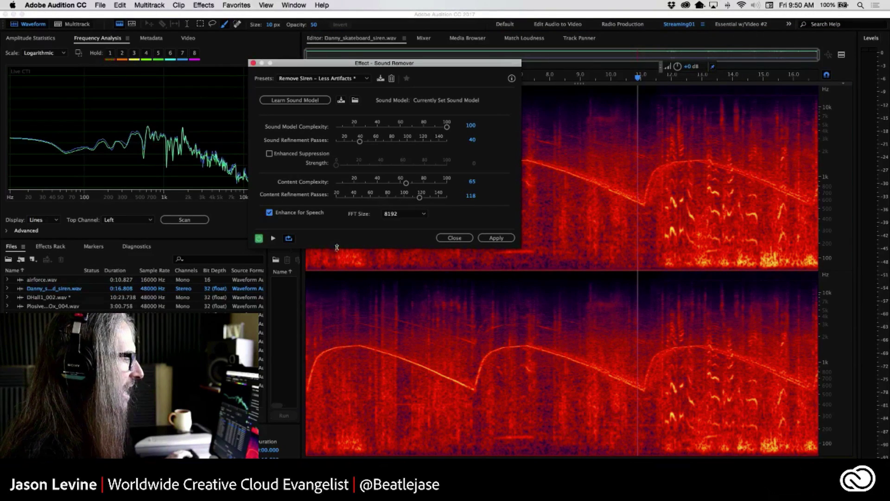
left_click(274, 239)
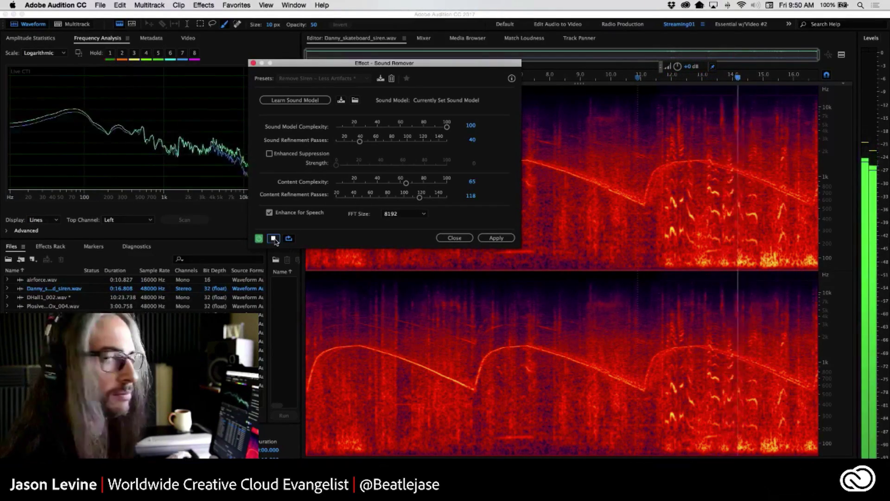
left_click(274, 239)
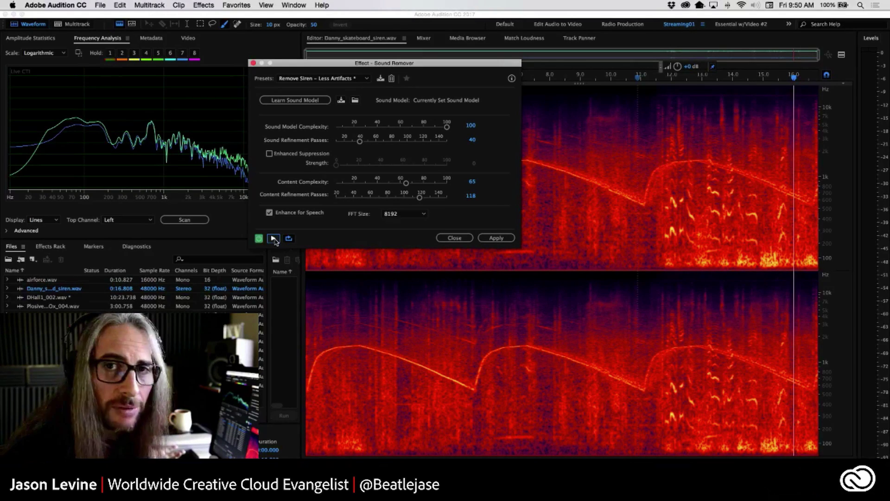
Review the available Sound Remover presets and close the effect without applying it.
left_click(324, 79)
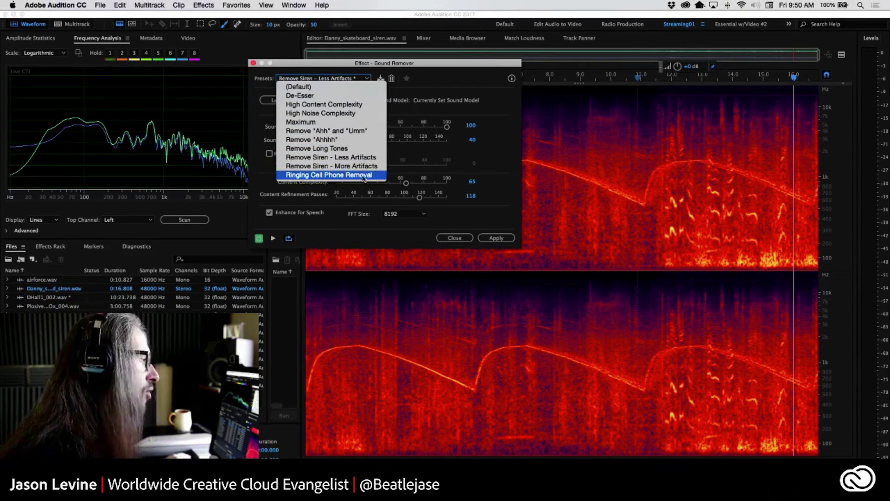
left_click(361, 66)
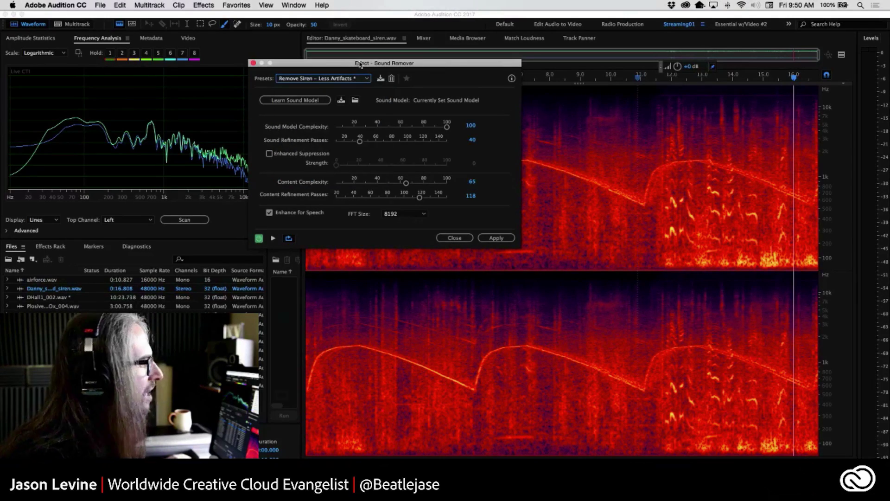
left_click(455, 237)
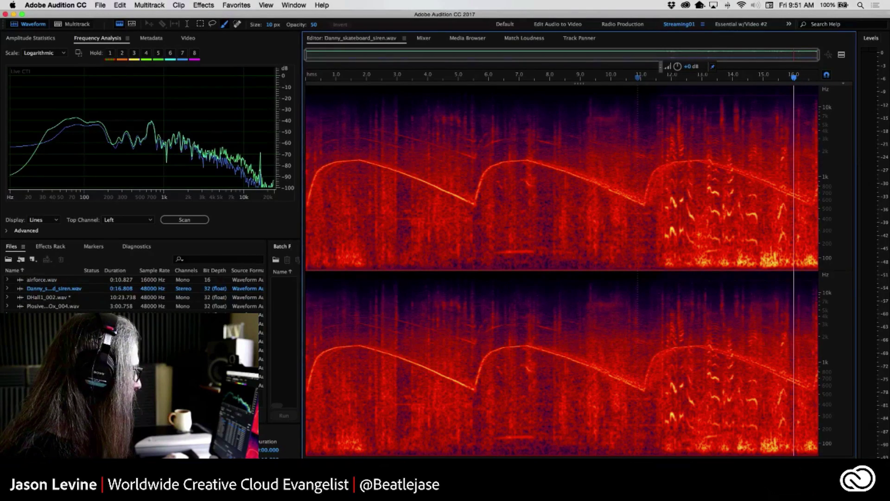
Open Tree Frog Interrupts Crickets_FB.wav, set the selection brush size to 36 px and play the recording.
double_click(51, 368)
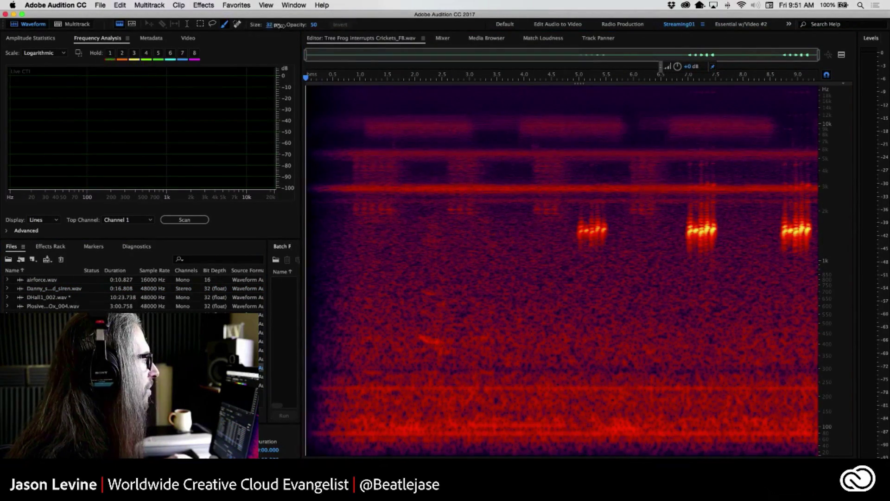
left_click(500, 78)
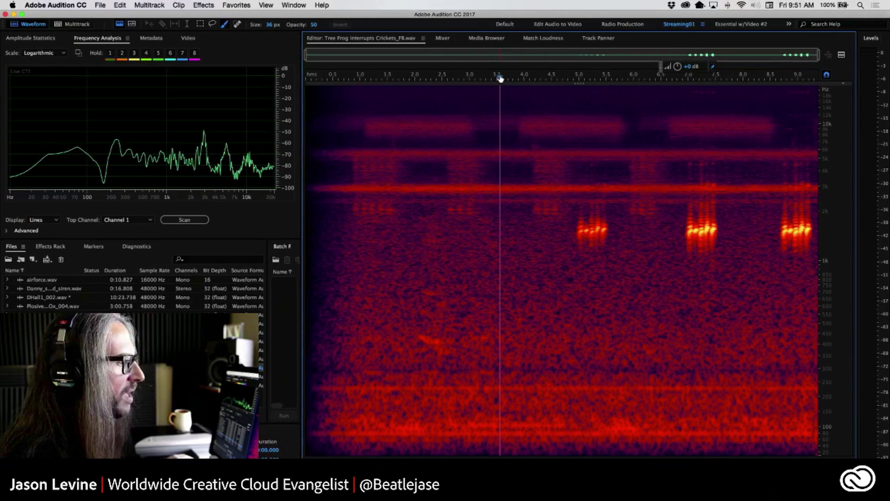
key("space")
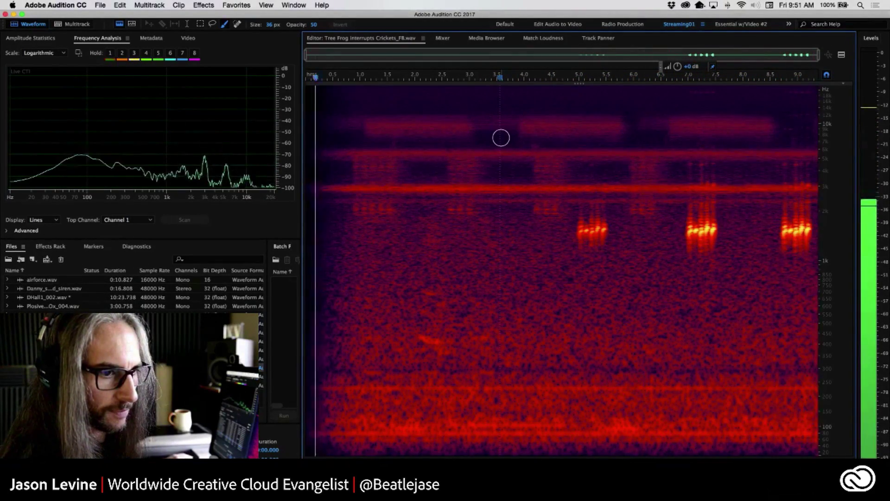
Paint a selection over the first frog call, from about 4.9 to 5.6 s, and learn it as a sound model.
mouse_move(581, 225)
left_mouse_down()
mouse_move(604, 234)
mouse_move(599, 211)
mouse_move(585, 213)
mouse_move(585, 231)
mouse_move(603, 237)
mouse_move(596, 227)
left_mouse_up()
right_click(596, 225)
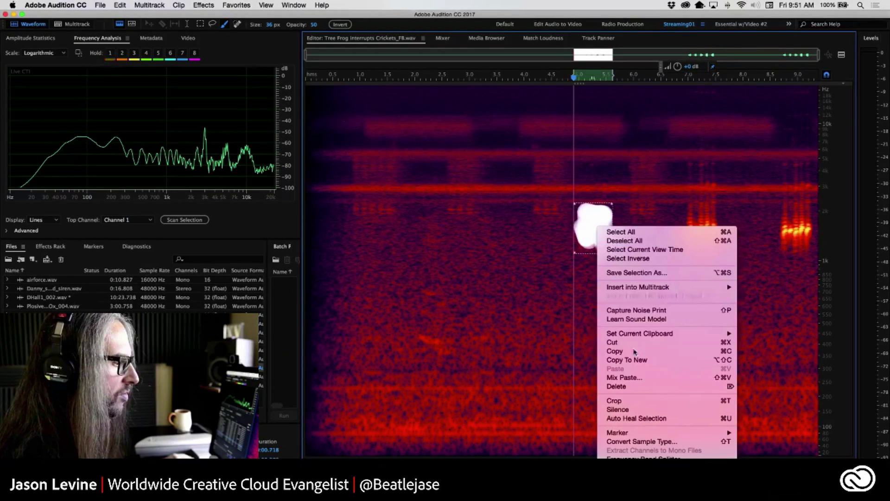
left_click(651, 319)
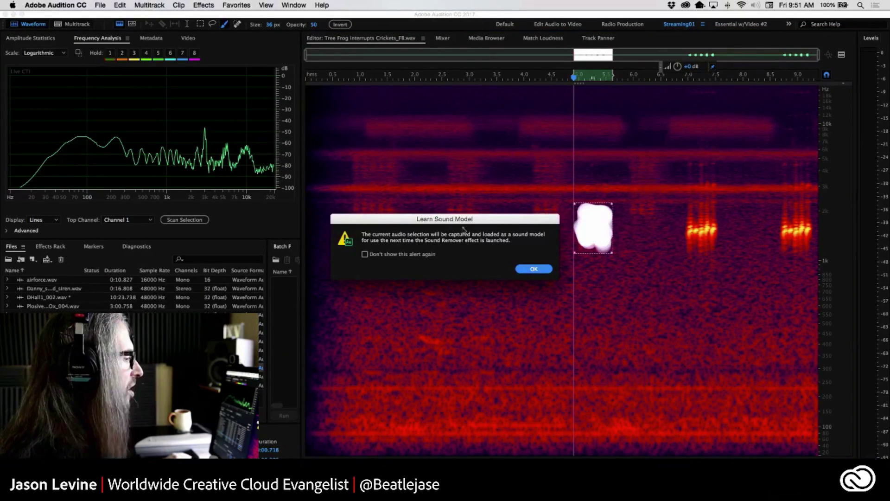
left_click(527, 269)
Open Sound Remover for the frog recording, turn off Enhance for Speech and preview the frog call removal.
left_click(237, 5)
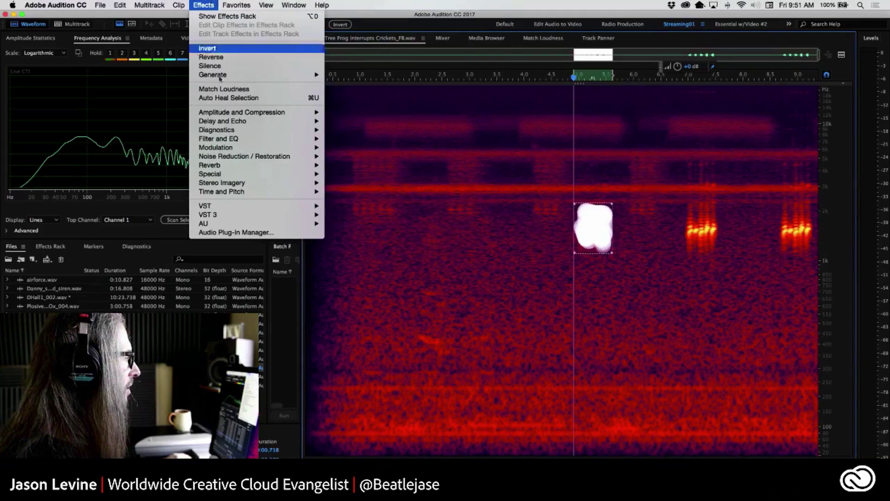
mouse_move(242, 161)
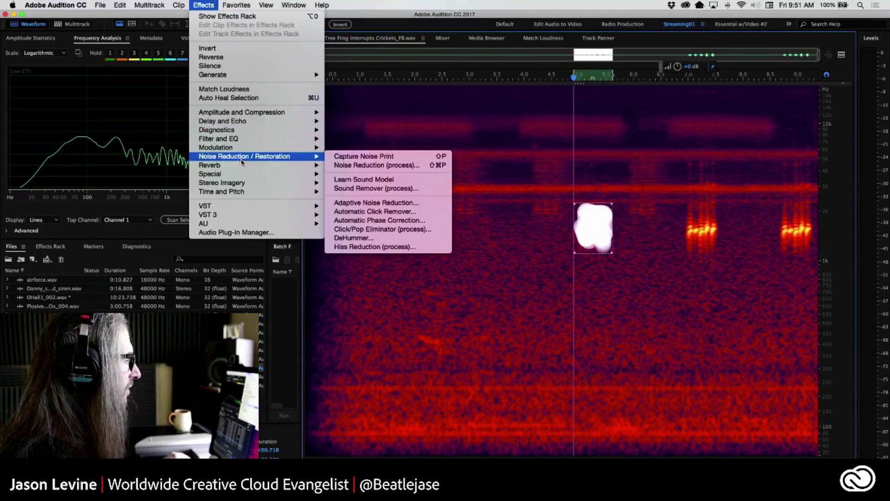
left_click(402, 190)
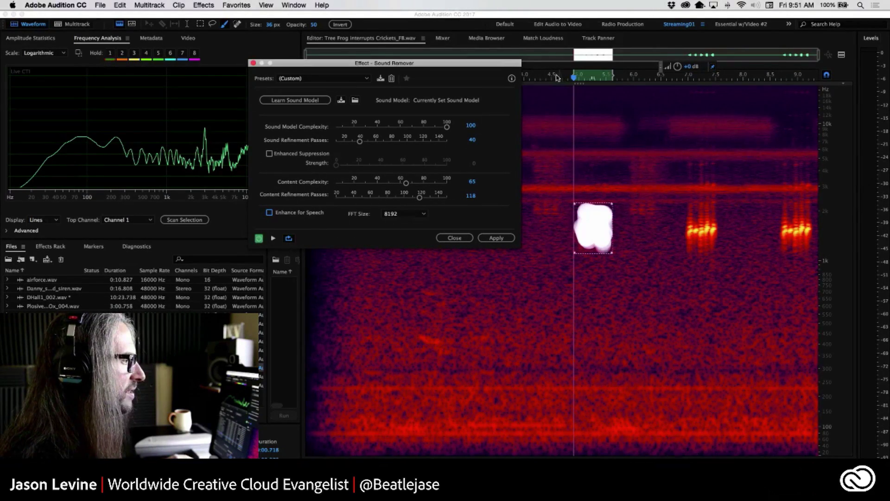
left_click(540, 77)
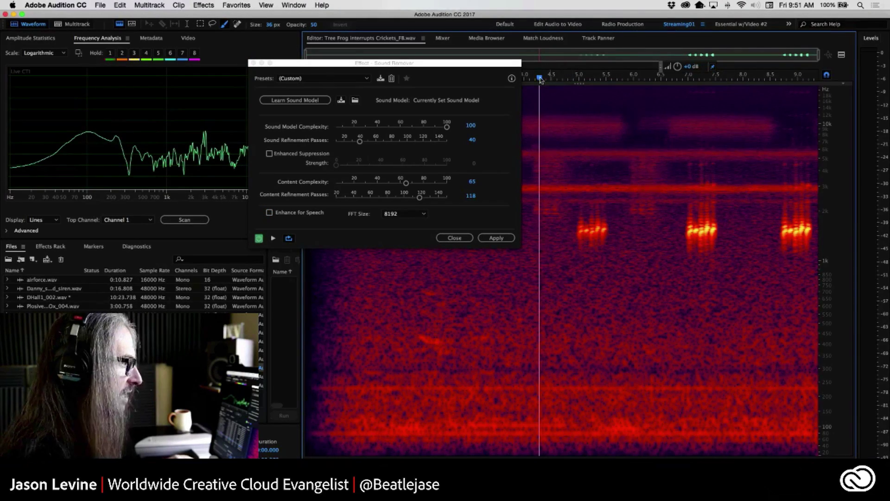
left_click_drag(541, 79, 447, 82)
key("space")
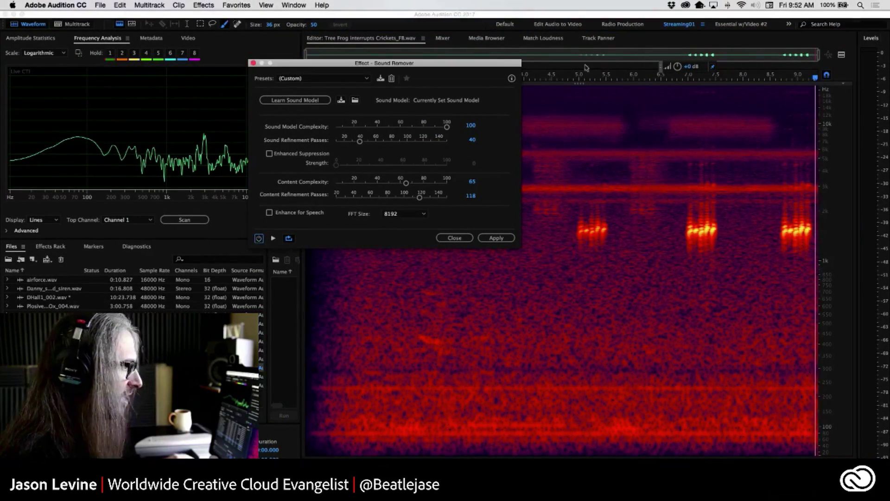
Compare the frog calls from about 4.5 s with Sound Remover bypassed and with it active.
left_click(556, 76)
key("space")
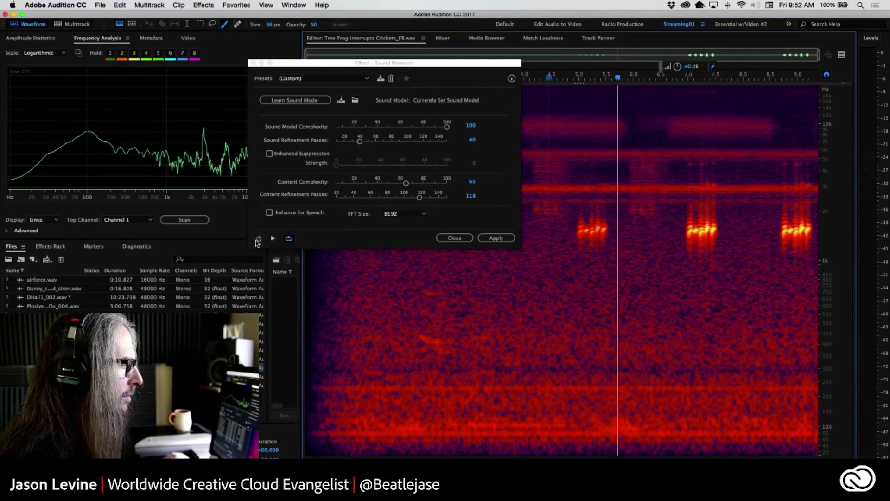
left_click(273, 238)
key("space")
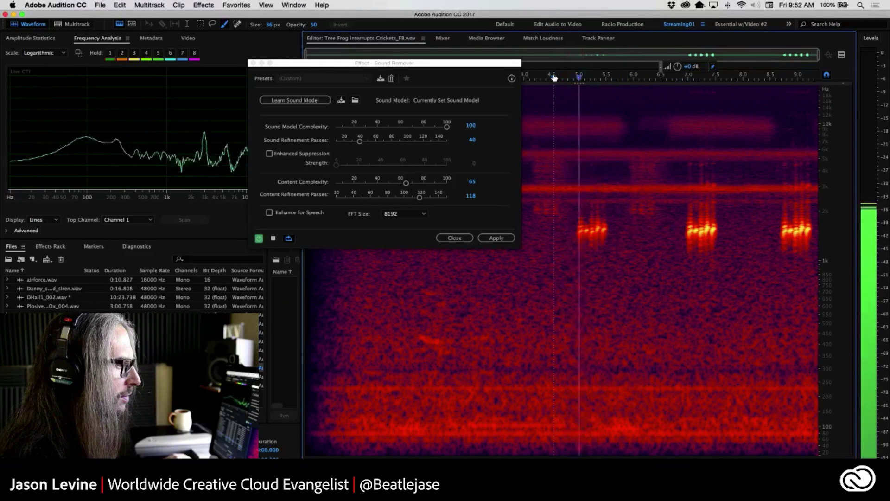
Paint a selection over the second frog call, from about 6.8 to 7.7 s, and learn it as the sound model.
key("space")
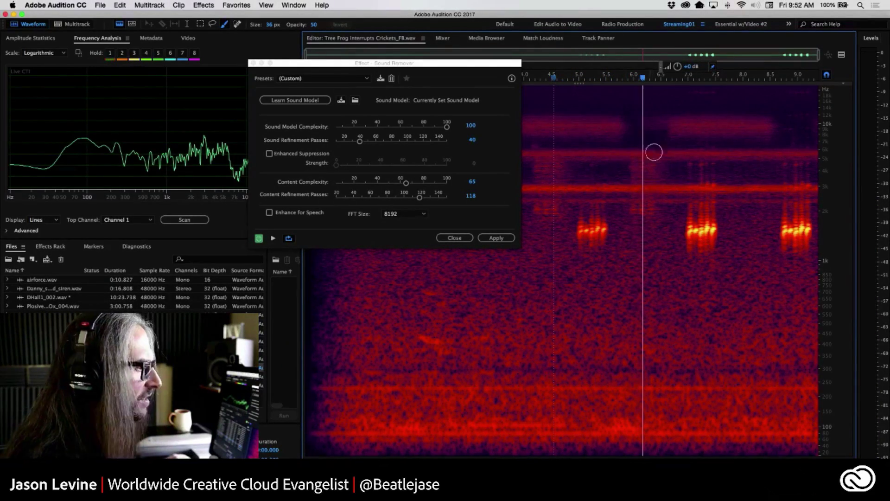
key("super+a")
left_click(680, 182)
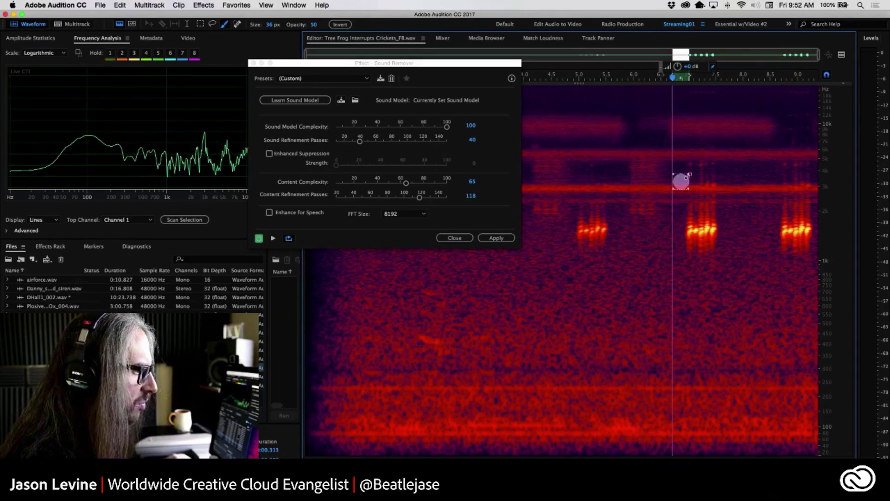
mouse_move(687, 170)
left_mouse_down()
mouse_move(715, 173)
mouse_move(689, 176)
mouse_move(712, 204)
mouse_move(696, 205)
mouse_move(710, 208)
mouse_move(698, 220)
mouse_move(720, 225)
mouse_move(684, 235)
mouse_move(713, 240)
mouse_move(693, 234)
left_mouse_up()
right_click(704, 183)
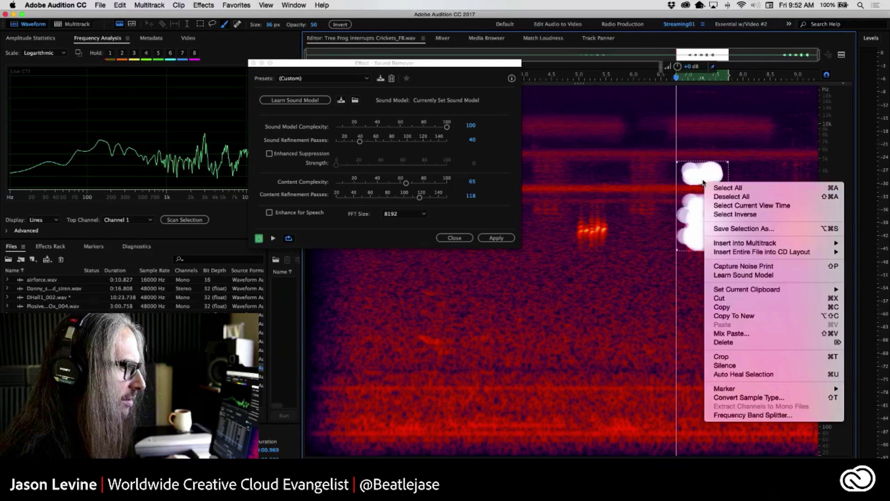
left_click(742, 275)
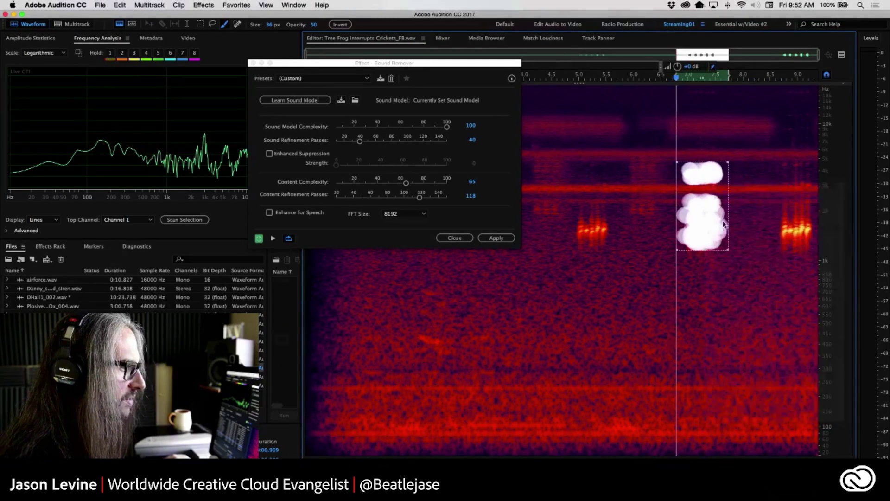
Preview the frog call removal from about 4.7 s with the new sound model and close Sound Remover without applying it.
left_click(539, 270)
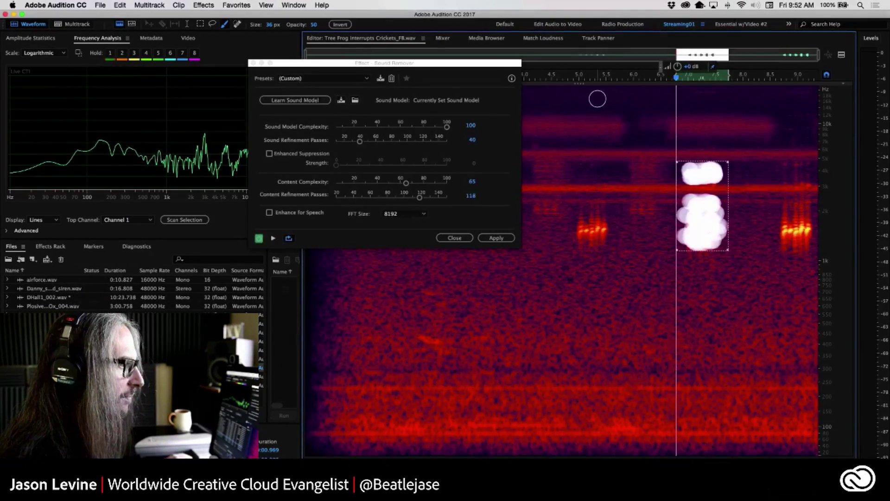
left_click(563, 78)
key("space")
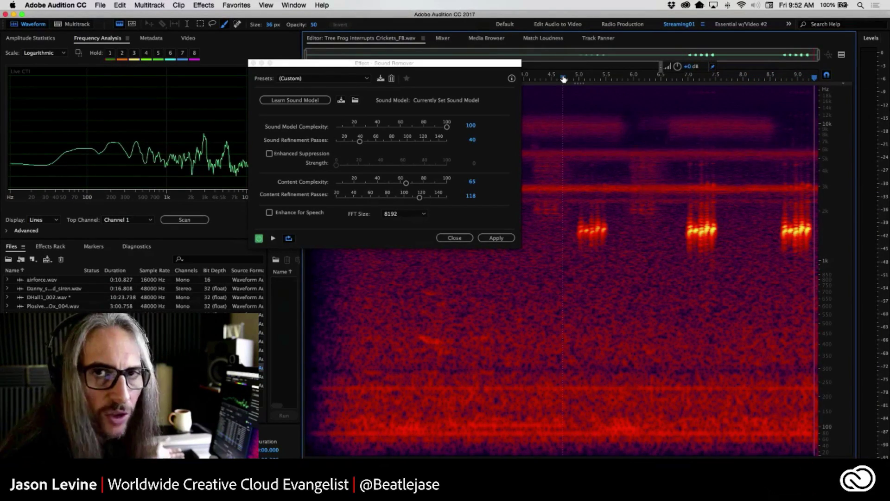
key("Escape")
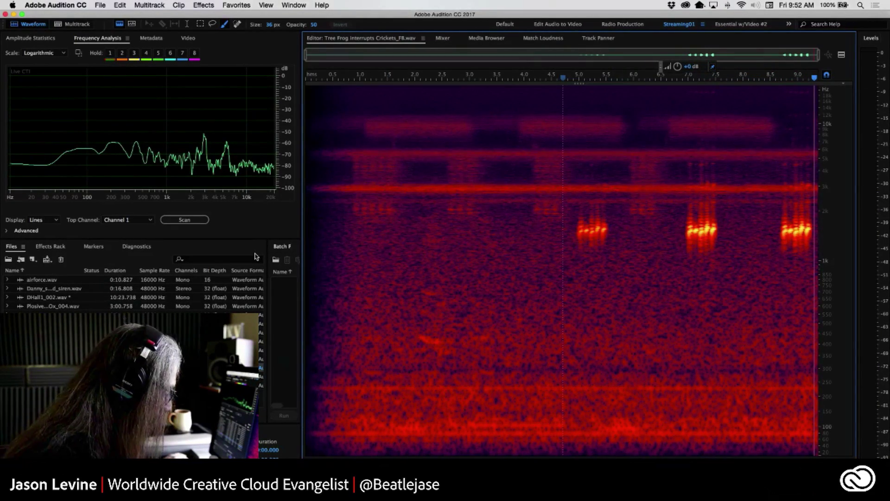
Open WindNoise-Mono.wav, activate the Time Selection tool and play the recording from about 8 s.
double_click(53, 377)
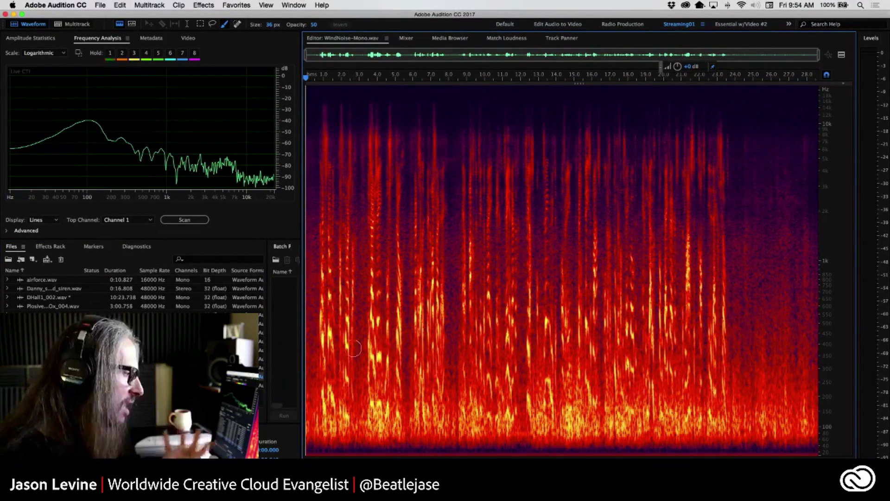
left_click(188, 24)
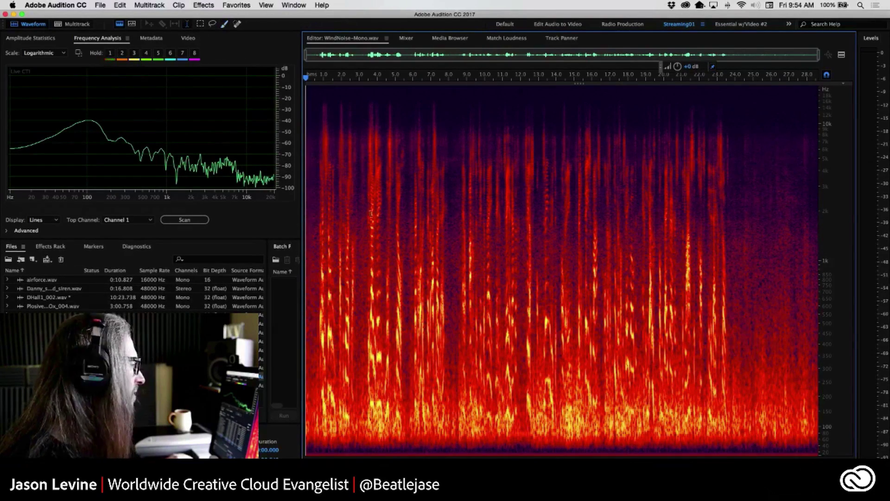
left_click(458, 241)
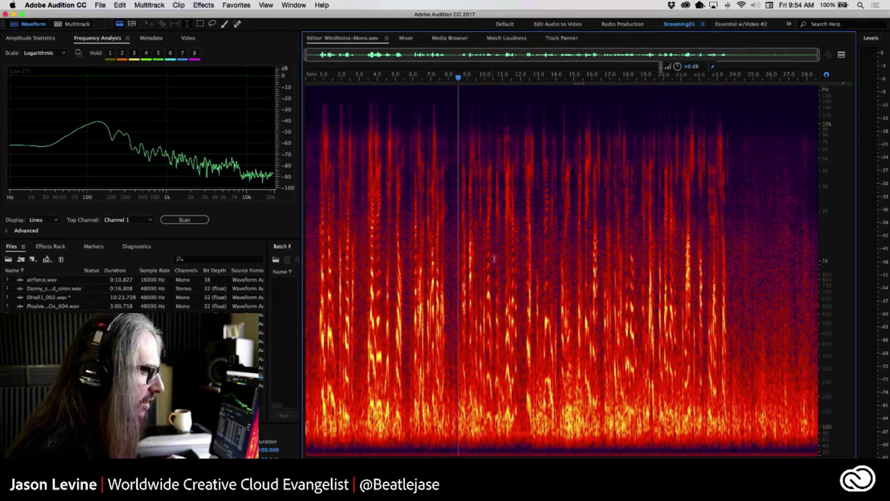
left_click(523, 280)
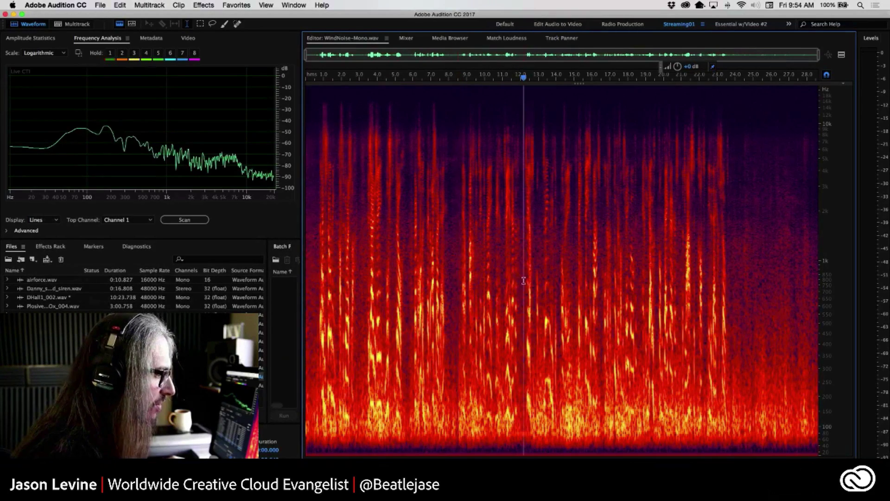
left_click(574, 233)
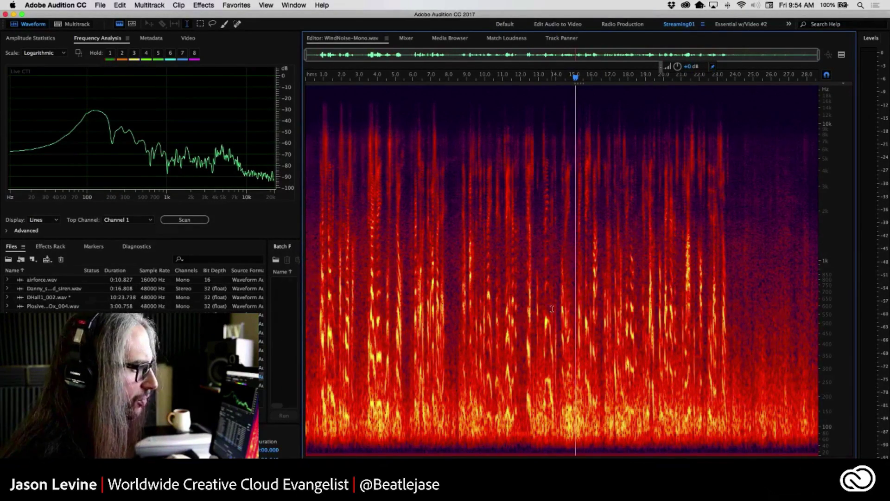
left_click(450, 266)
key("space")
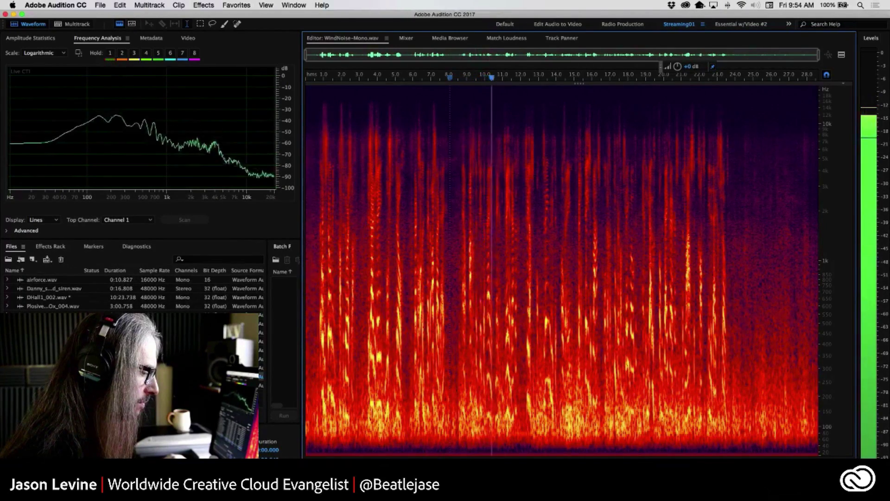
Check the mixer in Focusrite Control during playback, return to Adobe Audition and stop the recording.
key("super+Tab")
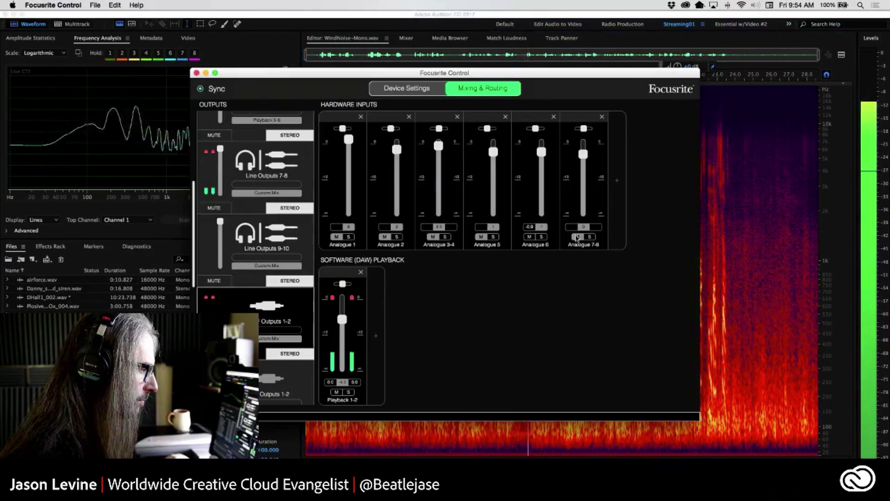
key("super+Tab")
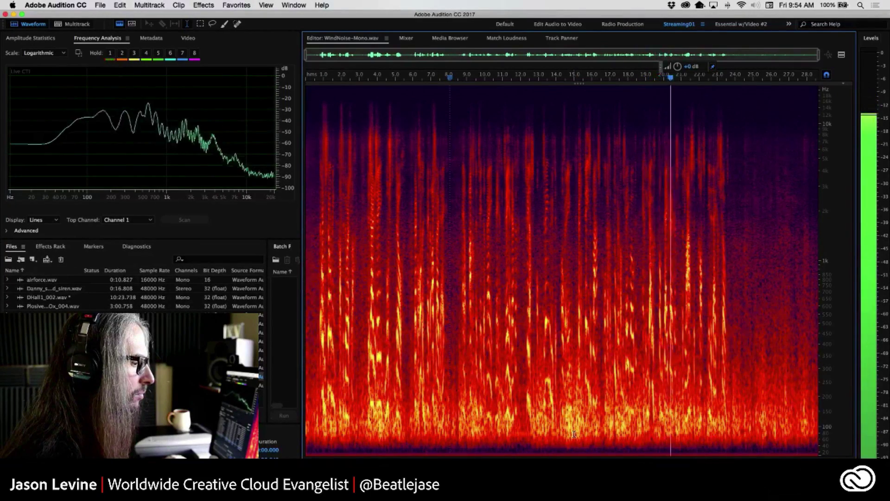
key("space")
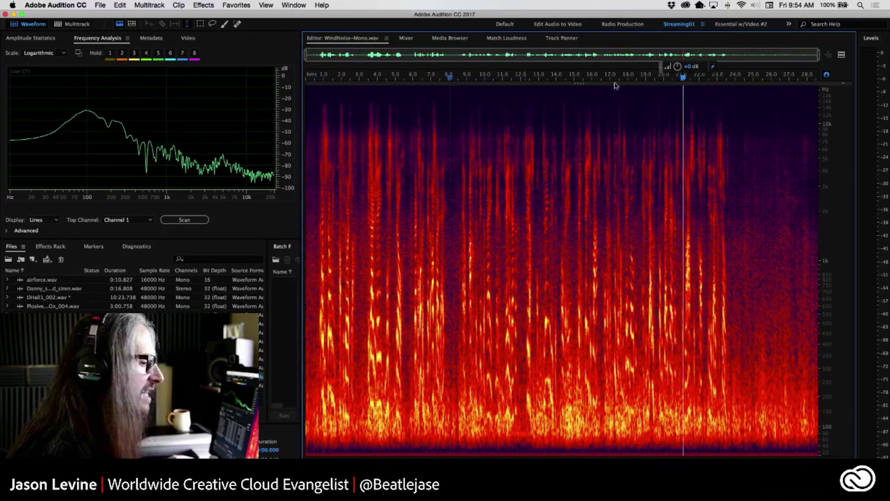
Marquee-select the low-frequency wind noise after the speech, from about 23.8 to 26.3 s and 40 to 230 Hz.
left_click_drag(710, 80, 870, 88)
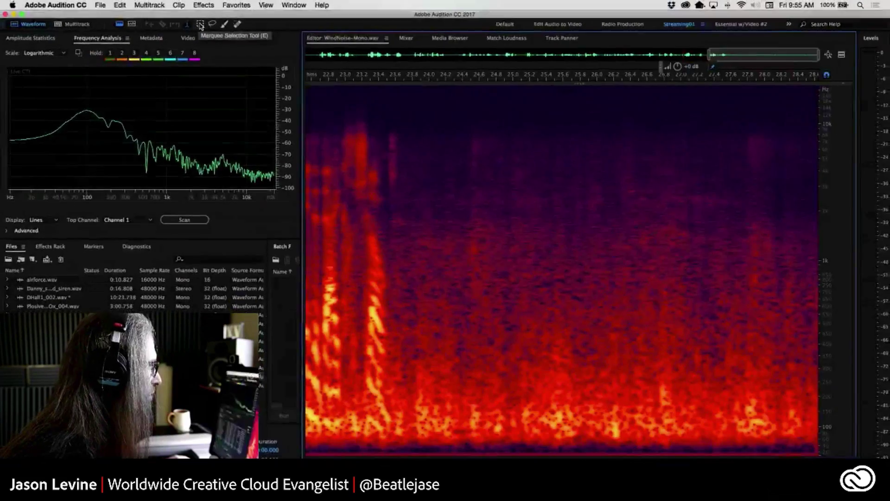
left_click(199, 24)
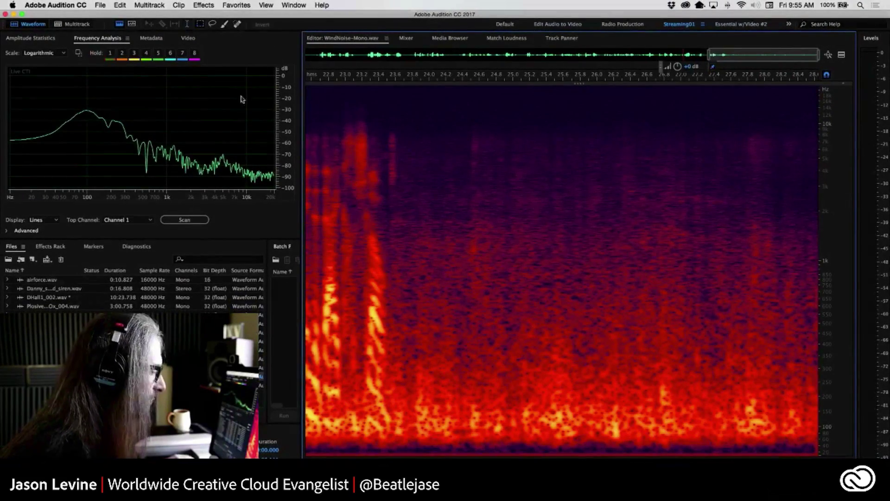
left_click_drag(413, 388, 623, 446)
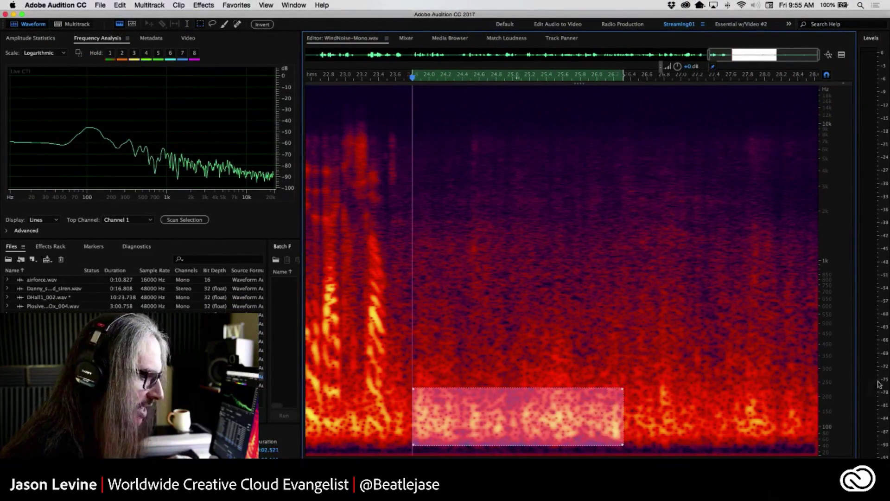
Extend the upper edge of the wind noise selection to about 240 Hz.
scroll(833, 347, "up", 5)
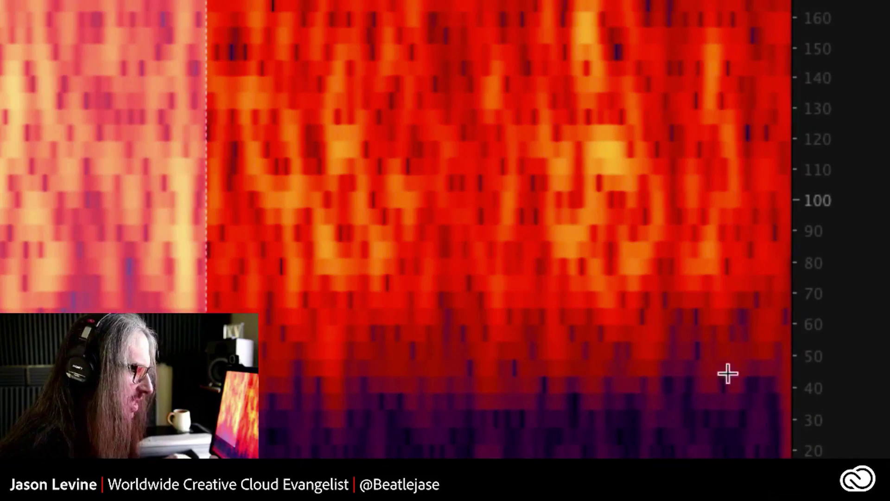
scroll(828, 113, "up", 5)
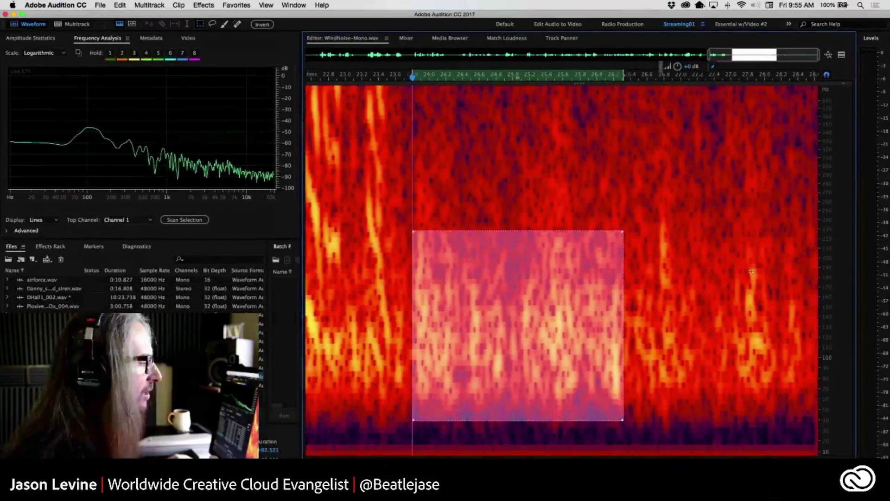
left_click_drag(495, 232, 412, 219)
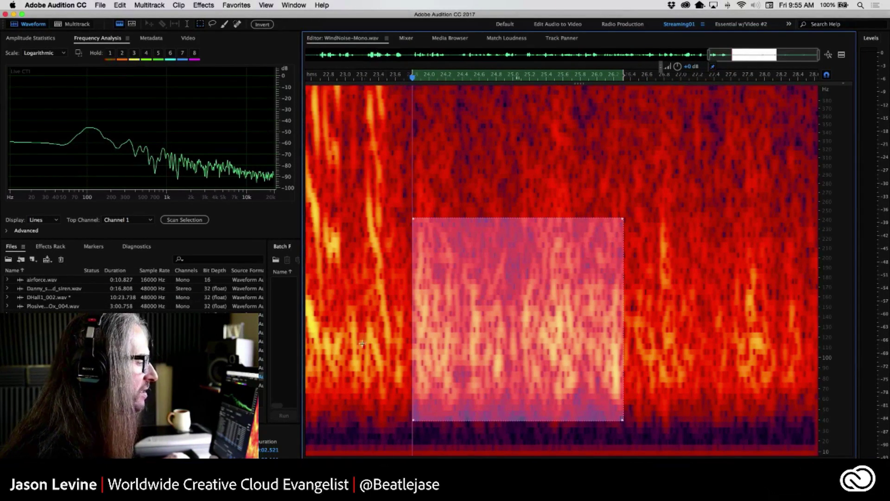
scroll(461, 165, "up", 2)
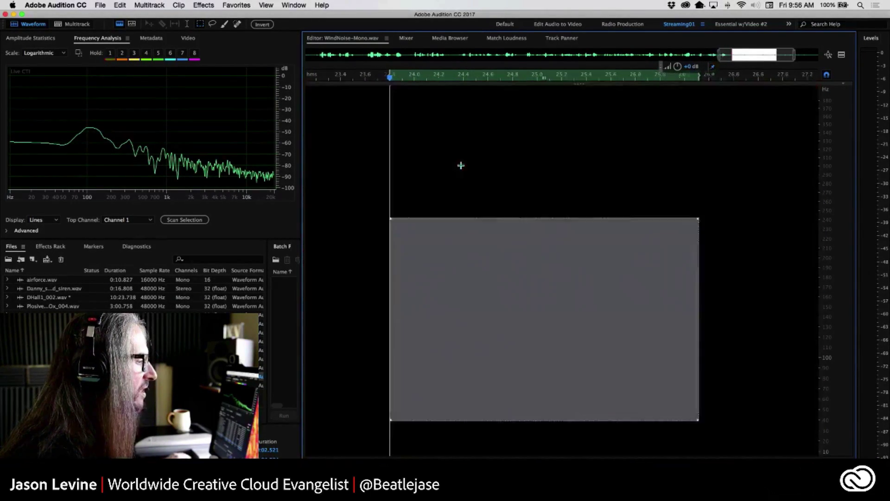
scroll(460, 165, "down", 1)
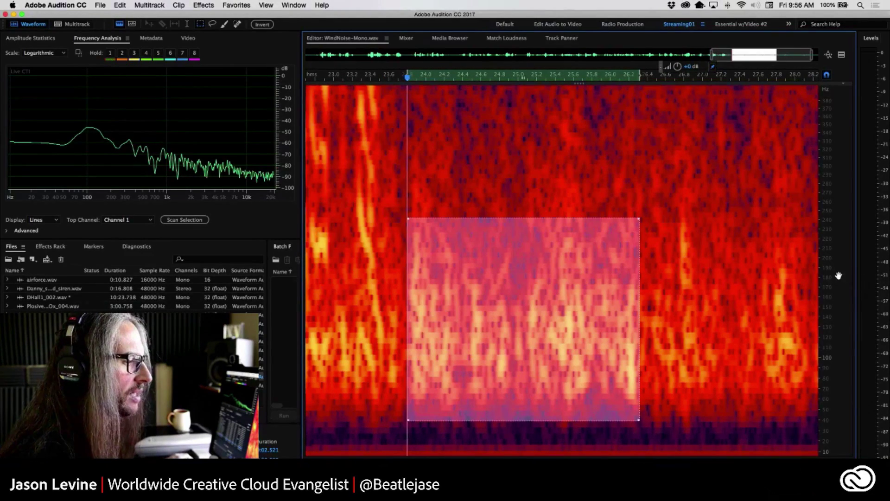
scroll(838, 276, "down", 5)
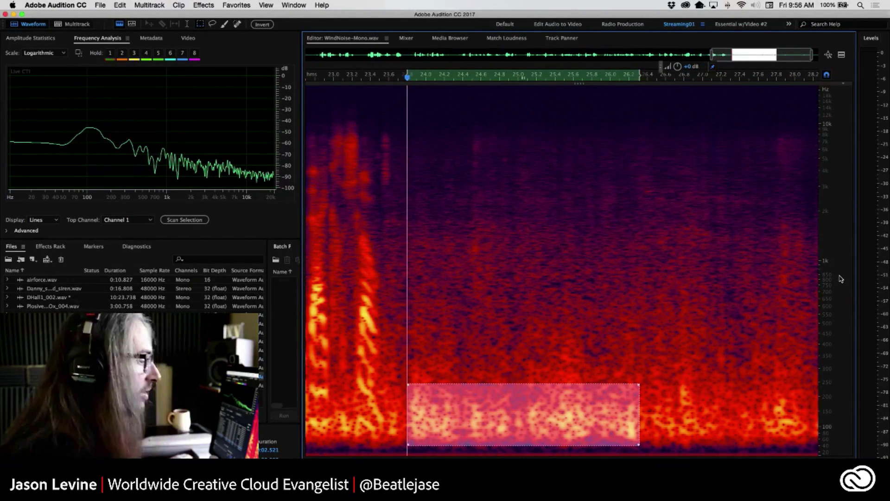
Play the selected low-frequency wind noise from about 23.8 s and stop playback.
right_click(529, 414)
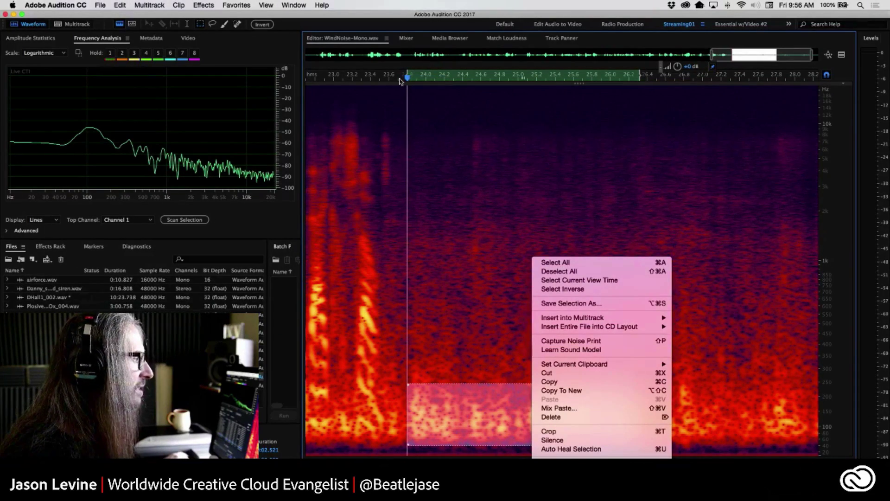
left_click(407, 78)
key("space")
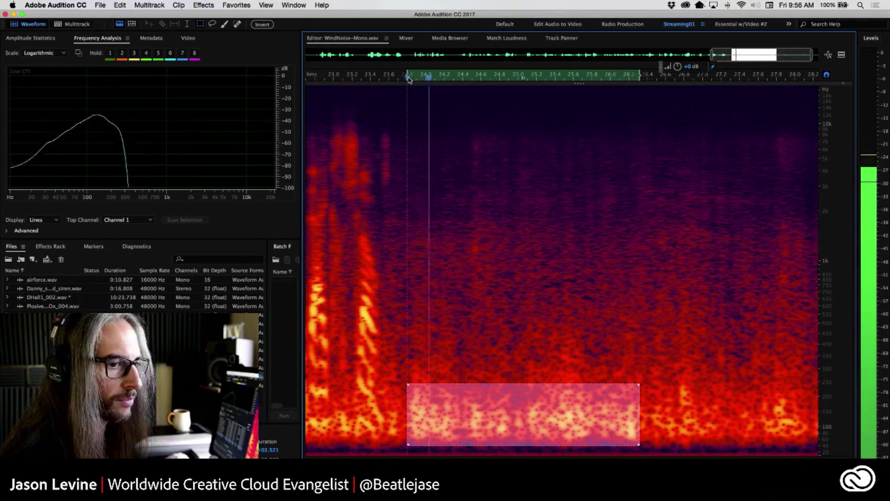
key("space")
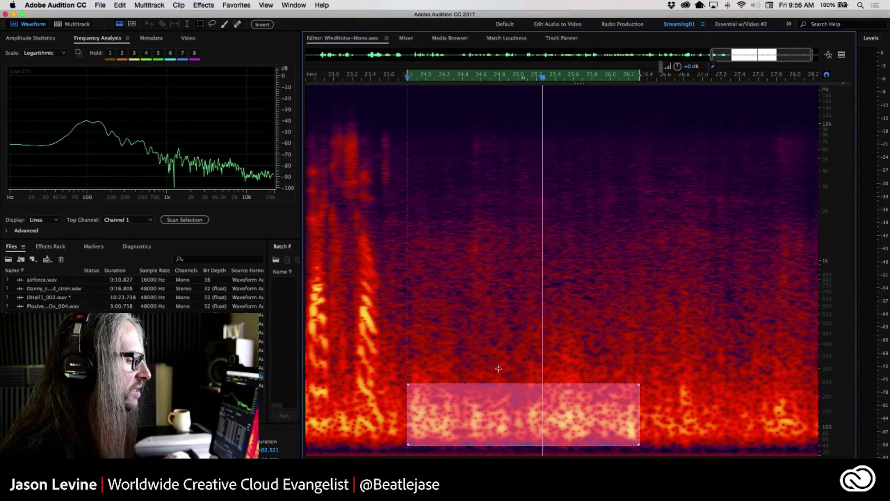
Capture a noise print from the selected wind noise and open the Noise Reduction process.
right_click(516, 407)
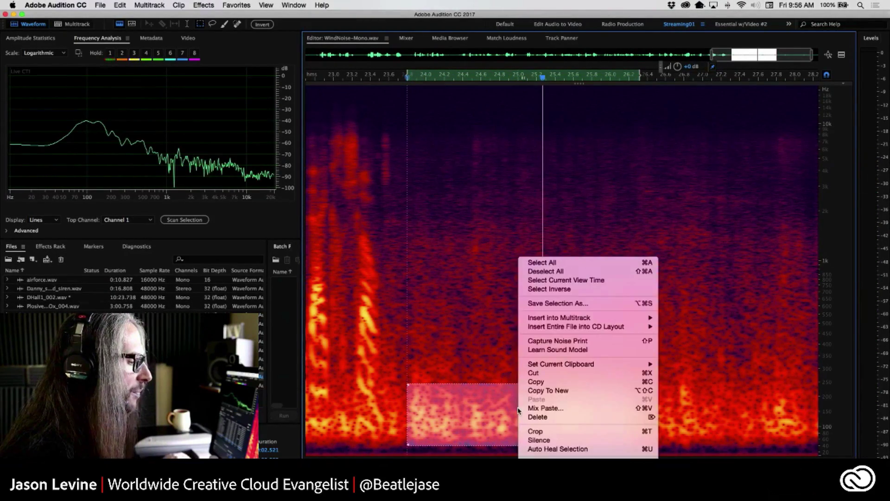
left_click(568, 341)
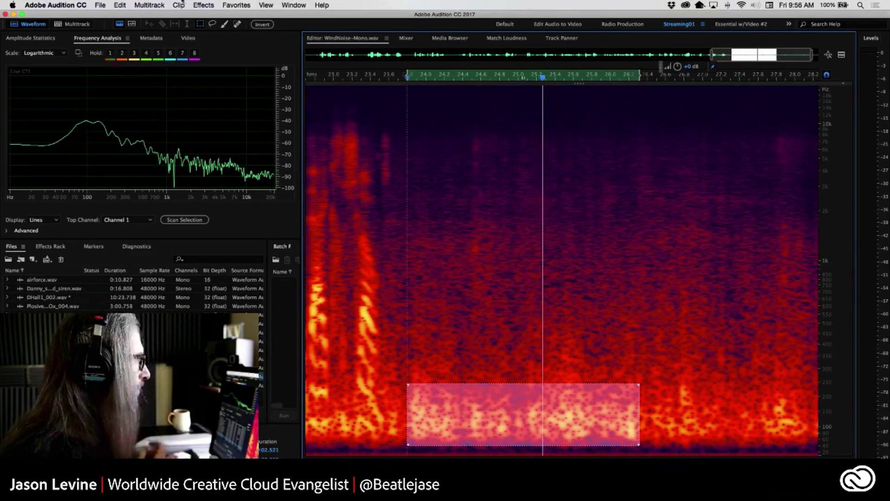
left_click(209, 4)
mouse_move(248, 158)
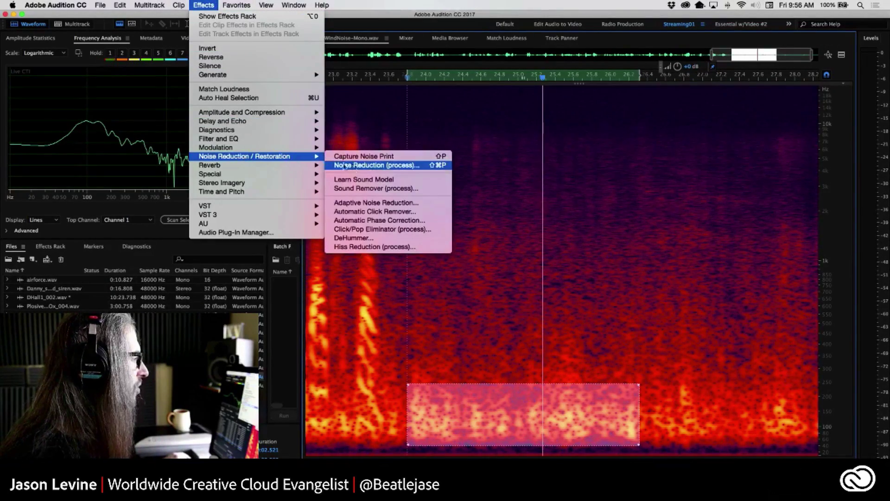
left_click(389, 168)
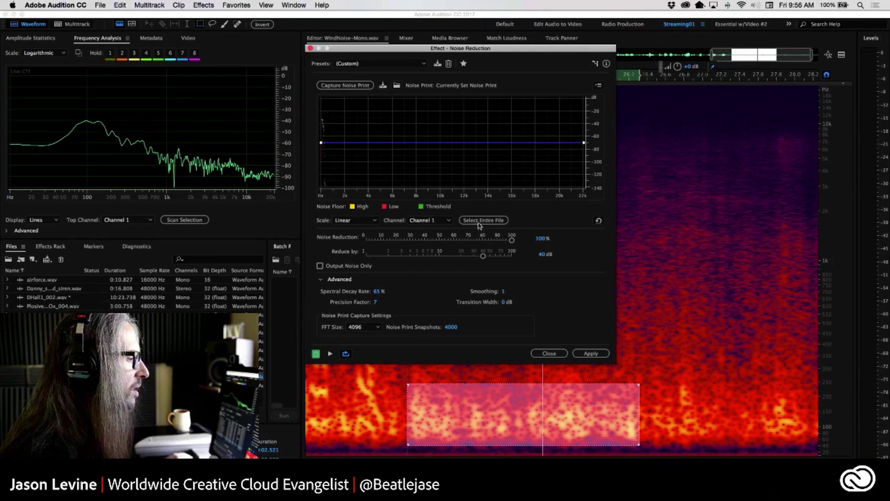
Target the entire file for Noise Reduction, with Spectral Decay Rate at 0% and the Noise Reduction amount at 86%.
left_click(483, 220)
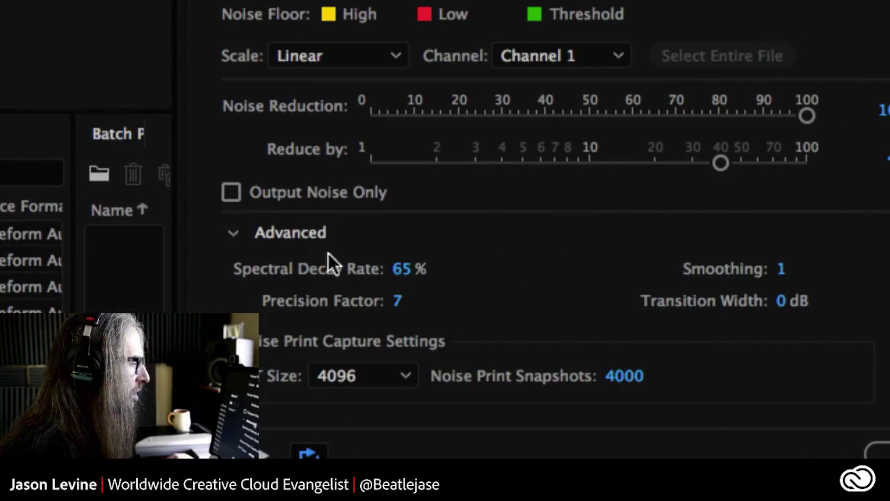
left_click_drag(403, 272, 252, 284)
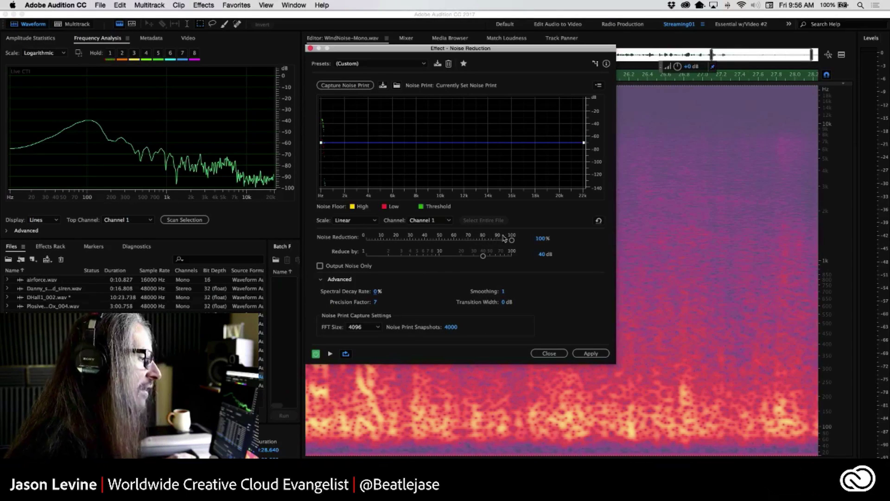
left_click_drag(512, 241, 493, 245)
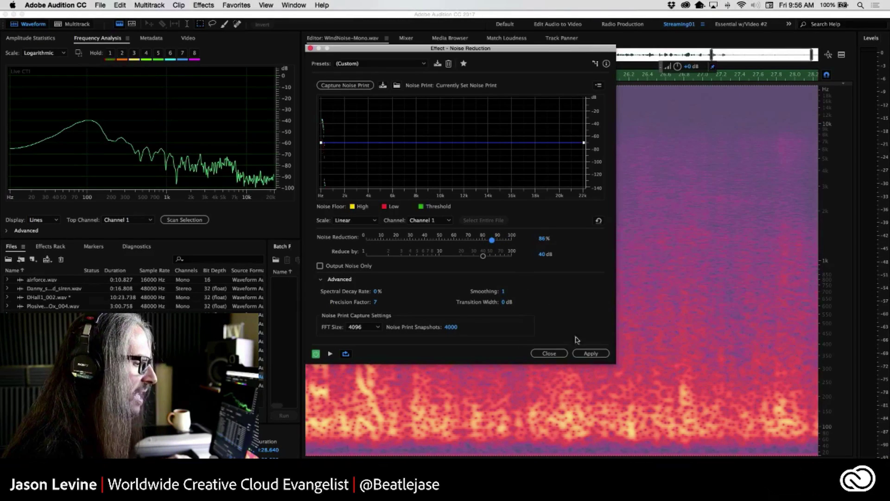
Raise the Noise Reduction amount to 88%, apply it to the entire wind noise file and clear the selection.
left_click_drag(493, 245, 495, 243)
left_click(591, 353)
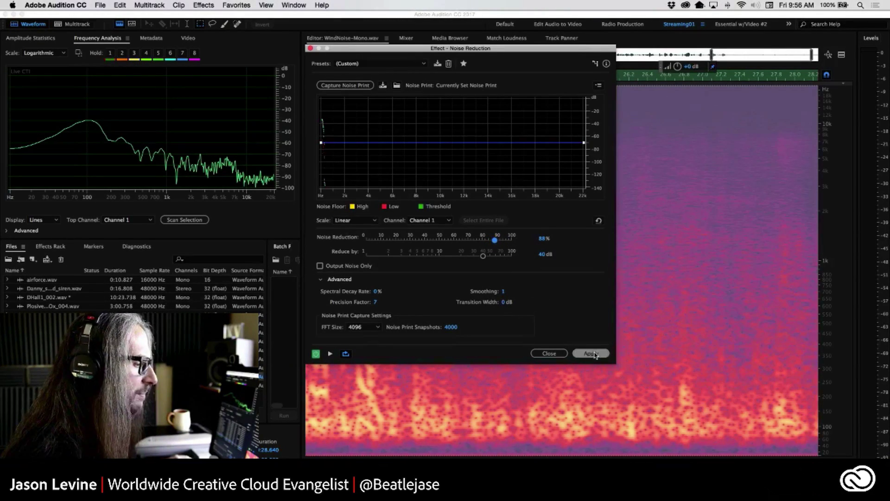
left_click(559, 295)
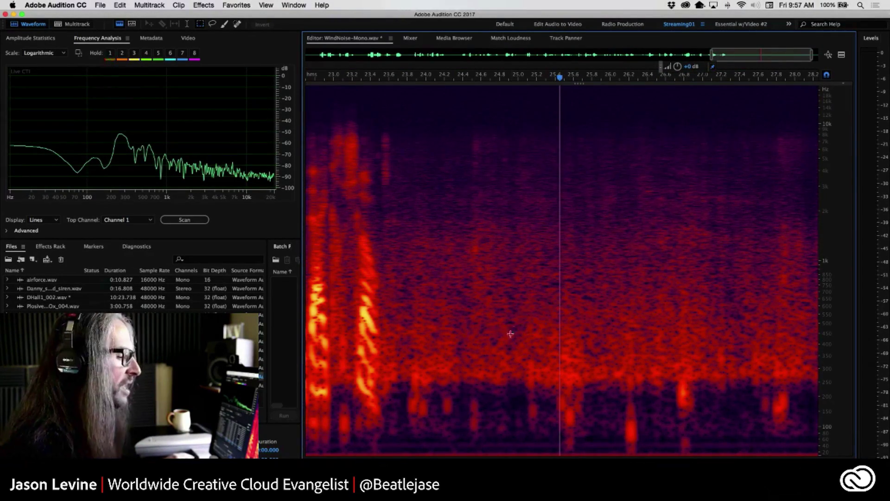
Play the processed file from its beginning through about the first five seconds and stop playback.
key("backslash")
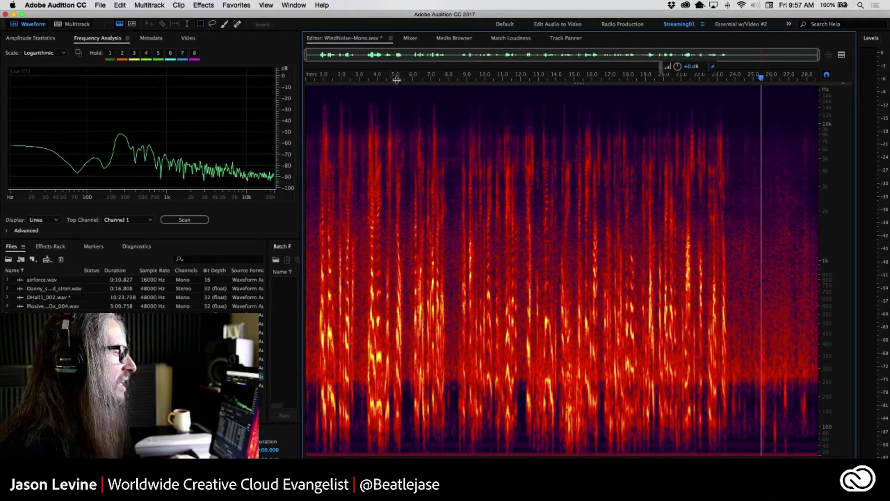
left_click_drag(397, 79, 239, 91)
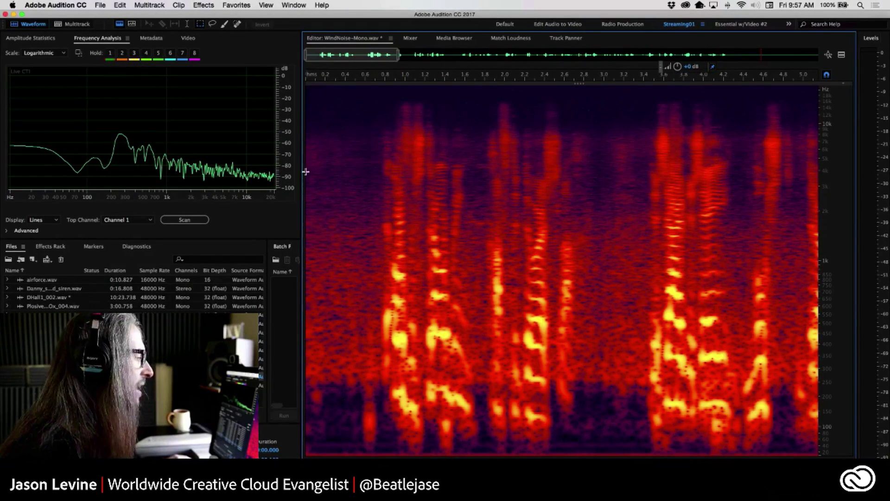
left_click(313, 154)
key("space")
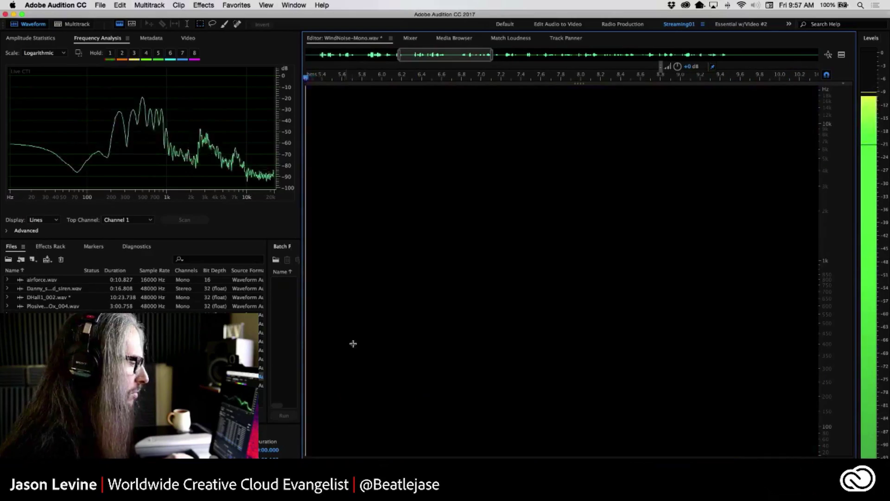
key("space")
Compare playback before and after processing by undoing and redoing the Noise Reduction, listening from about 5.6 s with it reapplied.
left_click(120, 5)
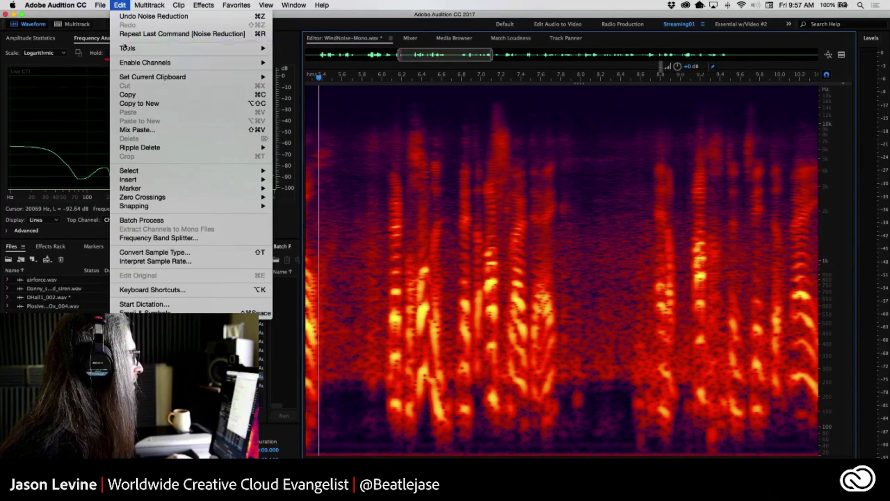
left_click(126, 17)
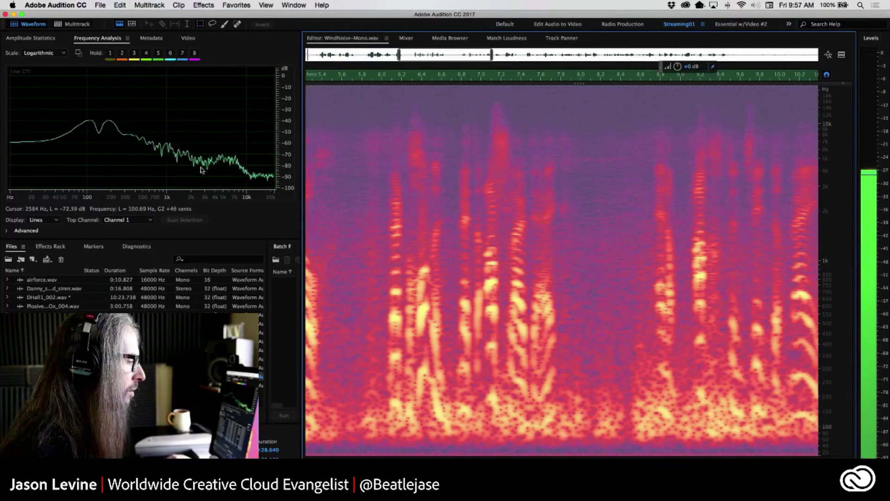
left_click(119, 5)
left_click(134, 25)
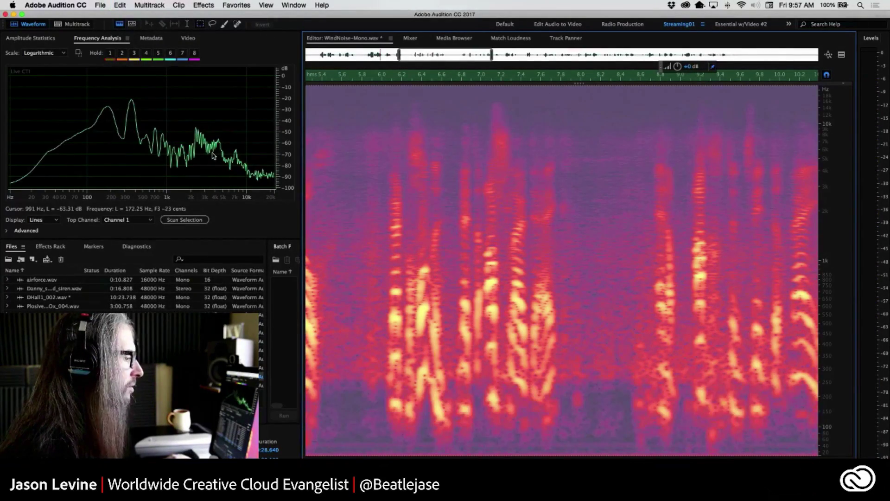
left_click(340, 252)
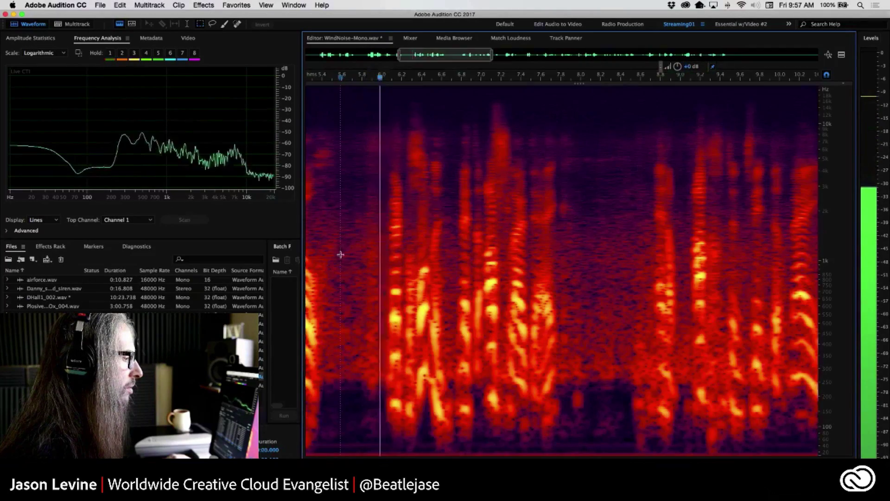
key("space")
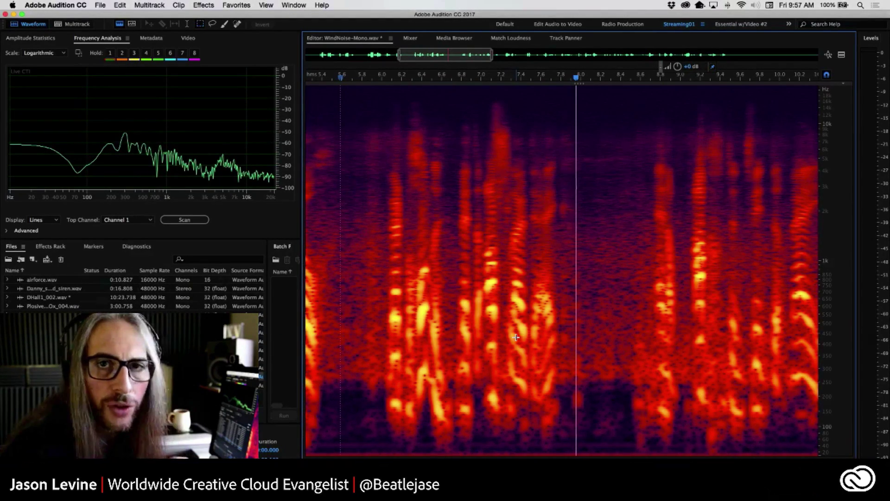
Mark the retained voice content below about 240 Hz at 5.9–7.9 s and 8.5–10.1 s, and clear the selection.
left_click_drag(375, 383, 571, 448)
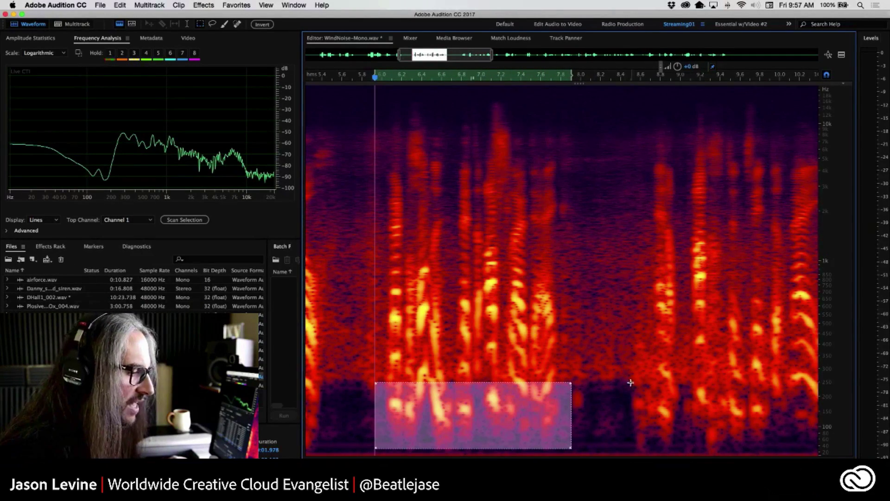
left_click_drag(629, 383, 788, 448)
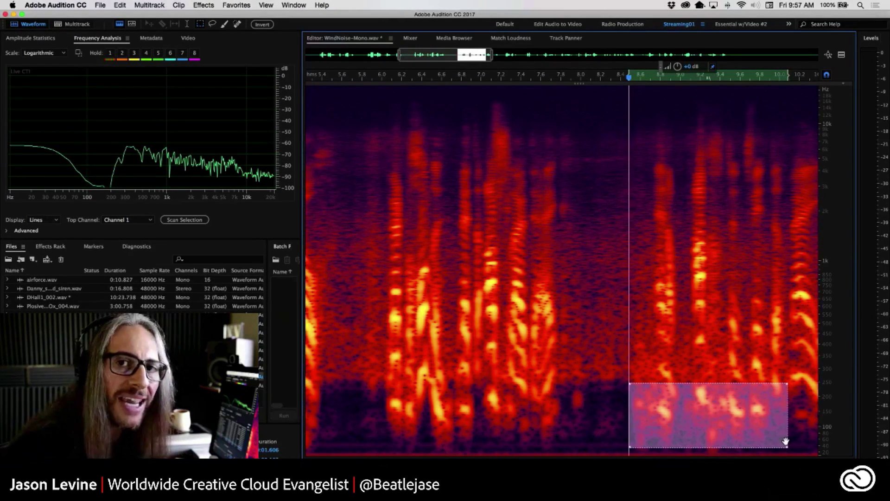
left_click(597, 417)
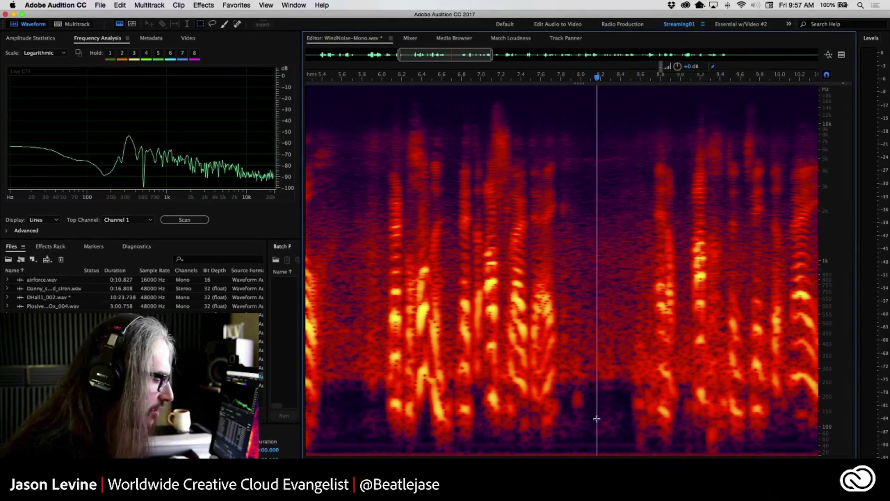
Remove the lowest-frequency residual band, first from about 5.6 to 8.5 s, and across the entire file.
left_click_drag(339, 450, 630, 452)
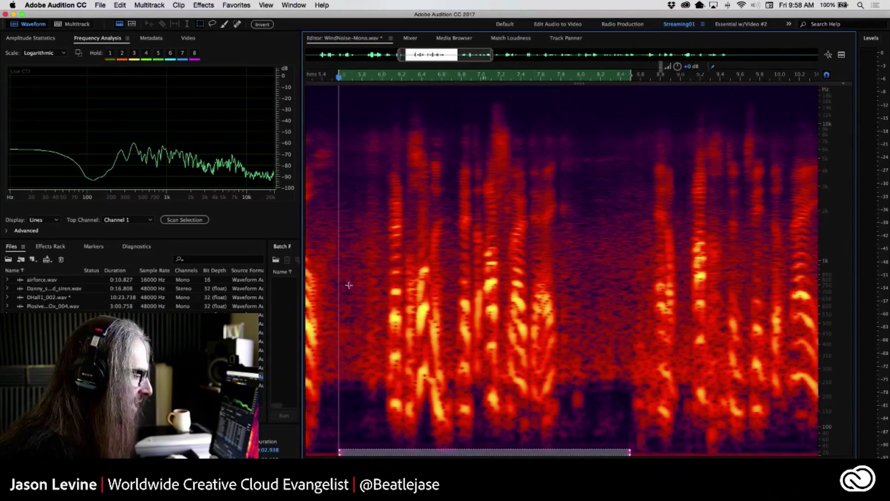
left_click(351, 293)
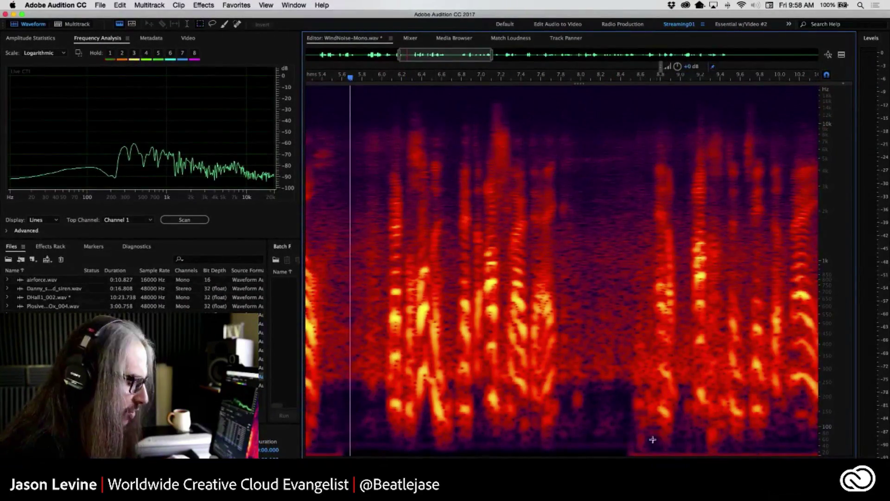
key("backslash")
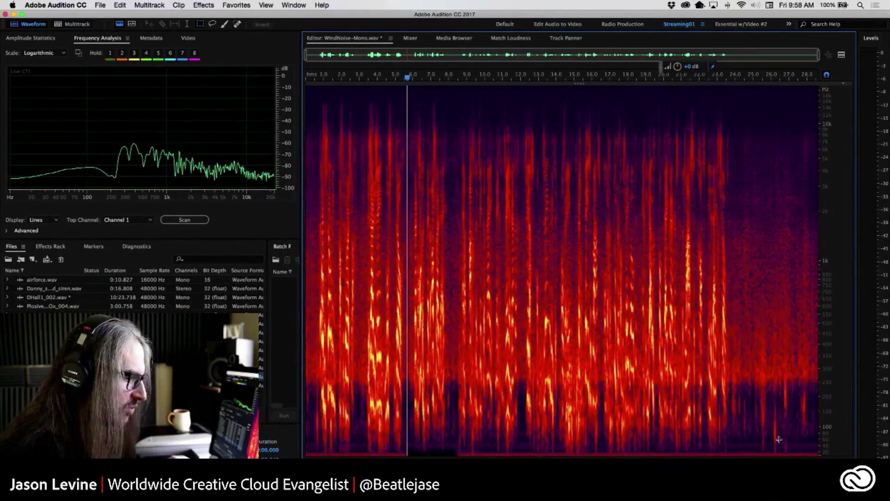
left_click_drag(817, 450, 306, 452)
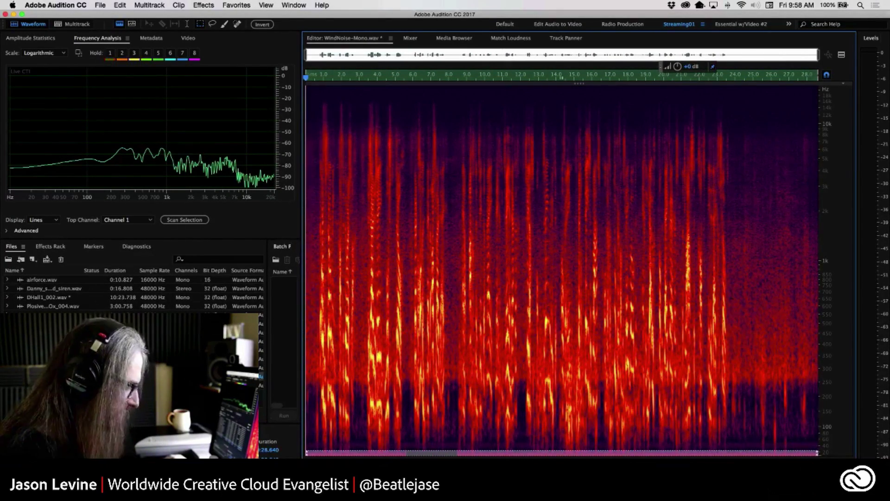
left_click(499, 389)
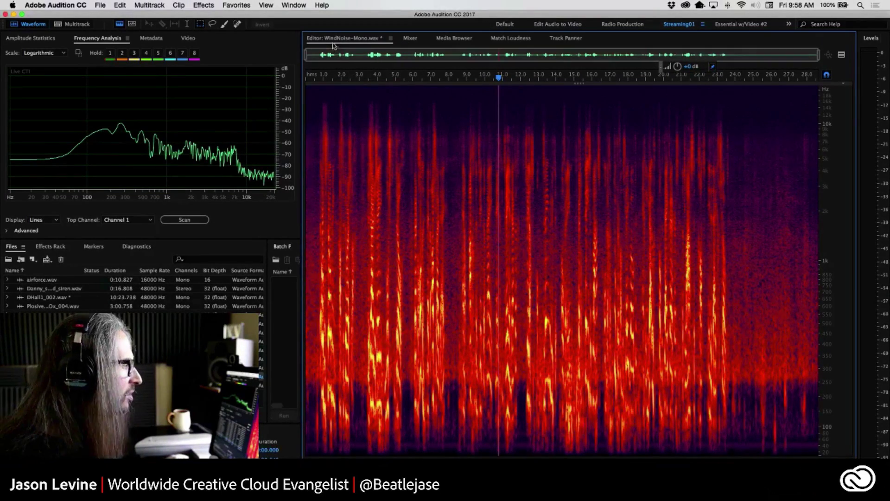
Select the background noise from about 0.18 to 0.54 s between 200 Hz and 10 kHz, play it and capture a noise print.
left_click_drag(348, 75, 218, 95)
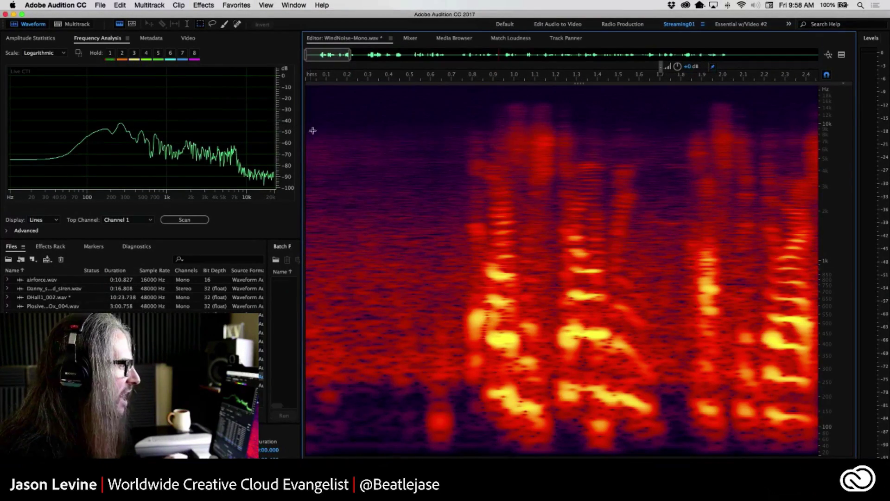
left_click_drag(343, 119, 418, 399)
key("space")
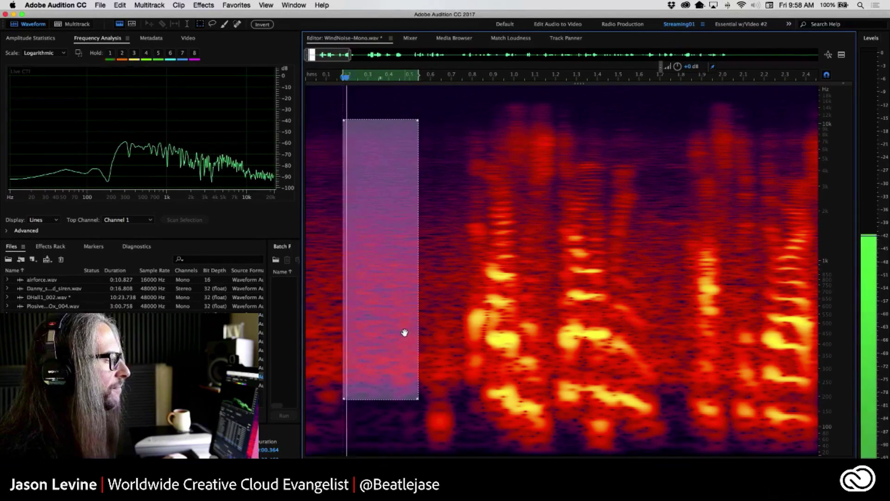
right_click(378, 219)
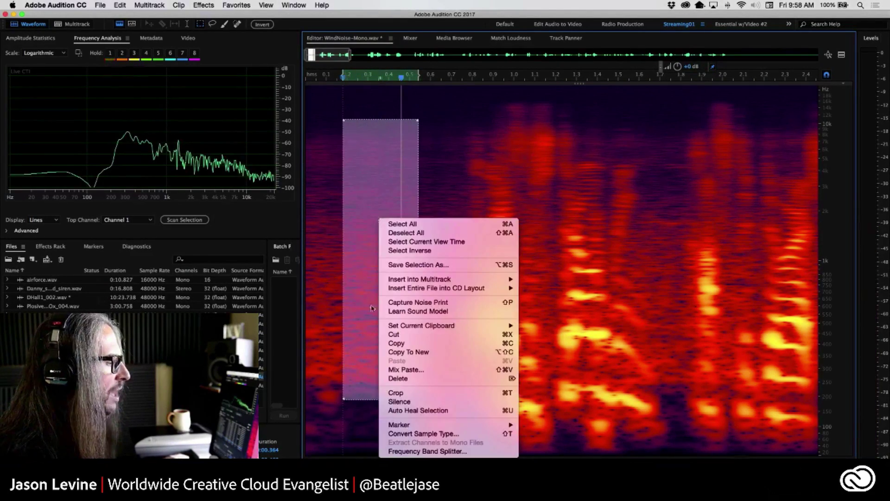
left_click(462, 303)
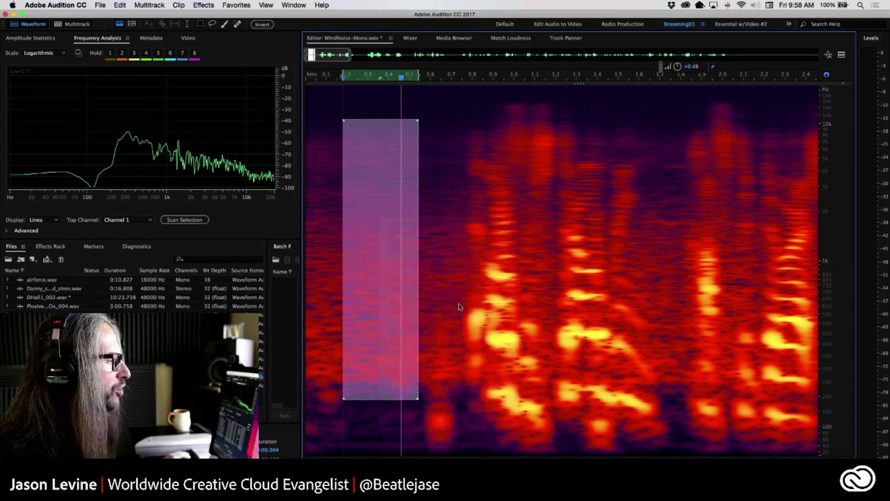
Open the Noise Reduction process, target the entire file and set the Spectral Decay Rate to 5%.
left_click(179, 4)
mouse_move(203, 4)
mouse_move(260, 156)
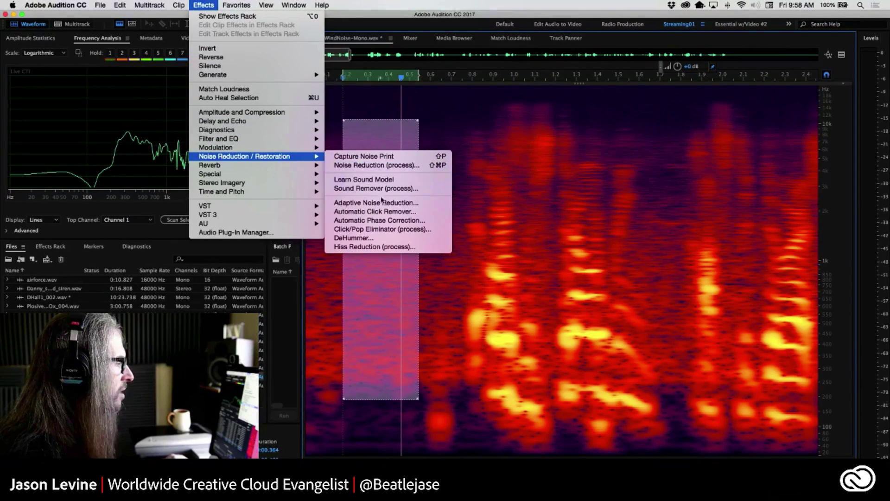
left_click(377, 165)
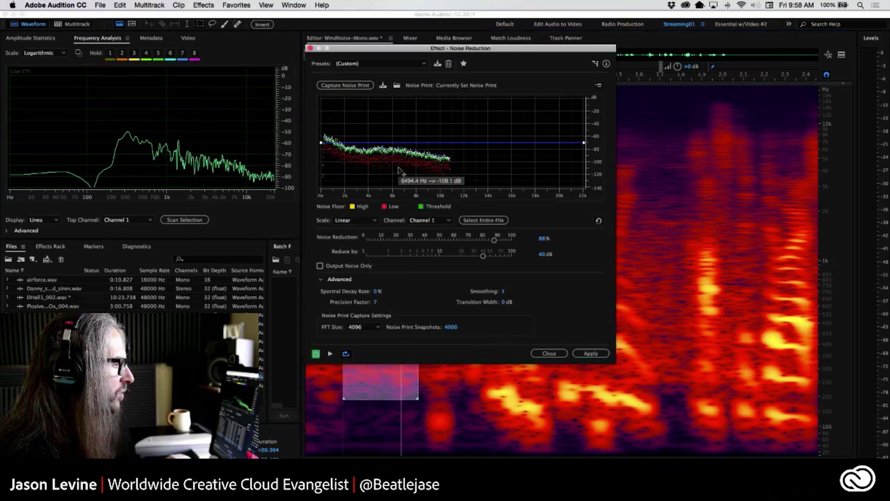
left_click(483, 219)
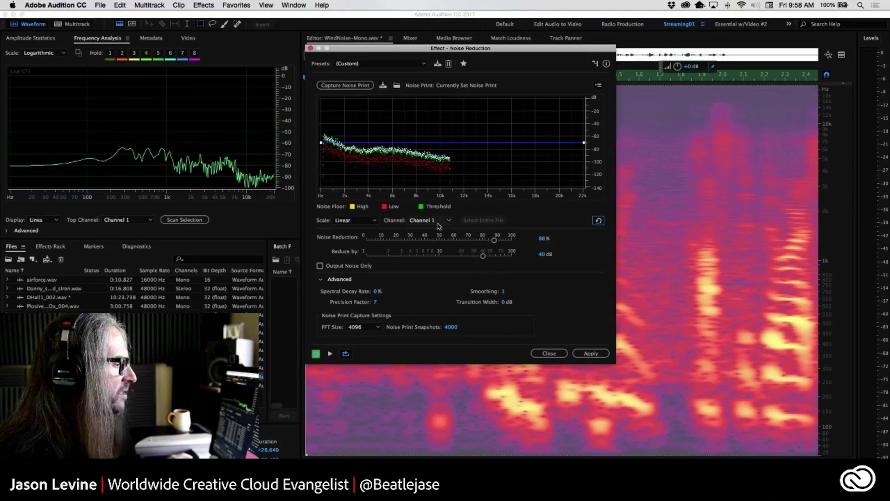
left_click(375, 292)
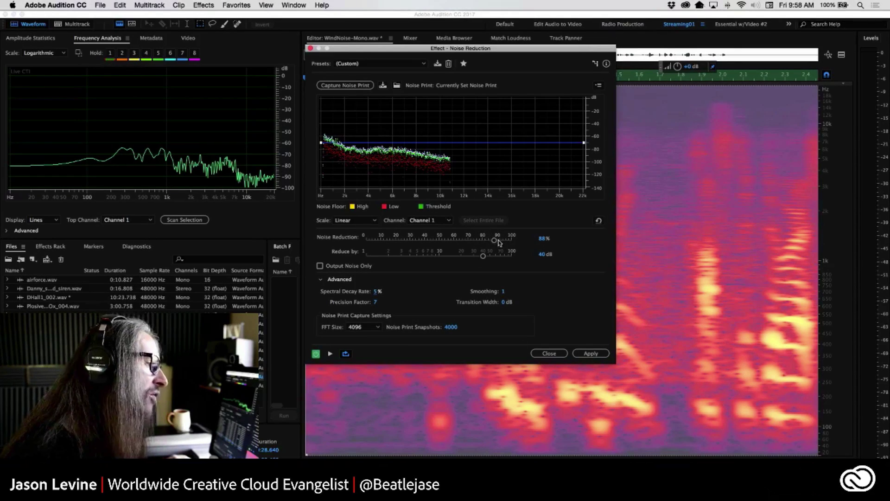
Preview the Noise Reduction from 0%, raise the amount to 83% during playback and apply it to the file.
left_click_drag(496, 241, 364, 242)
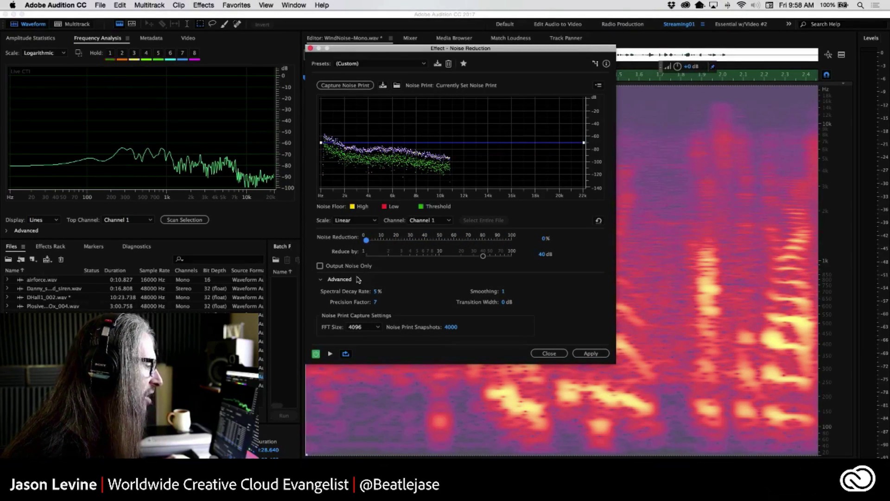
left_click(330, 354)
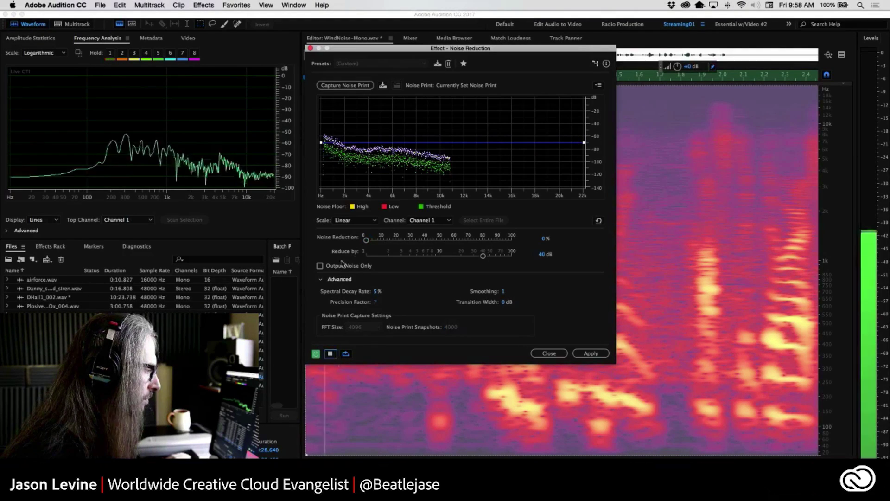
left_click_drag(366, 240, 487, 240)
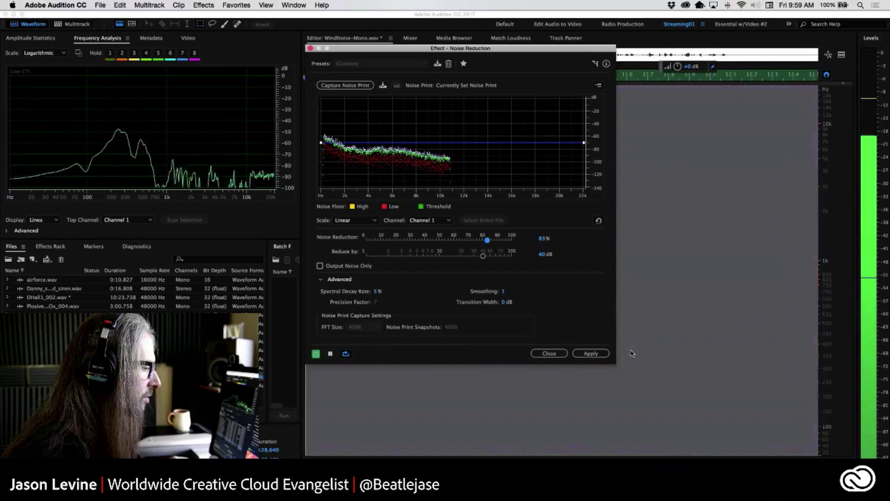
left_click(591, 353)
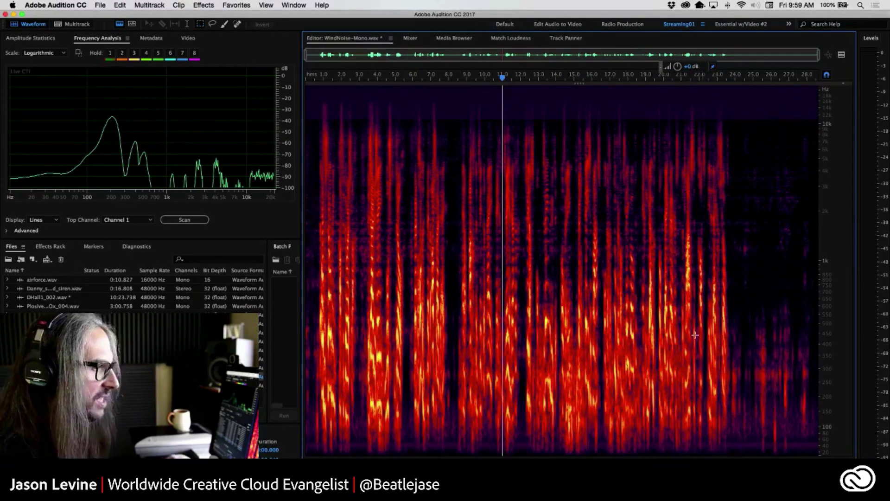
Mark the cleaned gaps between phrases at about 2.7–3.4 s and 5.5–5.9 s for inspection, and clear the selection.
left_click_drag(458, 74, 307, 75)
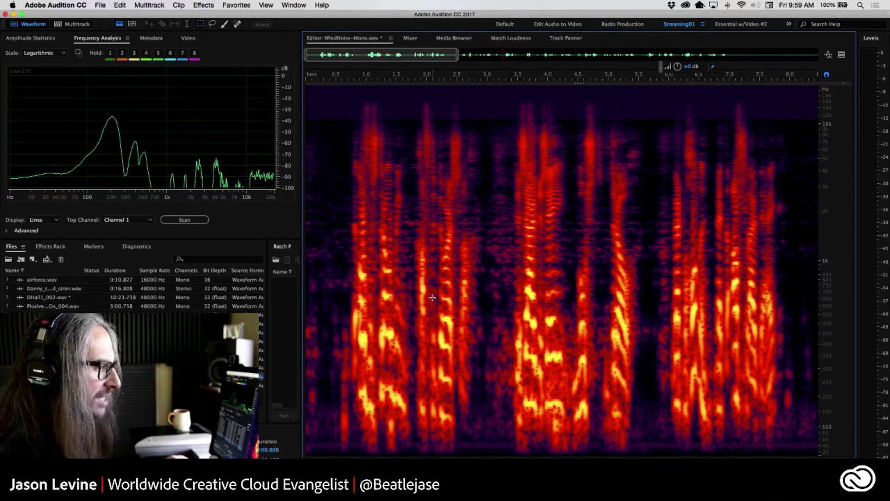
left_click_drag(471, 122, 513, 445)
left_click_drag(637, 107, 662, 454)
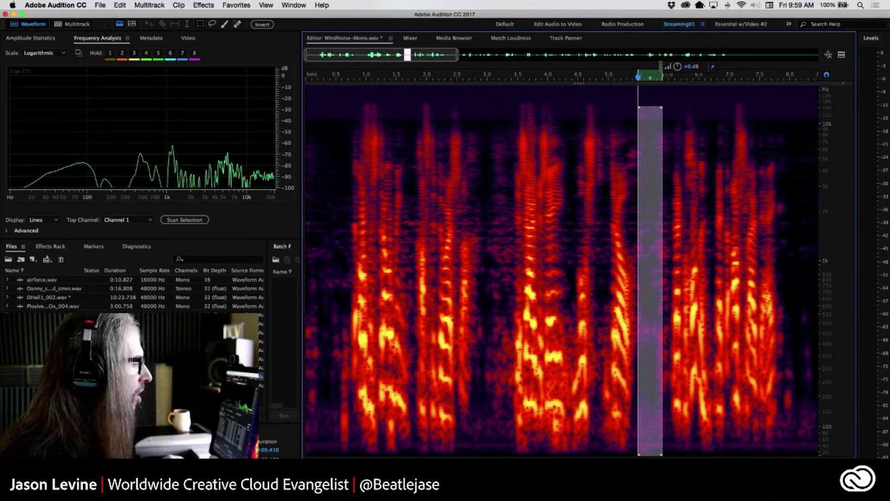
left_click(338, 252)
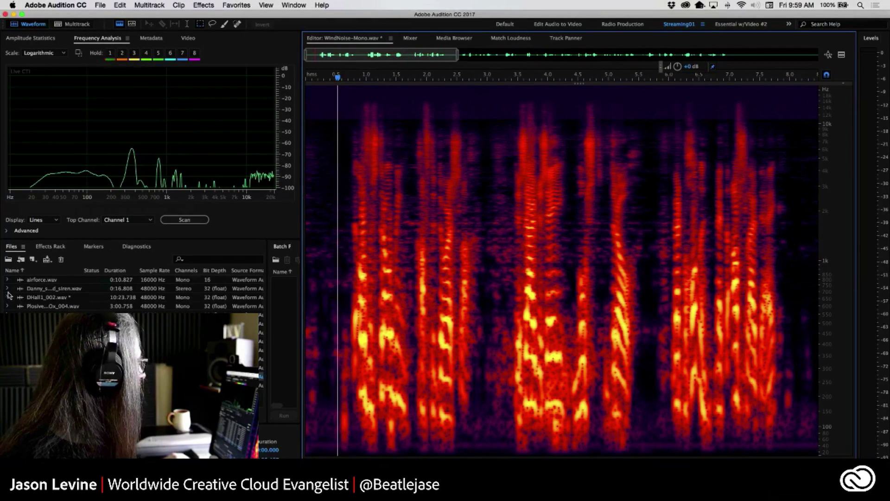
Open WindNoise-Mono2.wav in the editor and play the unprocessed recording from the start.
double_click(53, 386)
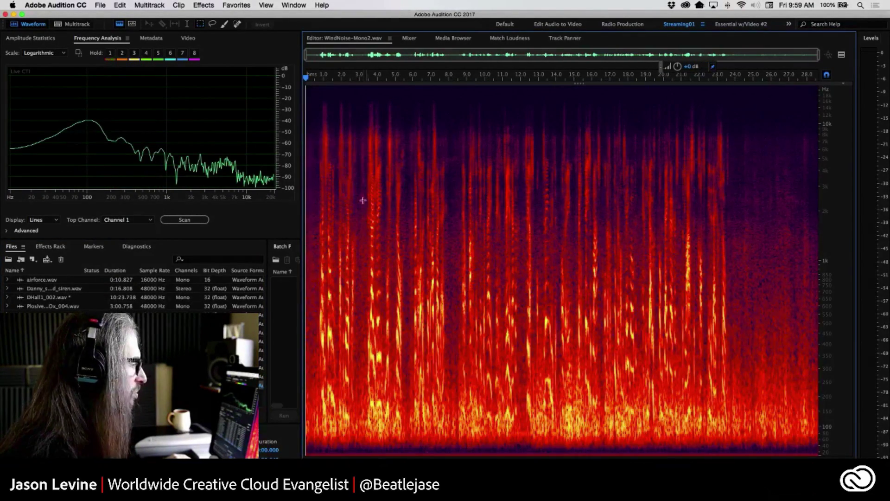
key("space")
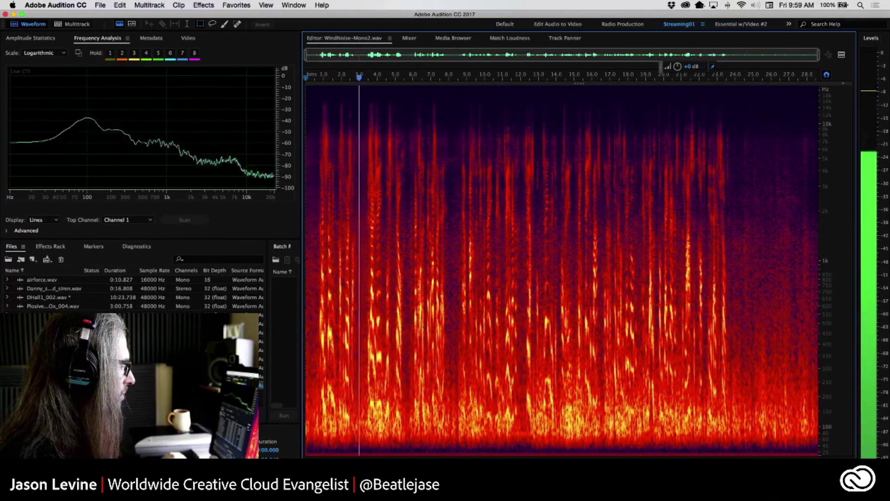
Stop playback, switch to the denoised WindNoise-Mono.wav and play it from the start for comparison.
key("space")
double_click(53, 376)
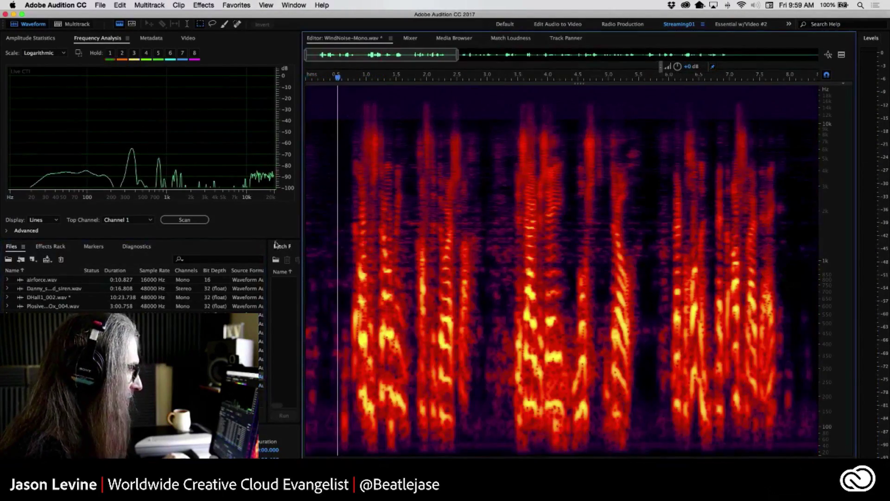
left_click(307, 188)
key("space")
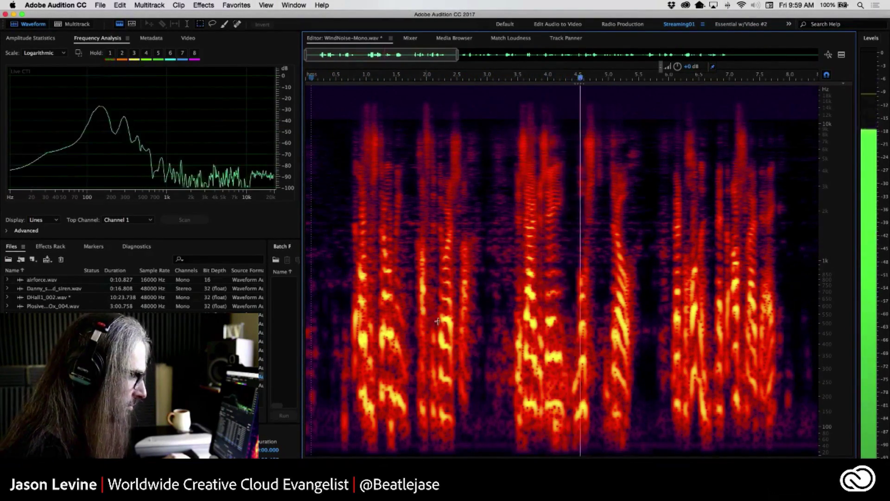
key("space")
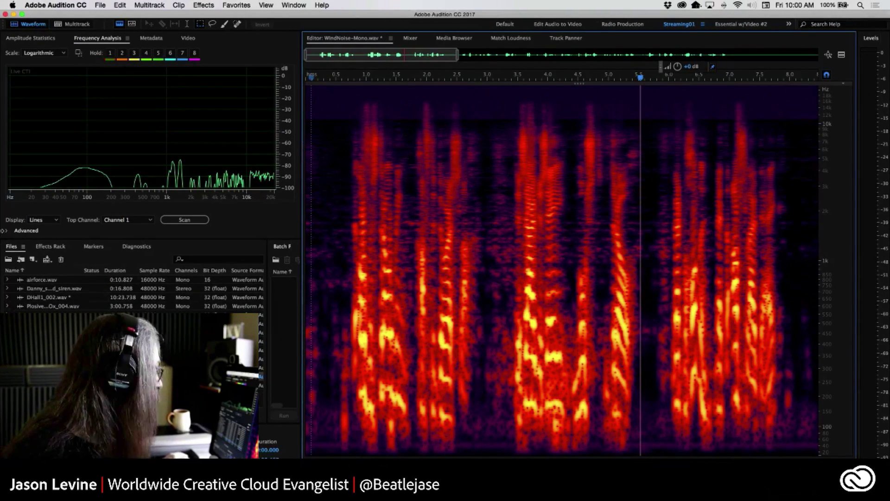
Open the recent project 01B Essential Sound Panel - AFTER.prproj and show its video preview.
left_click(100, 5)
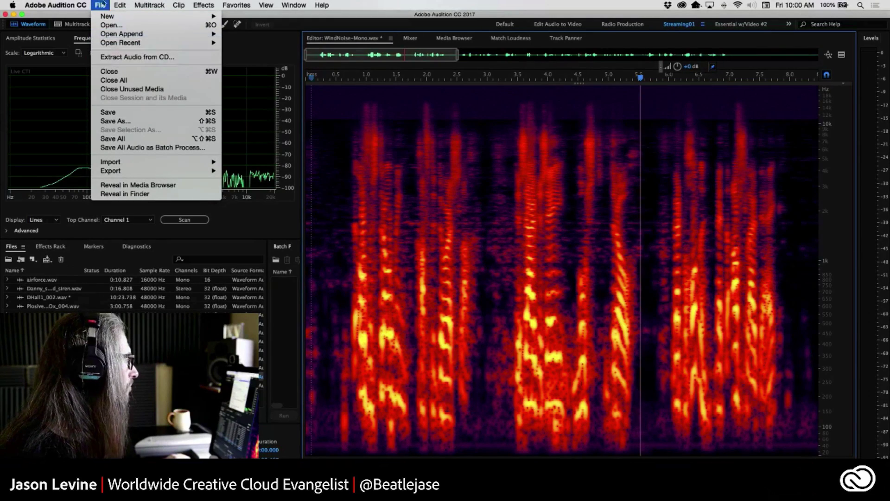
mouse_move(199, 42)
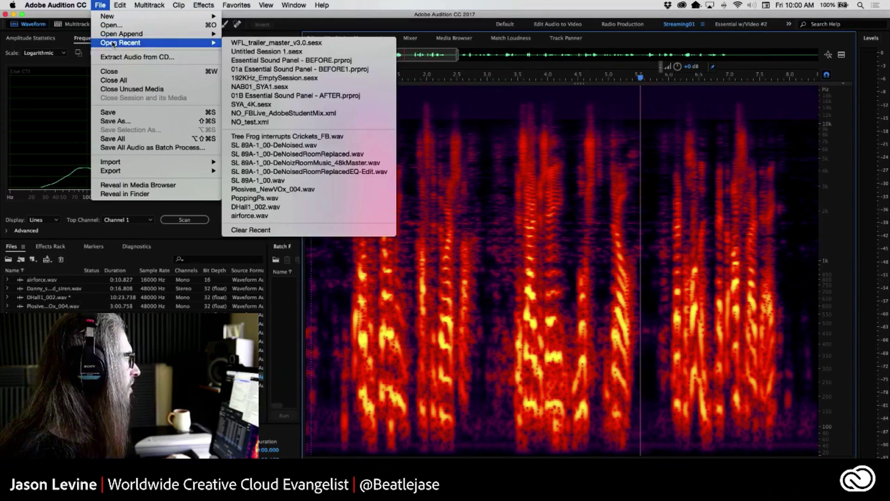
left_click(323, 96)
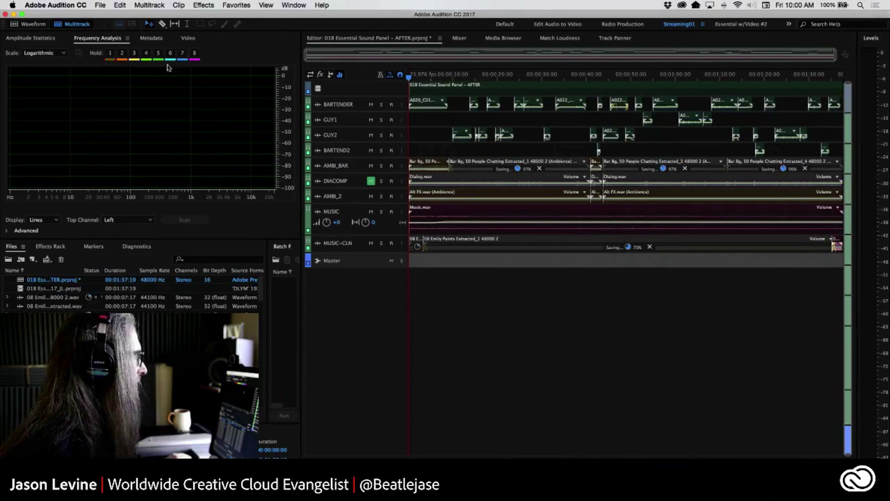
left_click(181, 39)
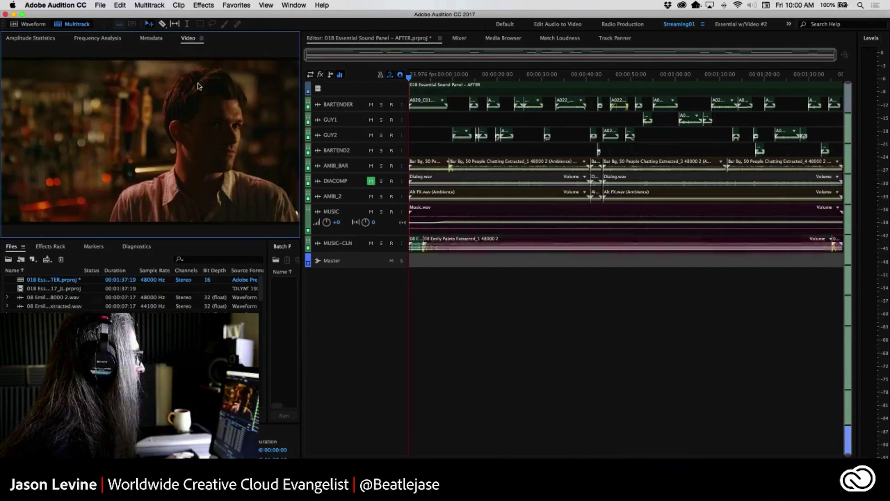
Solo the MUSIC-CLN track, increase its height to show the waveform, and play the music from about 11 seconds.
left_click(381, 244)
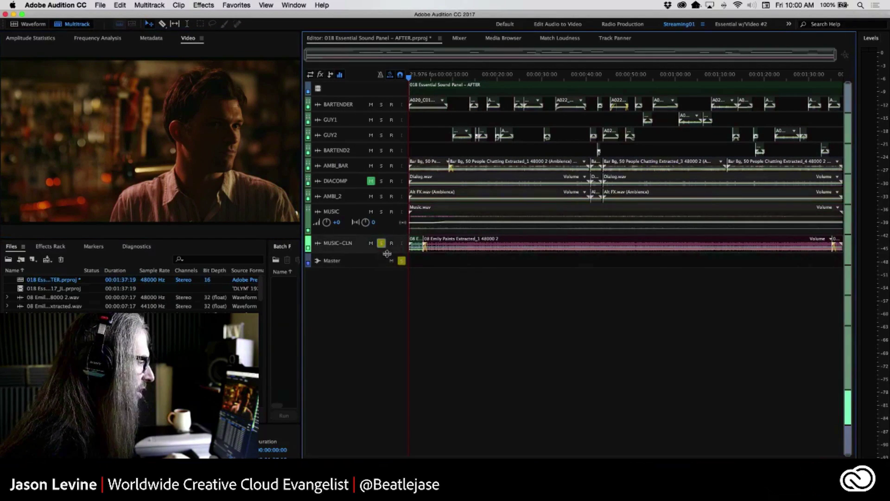
left_click_drag(387, 253, 387, 325)
left_click(460, 76)
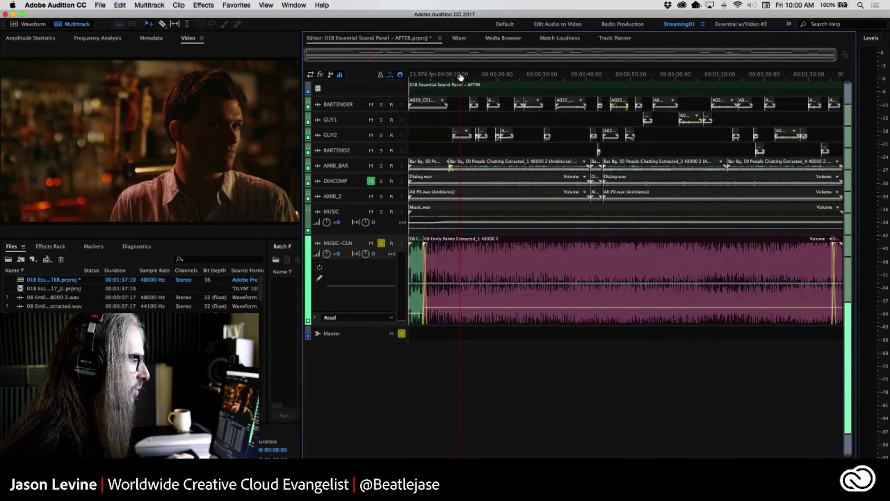
key("space")
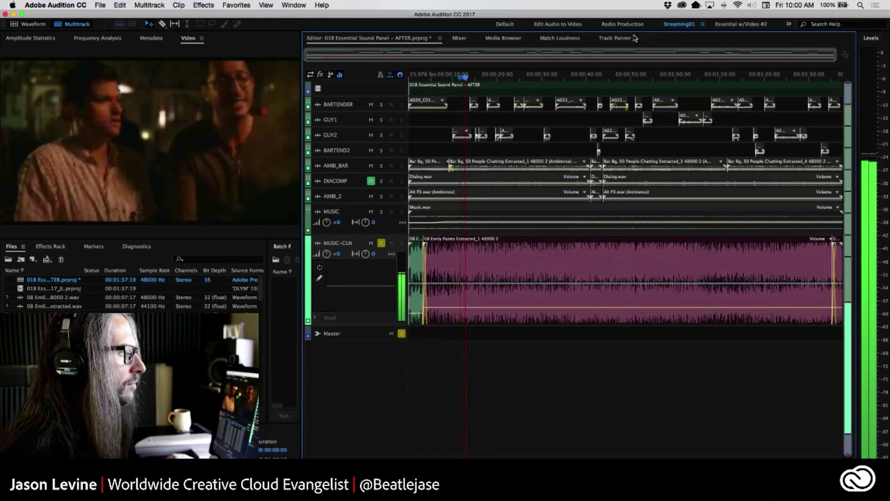
key("space")
Switch to the Essential w/Video #2 workspace, widen the file list, and assign the Music audio type to the long MUSIC-CLN clip.
left_click(740, 25)
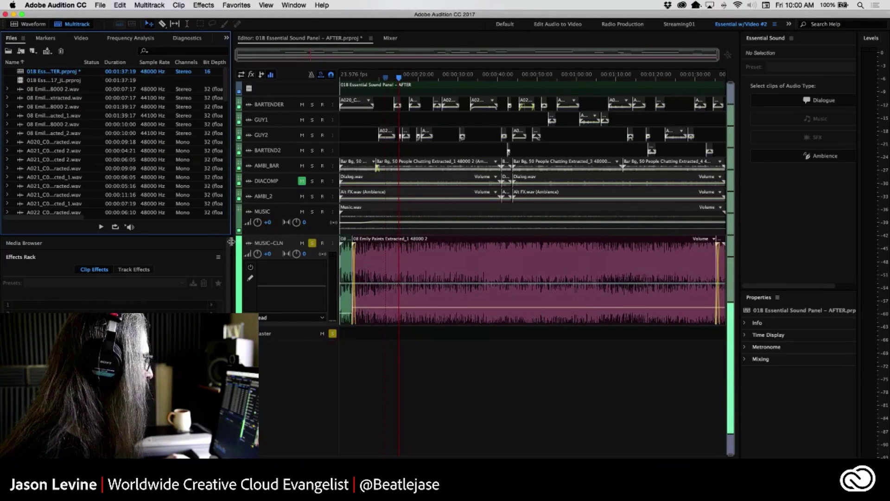
left_click_drag(231, 241, 268, 241)
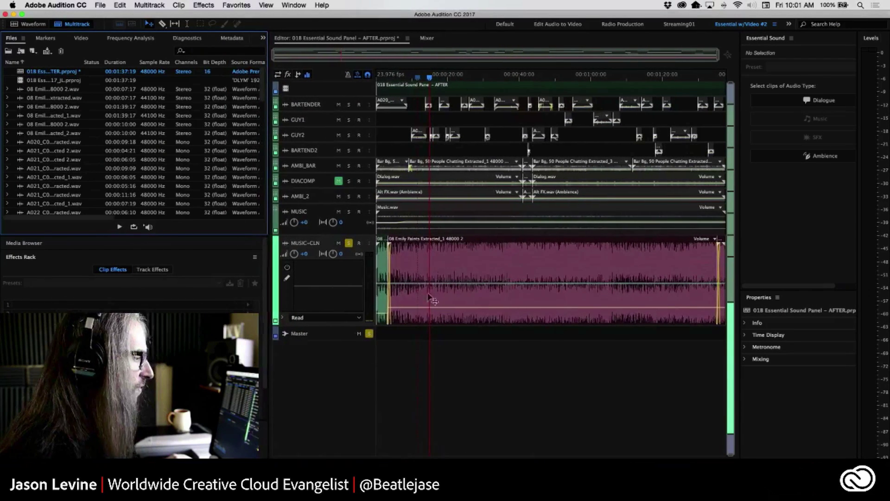
left_click(430, 299)
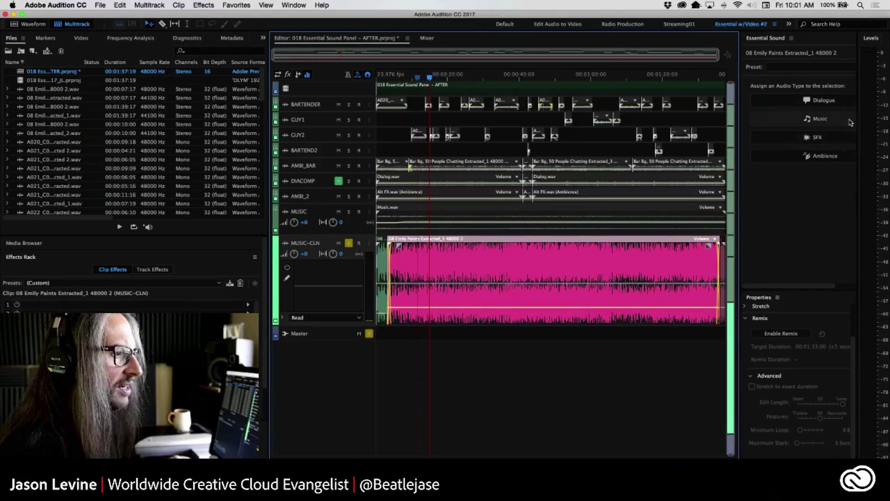
left_click_drag(858, 123, 874, 124)
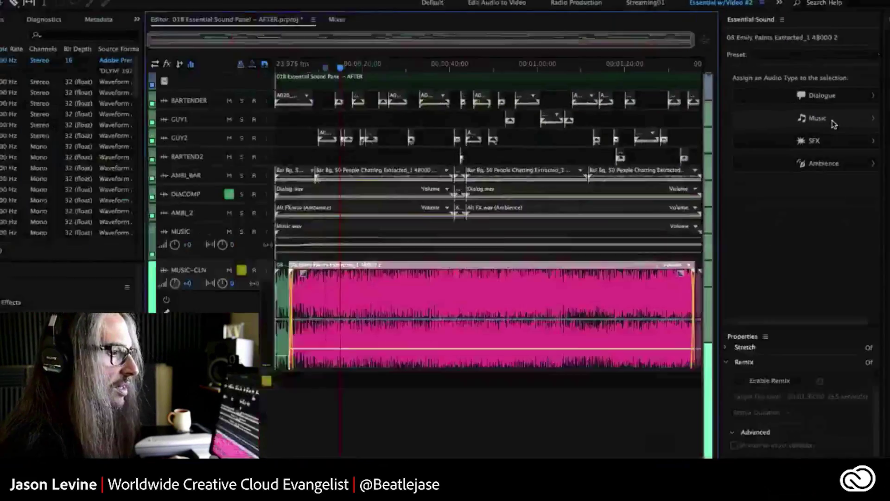
left_click(833, 121)
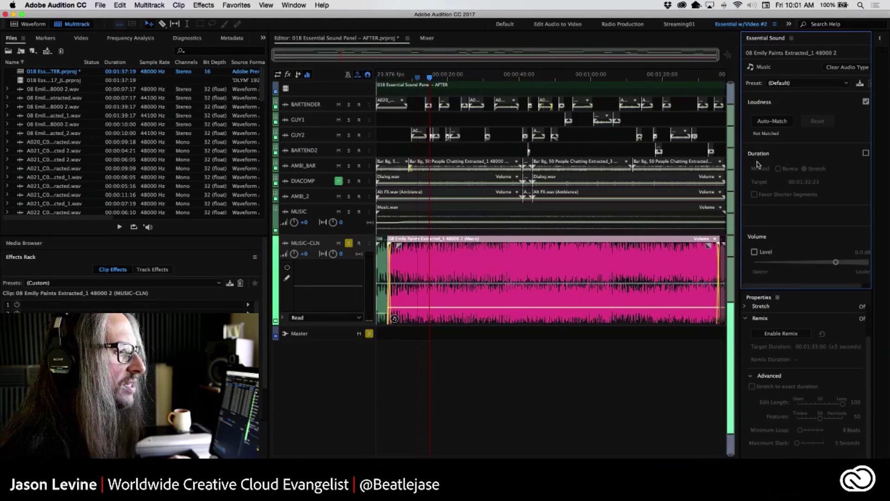
Enable Duration for the music clip with the Remix method and set its target to 00:00:40:23.
left_click(866, 153)
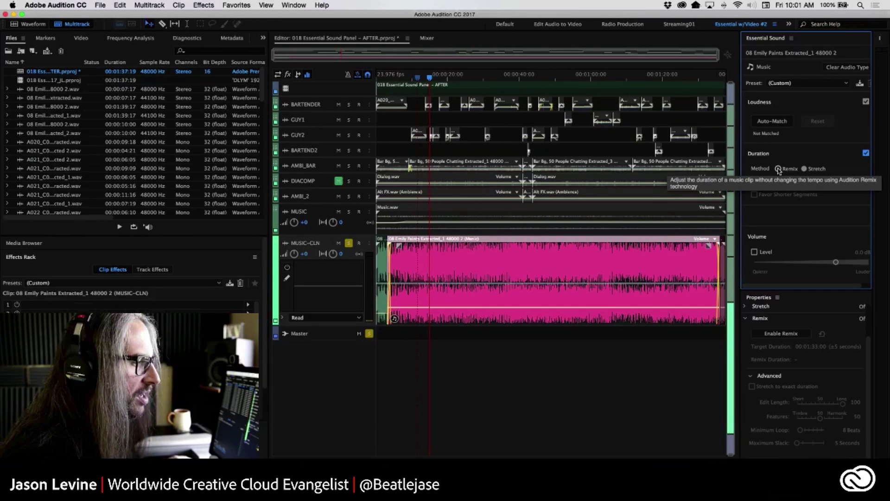
left_click(778, 168)
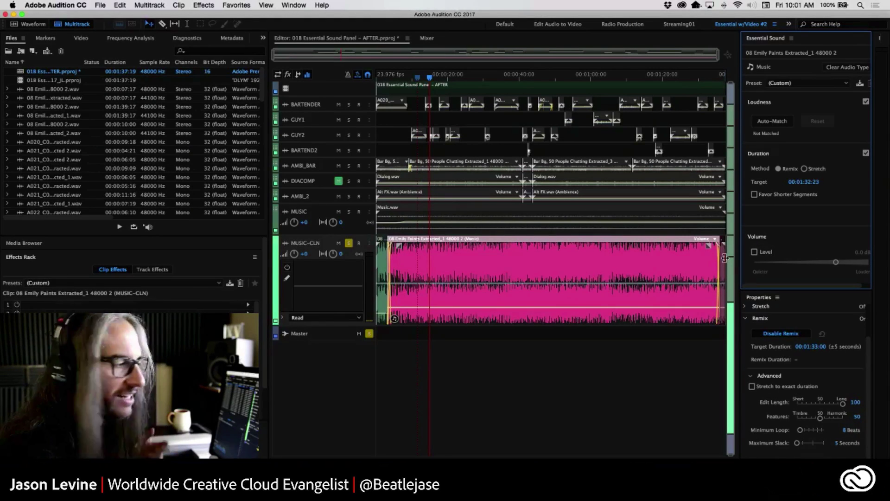
left_click(807, 183)
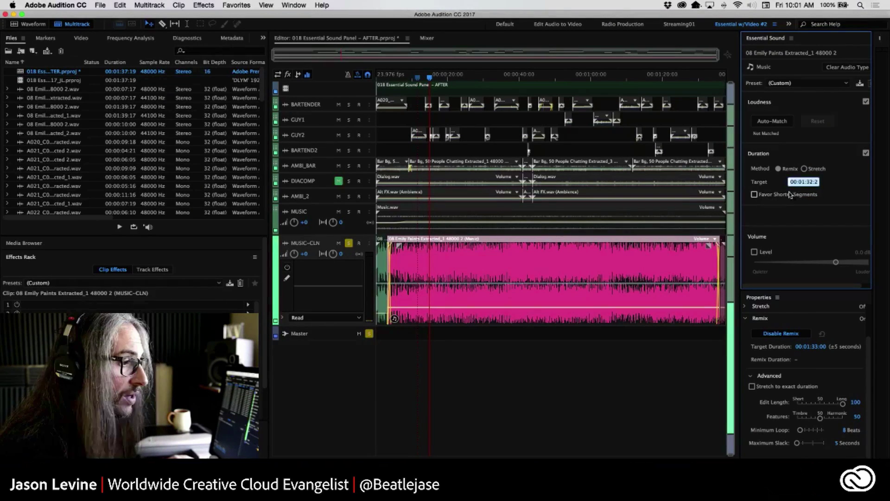
left_click(794, 182)
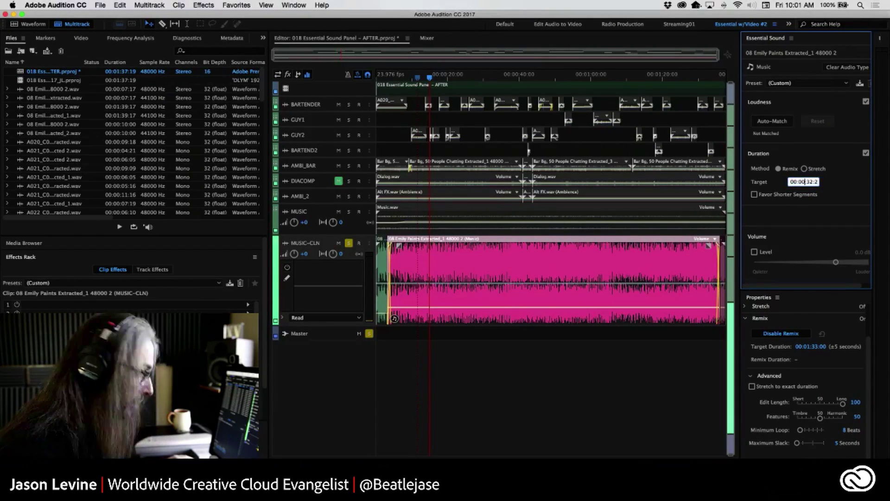
key("BackSpace")
key("BackSpace")
key("BackSpace")
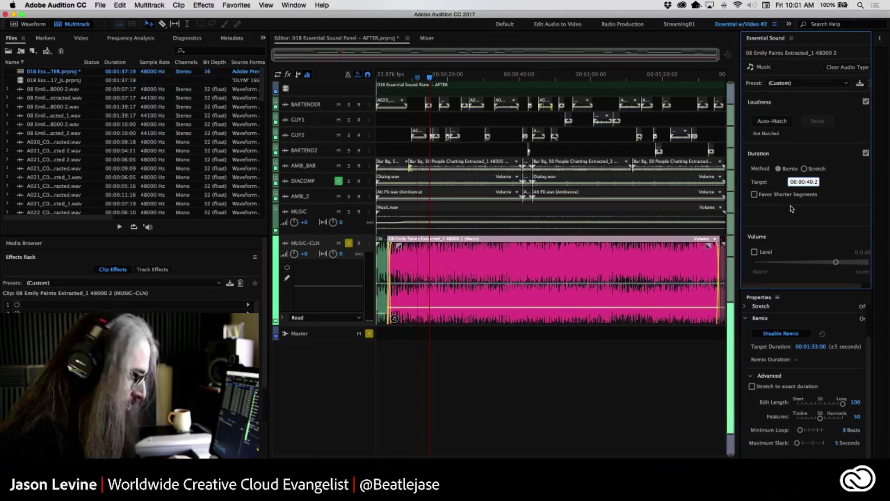
key("Return")
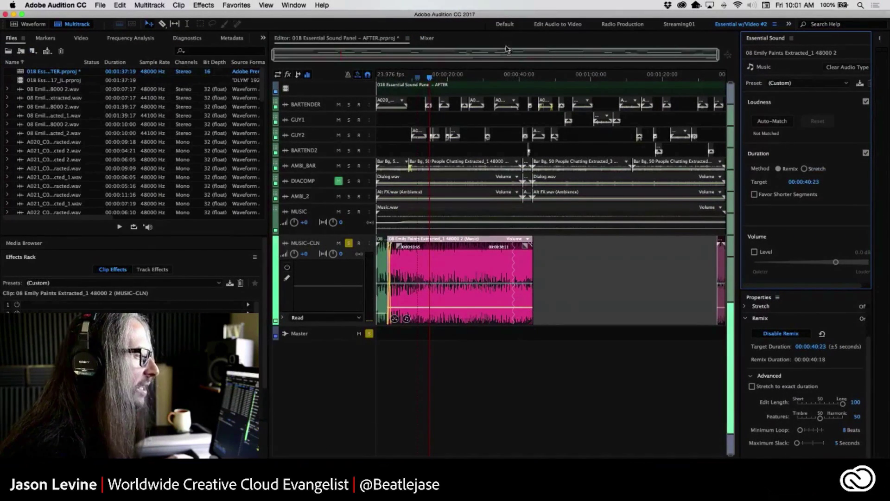
Play the shortened music clip across its remix transition, starting from about 36 seconds.
left_click(505, 77)
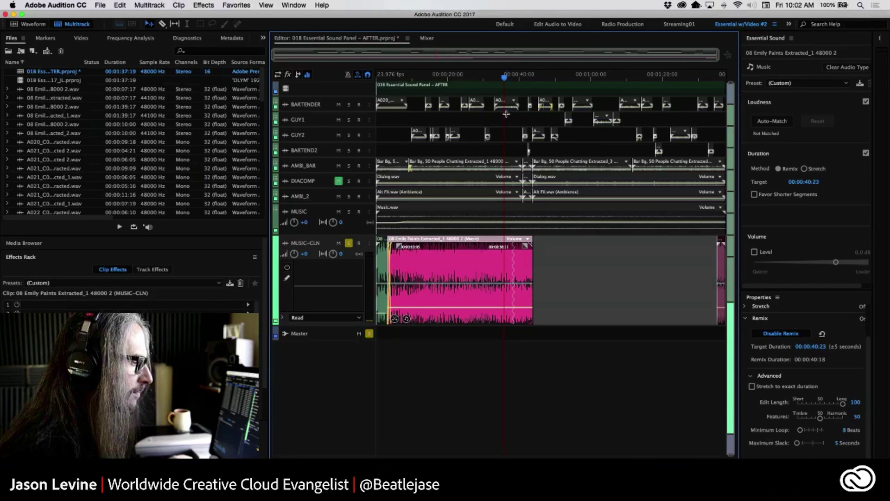
key("space")
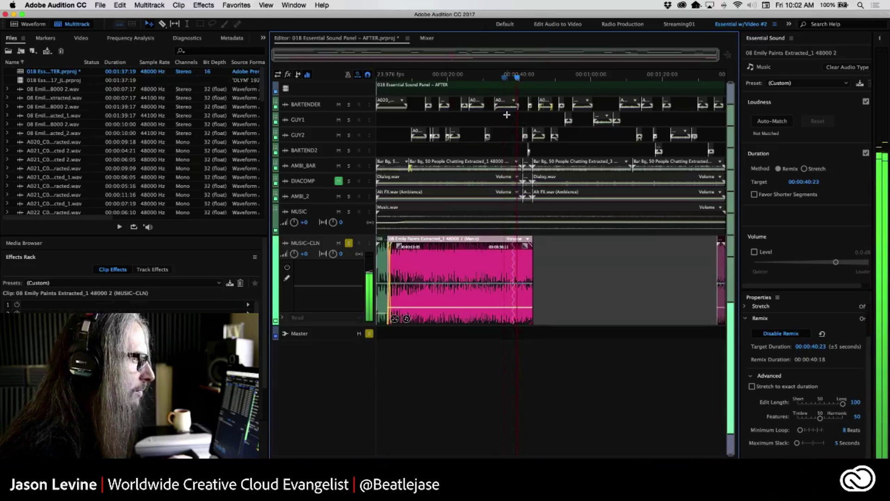
left_click(507, 80)
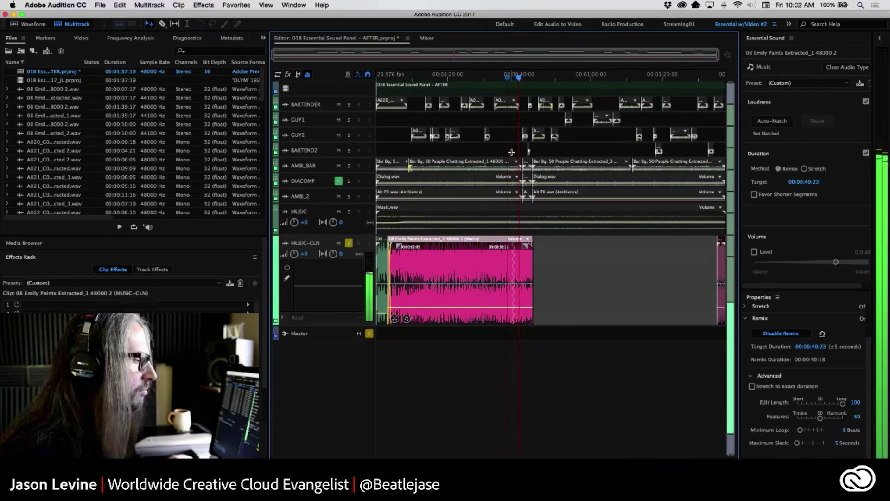
key("space")
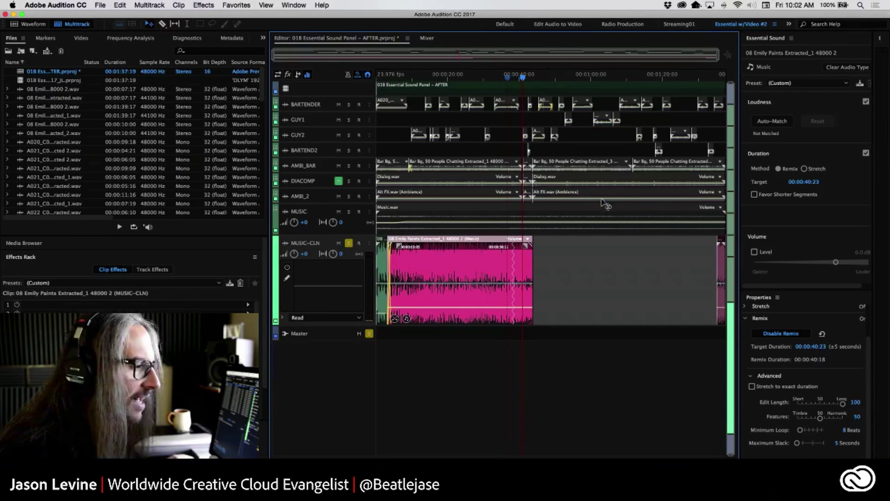
Set the music clip's Remix target duration to 00:02:40:23 and enable Favor Shorter Segments.
left_click(811, 182)
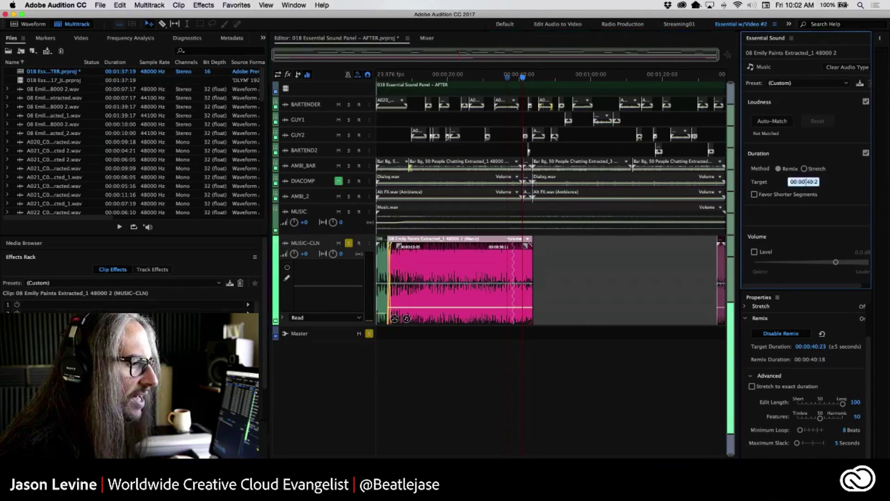
left_click(804, 181)
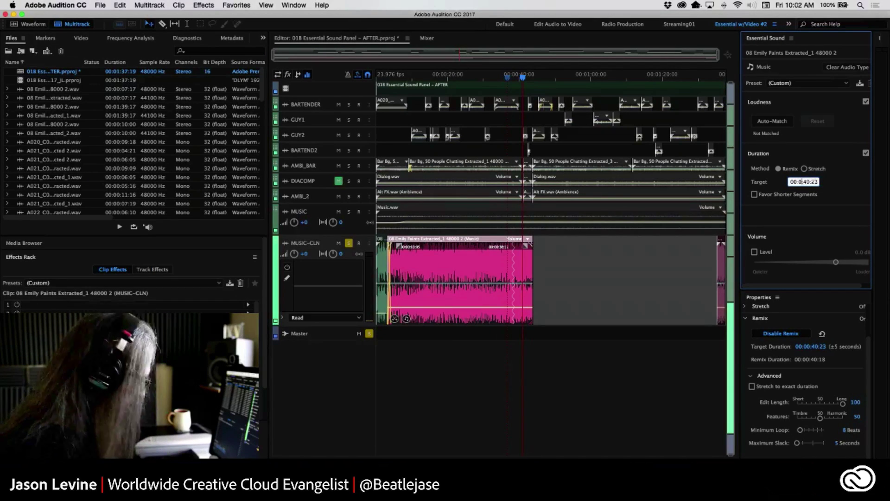
type("2")
key("Return")
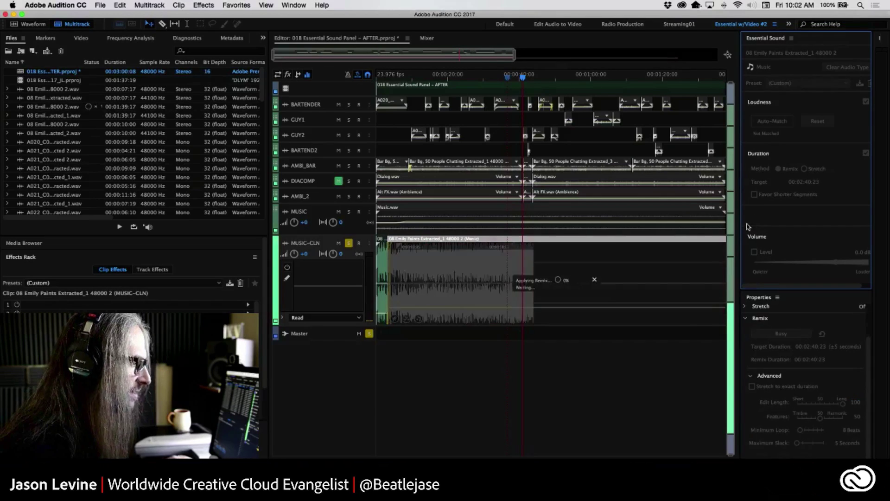
scroll(559, 224, "right", 5)
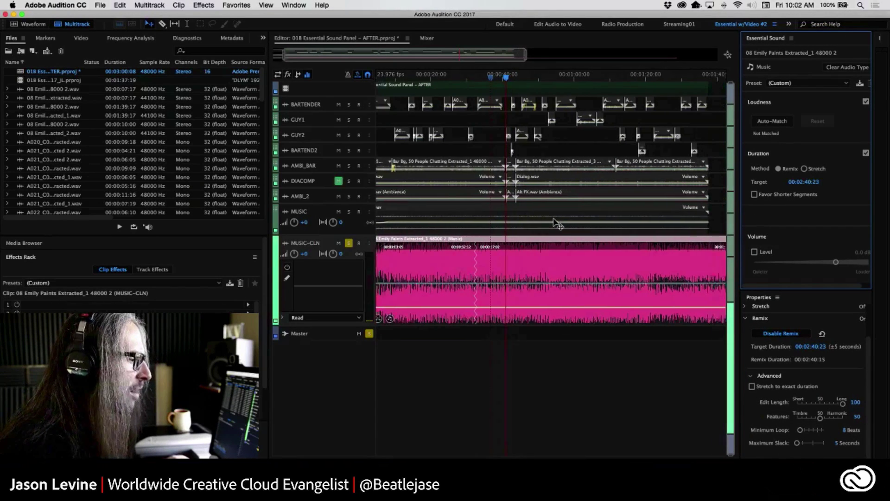
left_click(754, 195)
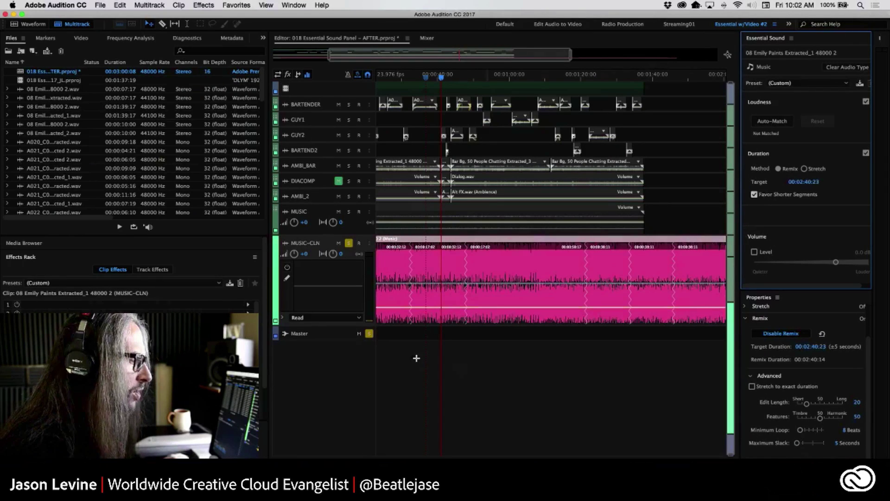
Play the lengthened music clip across its remix transitions from about 30 seconds, 48 seconds and 1:20.
left_click(402, 78)
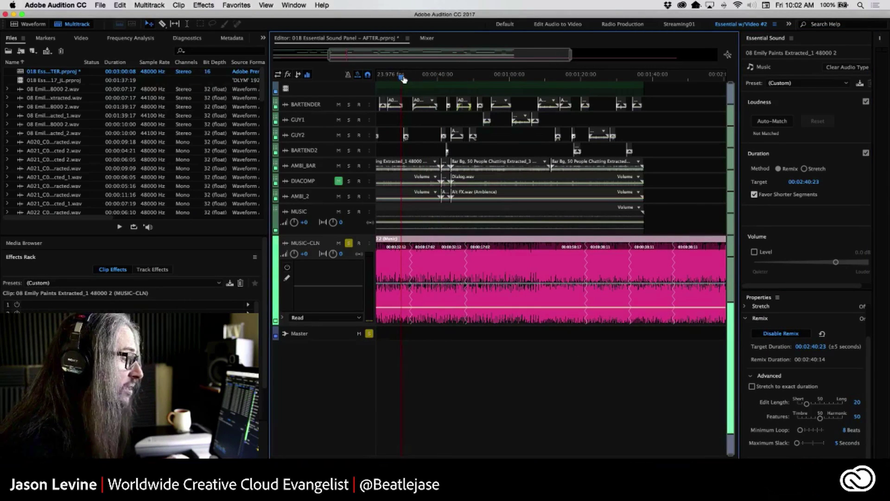
key("space")
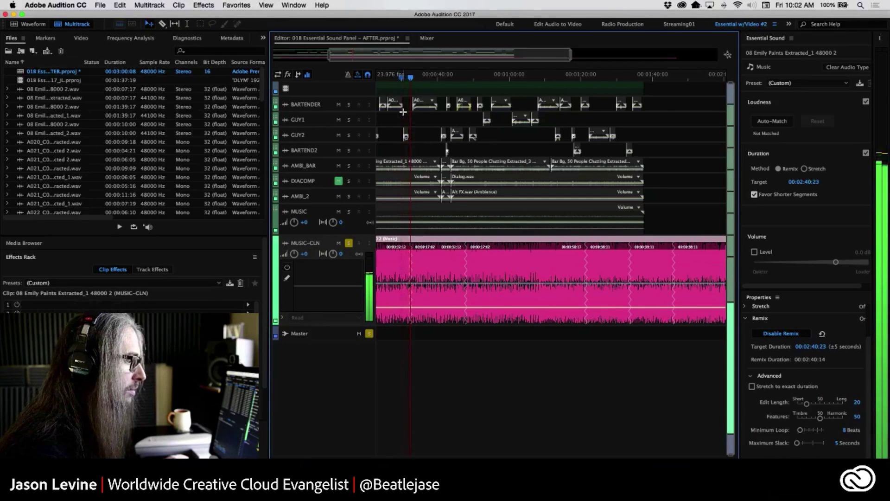
left_click(467, 77)
key("space")
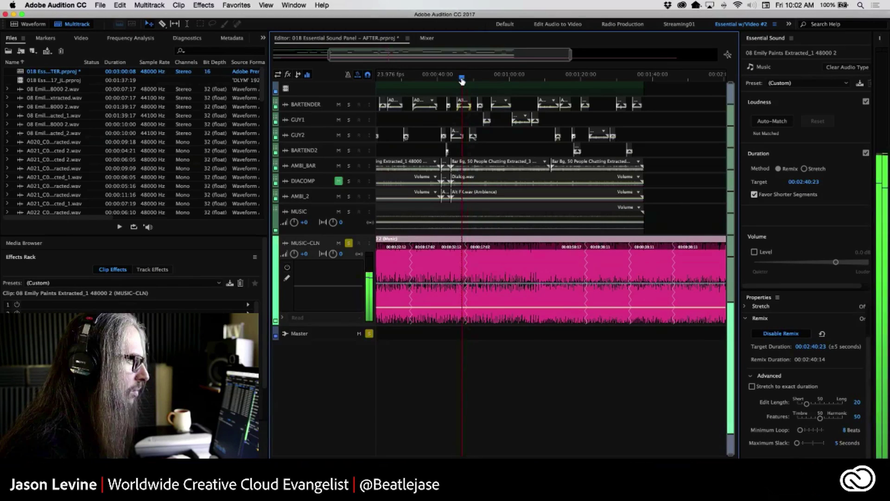
left_click(580, 77)
key("space")
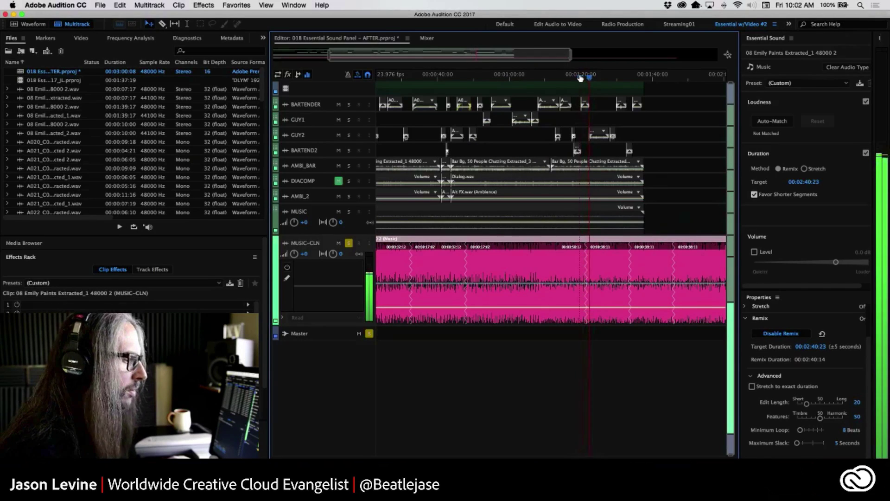
key("space")
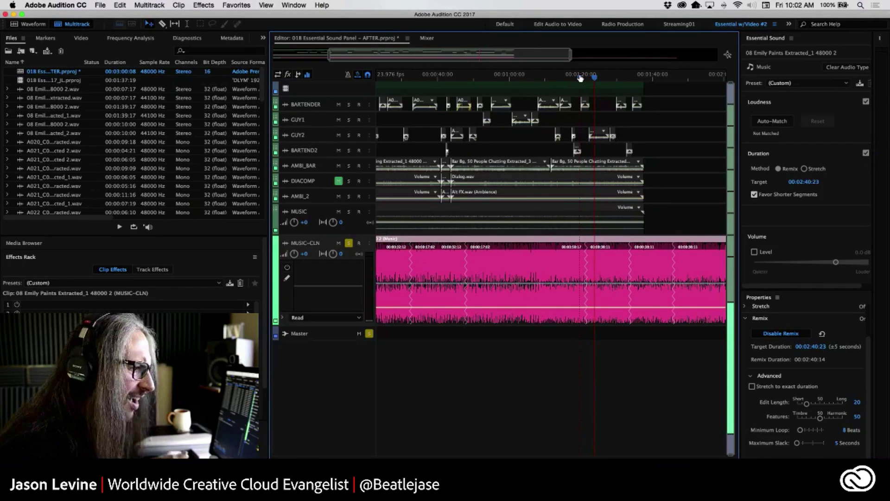
Show the whole session and widen the Remix properties area to give the advanced settings more room.
key("backslash")
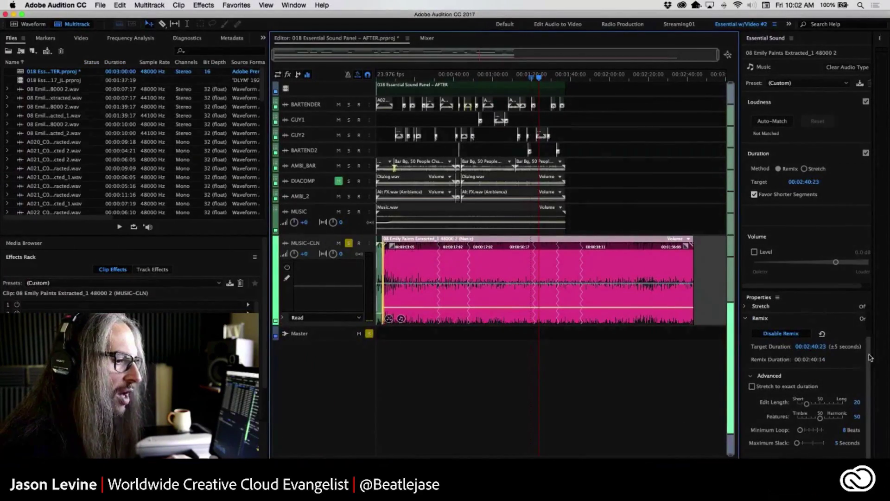
scroll(869, 373, "up", 2)
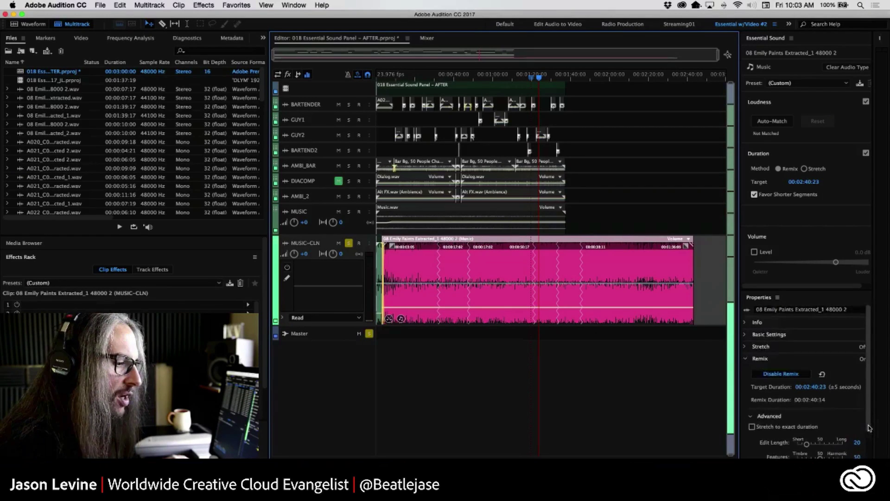
scroll(872, 447, "down", 2)
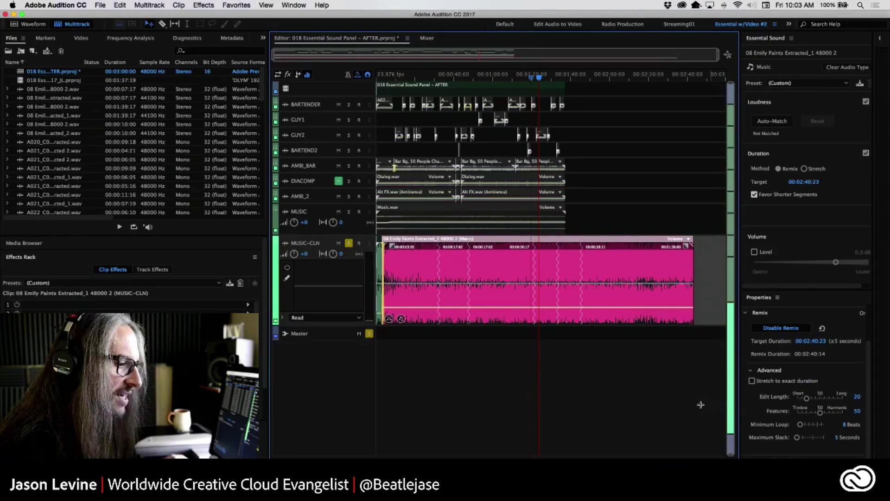
left_click_drag(739, 399, 643, 400)
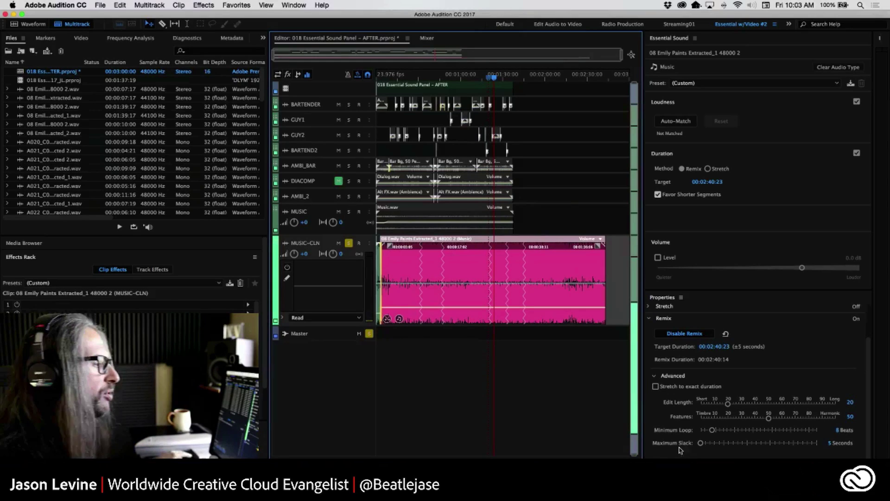
Split the remixed music clip on MUSIC-CLN into its separate segments.
right_click(469, 263)
mouse_move(523, 416)
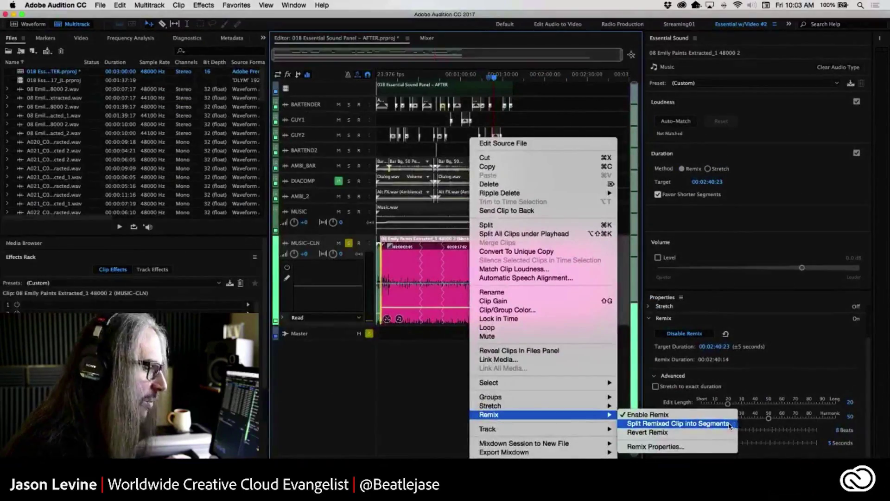
left_click(734, 422)
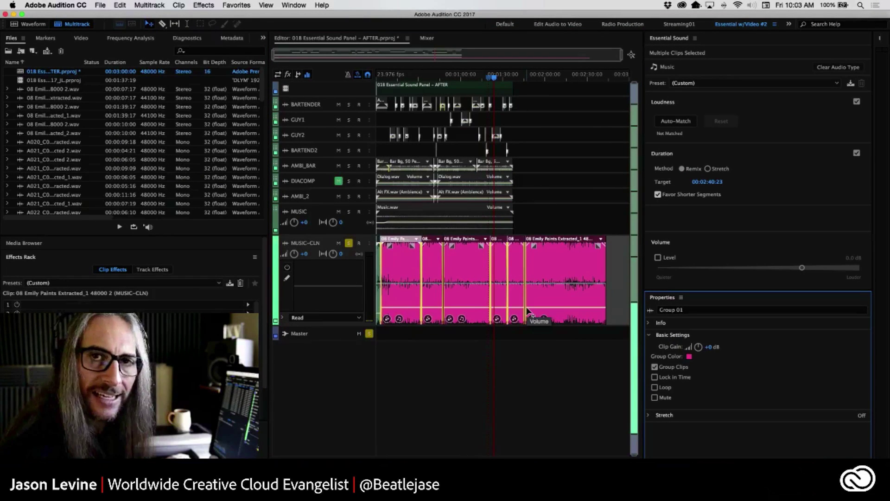
Lengthen and reshape the crossfade between the third and fourth music segments, near 1:21.
left_click(552, 262)
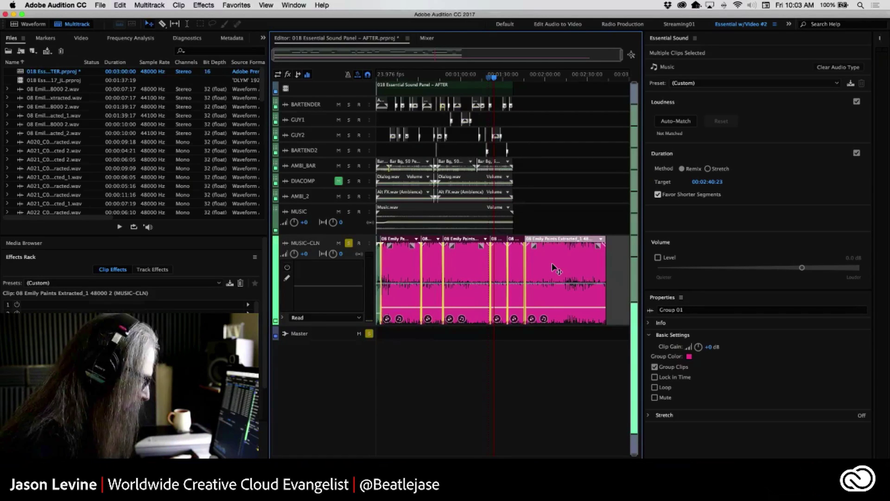
key("equal")
key("equal")
key("equal")
key("equal")
key("equal")
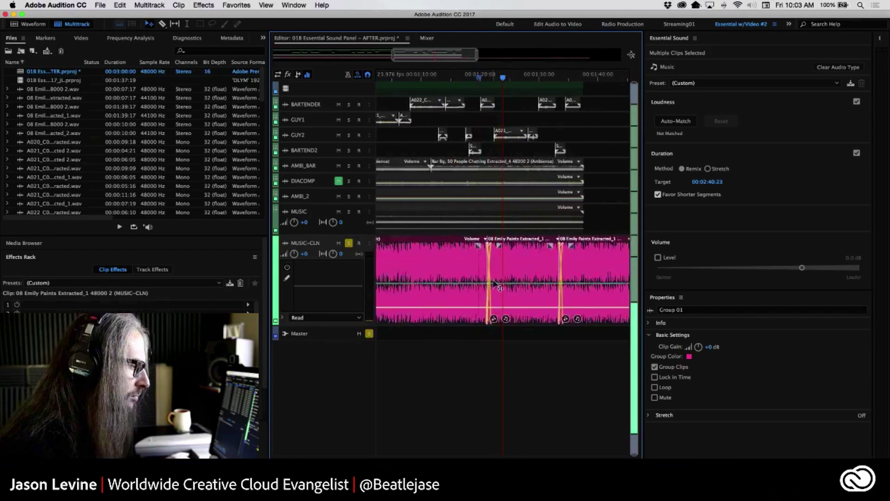
key("equal")
key("equal")
key("equal")
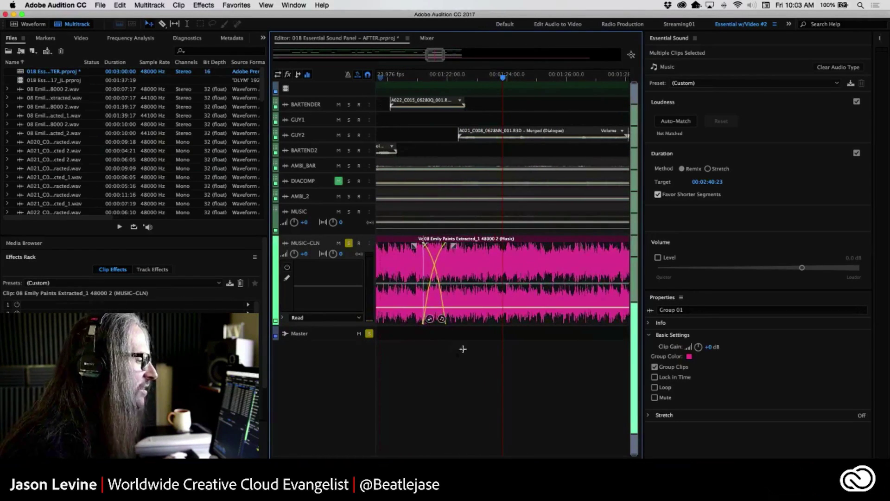
scroll(463, 349, "left", 3)
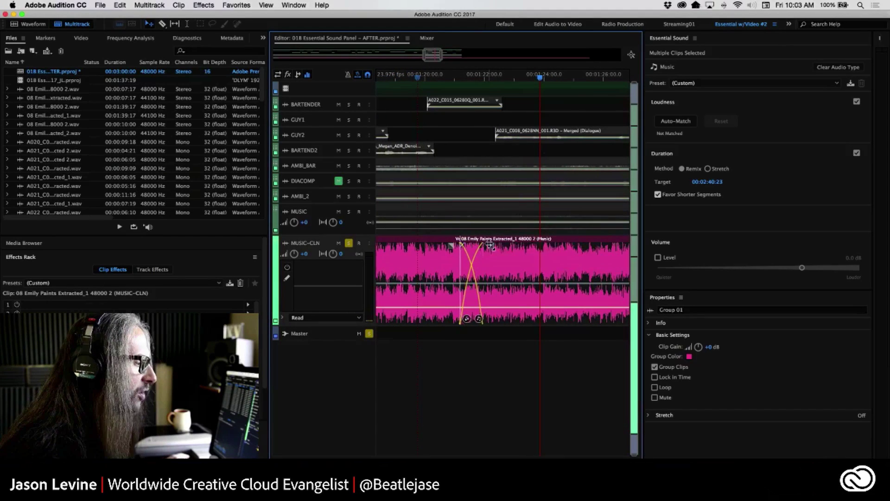
left_click_drag(490, 245, 449, 264)
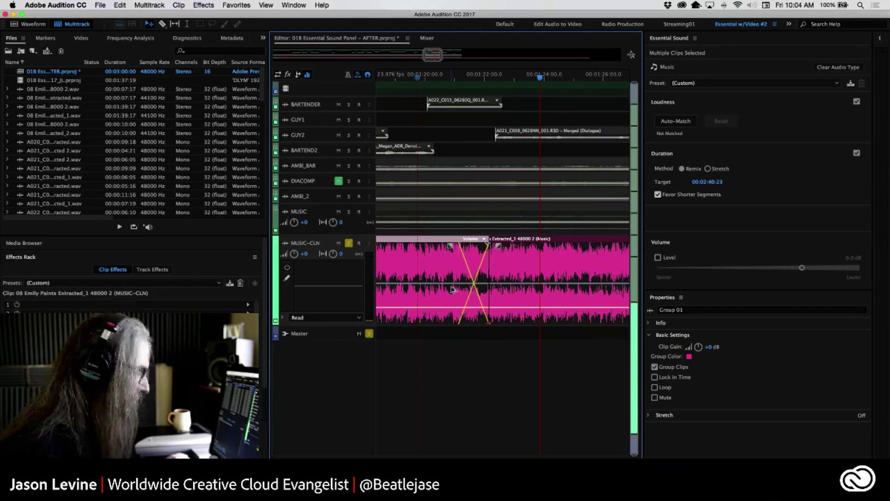
Ungroup the split music segments on MUSIC-CLN and clear the selection.
key("backslash")
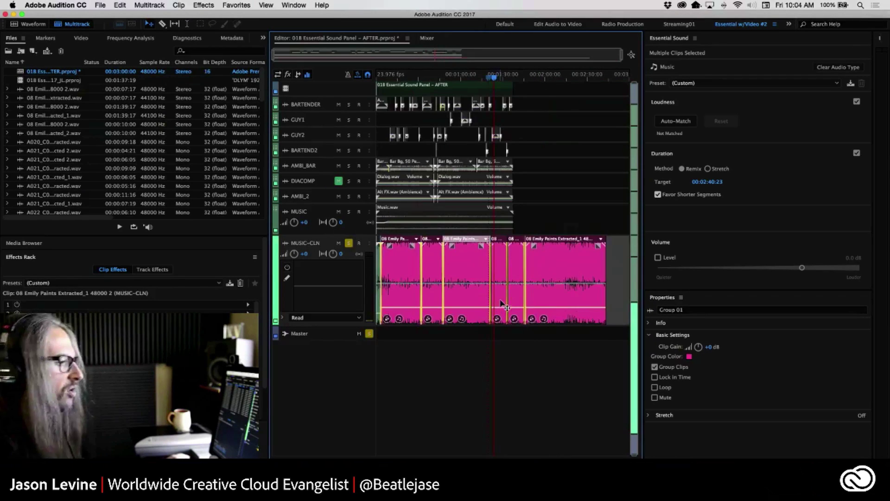
right_click(542, 278)
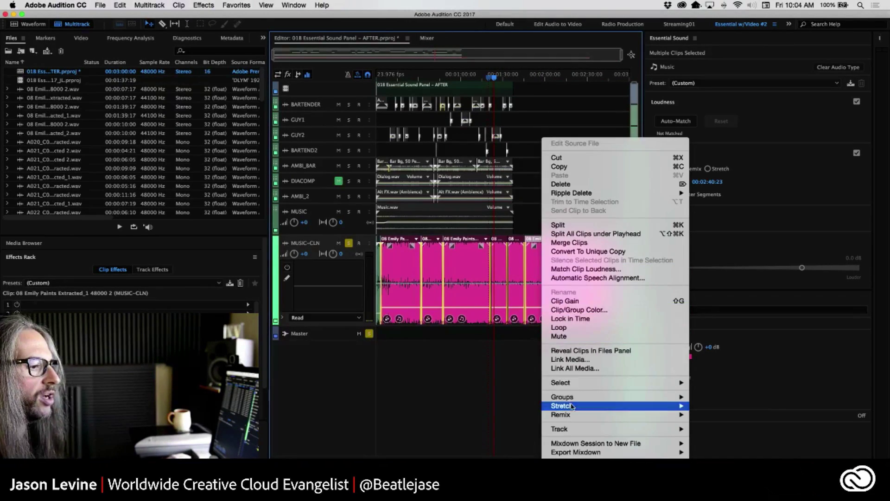
mouse_move(571, 397)
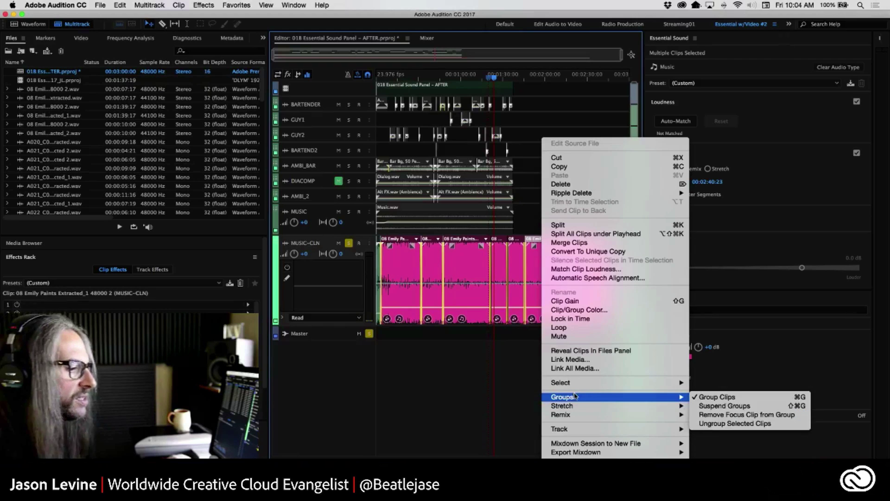
left_click(723, 398)
left_click(557, 354)
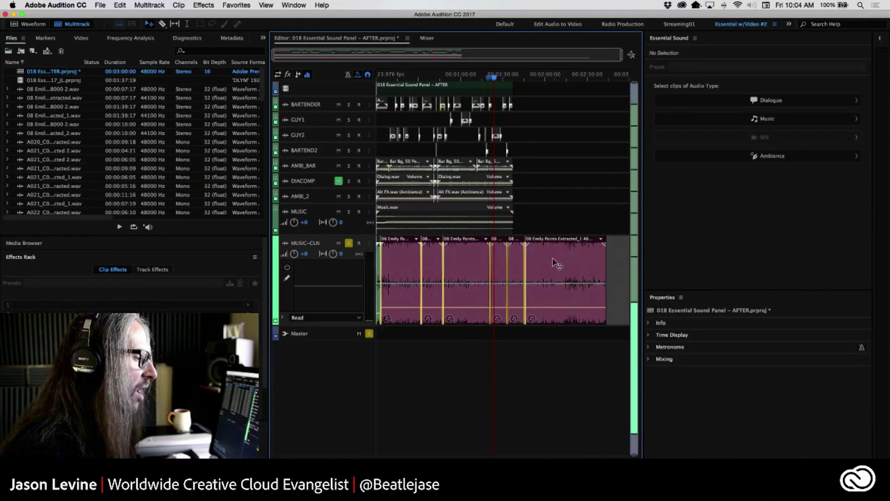
Move the last music segment about 20 seconds later and shift the fourth and fifth segments slightly later.
left_click_drag(558, 265, 586, 264)
left_click_drag(514, 270, 511, 263)
left_click(502, 265)
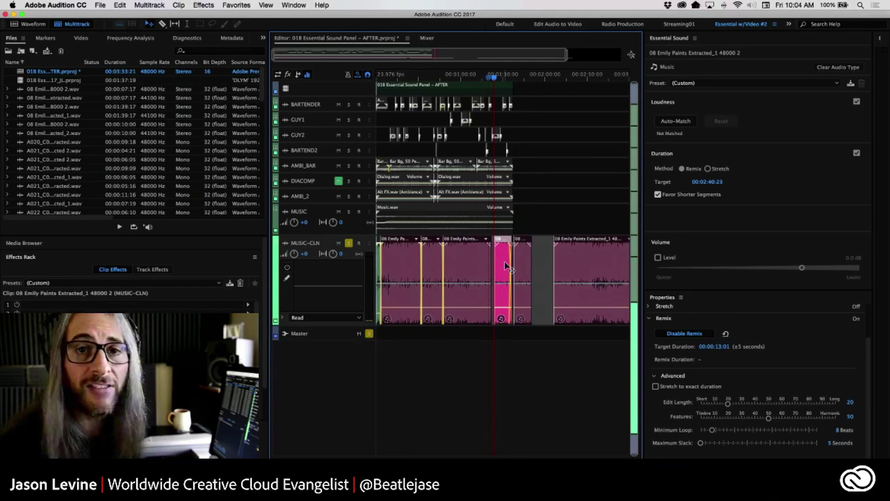